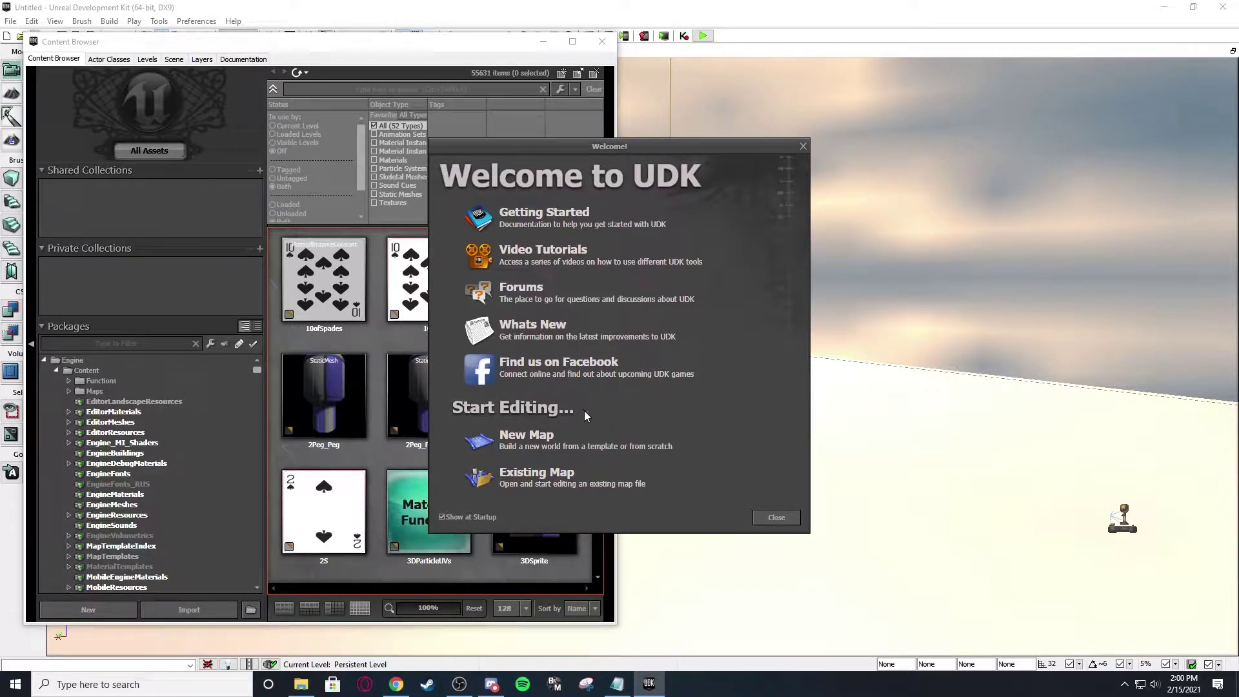
- Create a new map from the Blank Map template
left_click(512, 442)
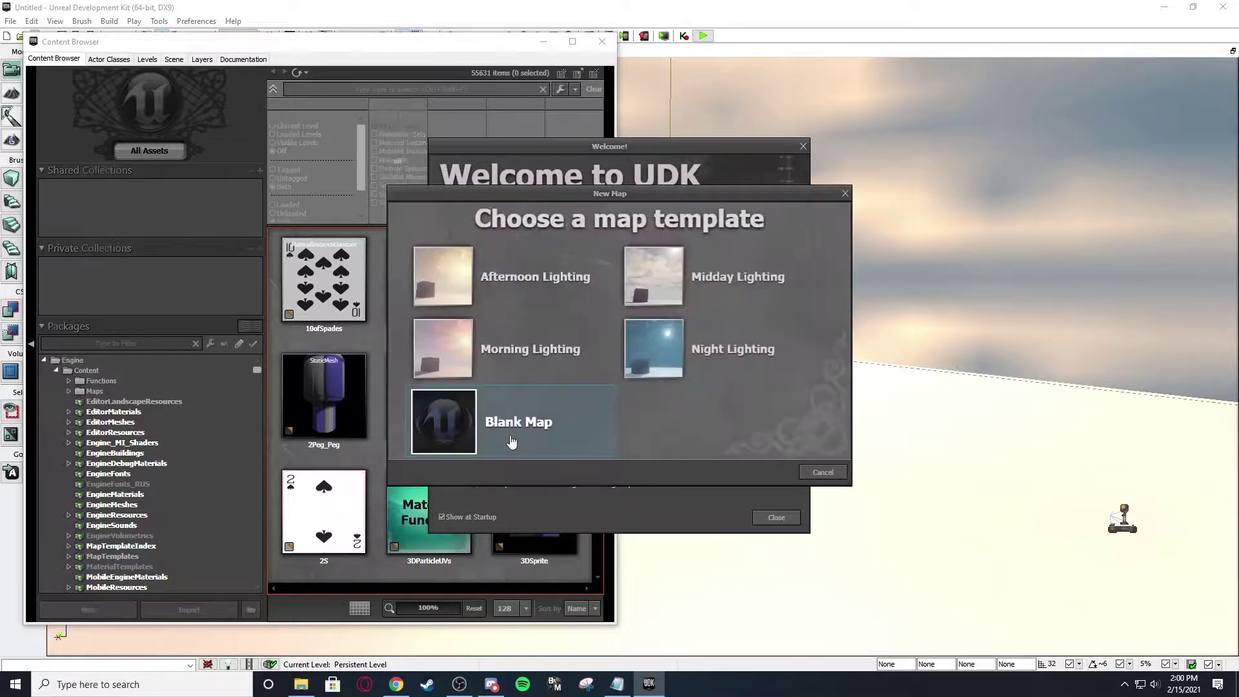
left_click(532, 424)
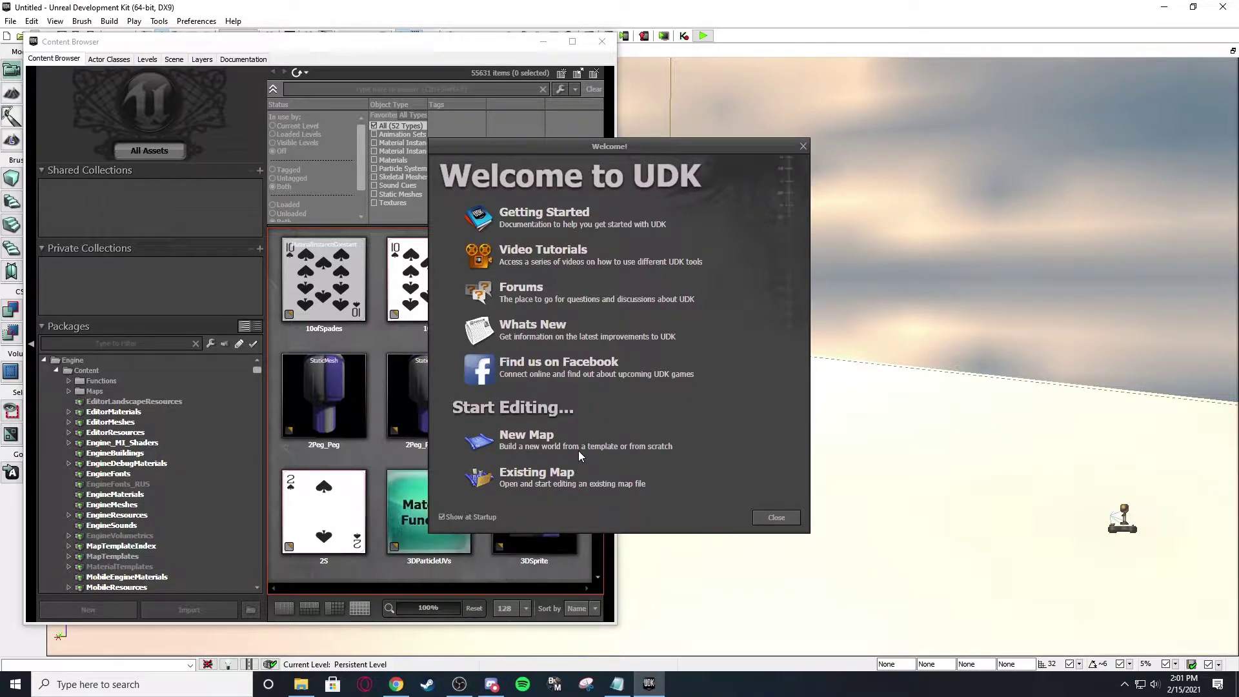
- Create a new map from the Midday Lighting template and close the welcome window
left_click(537, 442)
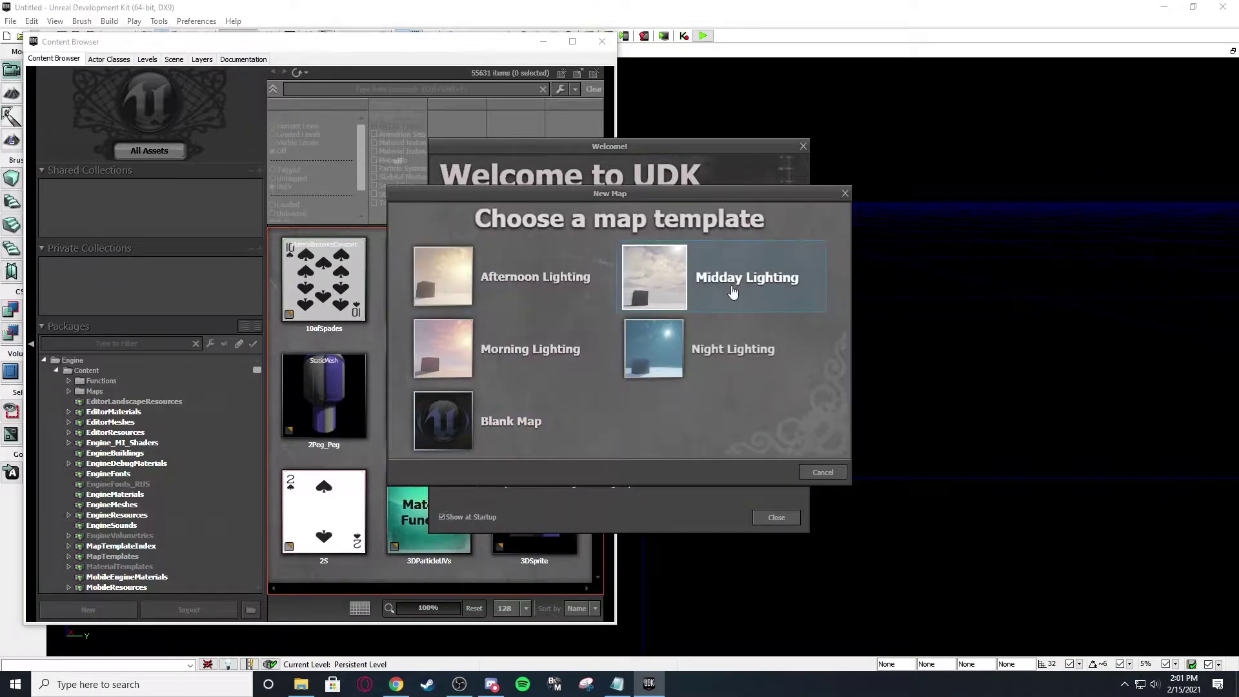
left_click(642, 283)
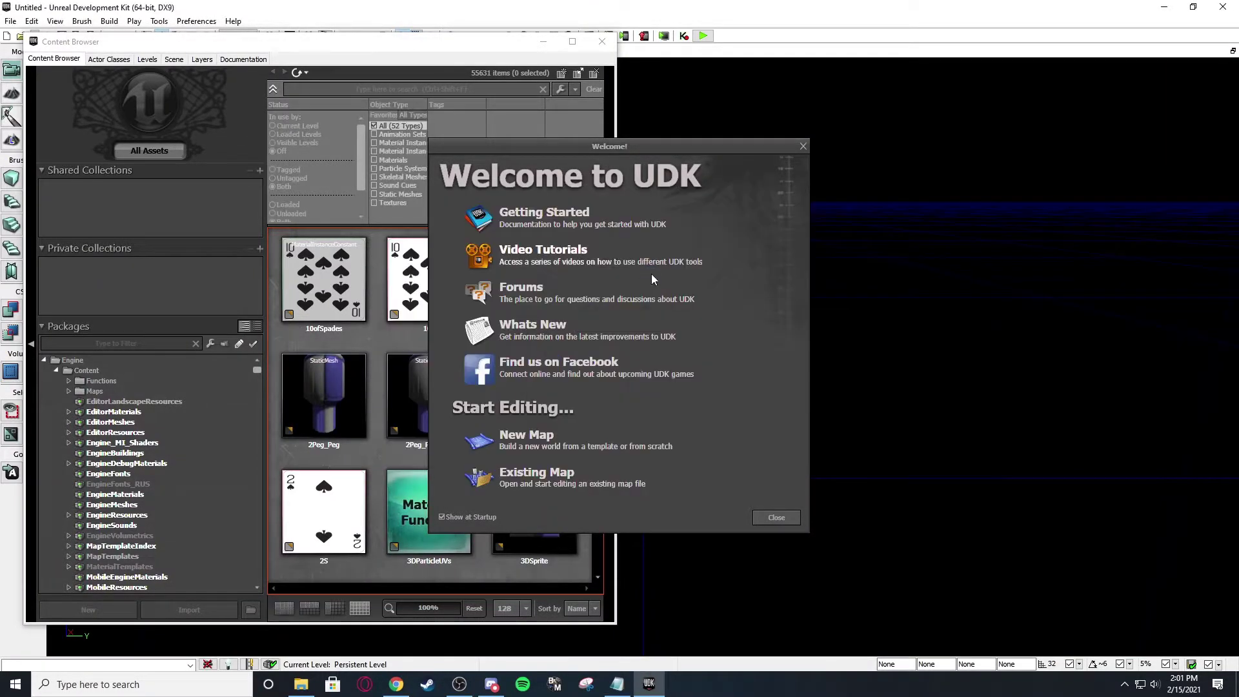
left_click(776, 518)
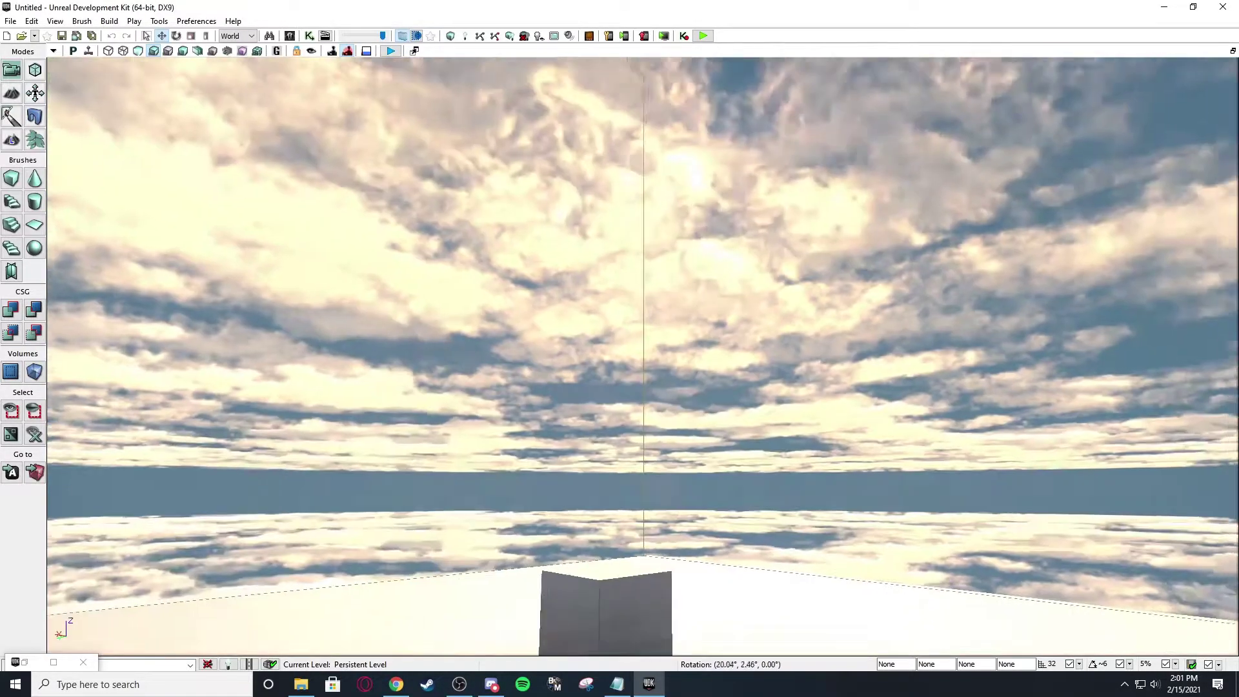
- Fly around the Midday Lighting level to examine its floor, cube and sky from several angles
key("w")
right_click_drag(643, 356, 578, 453)
key("s")
key("w")
key("s")
key("e")
key("w")
key("w")
key("s")
right_click_drag(715, 362, 715, 364)
key("e")
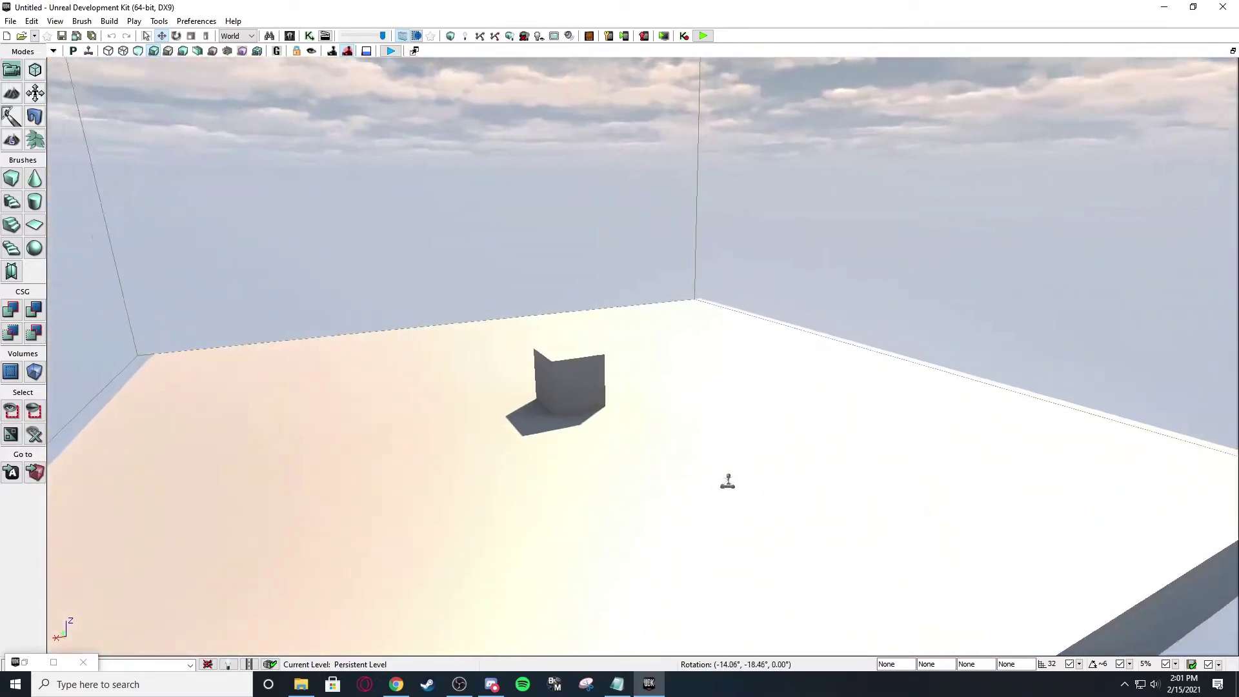
right_click_drag(715, 365, 716, 229)
right_click_drag(716, 287, 707, 317)
key("s")
key("s")
key("w")
key("w")
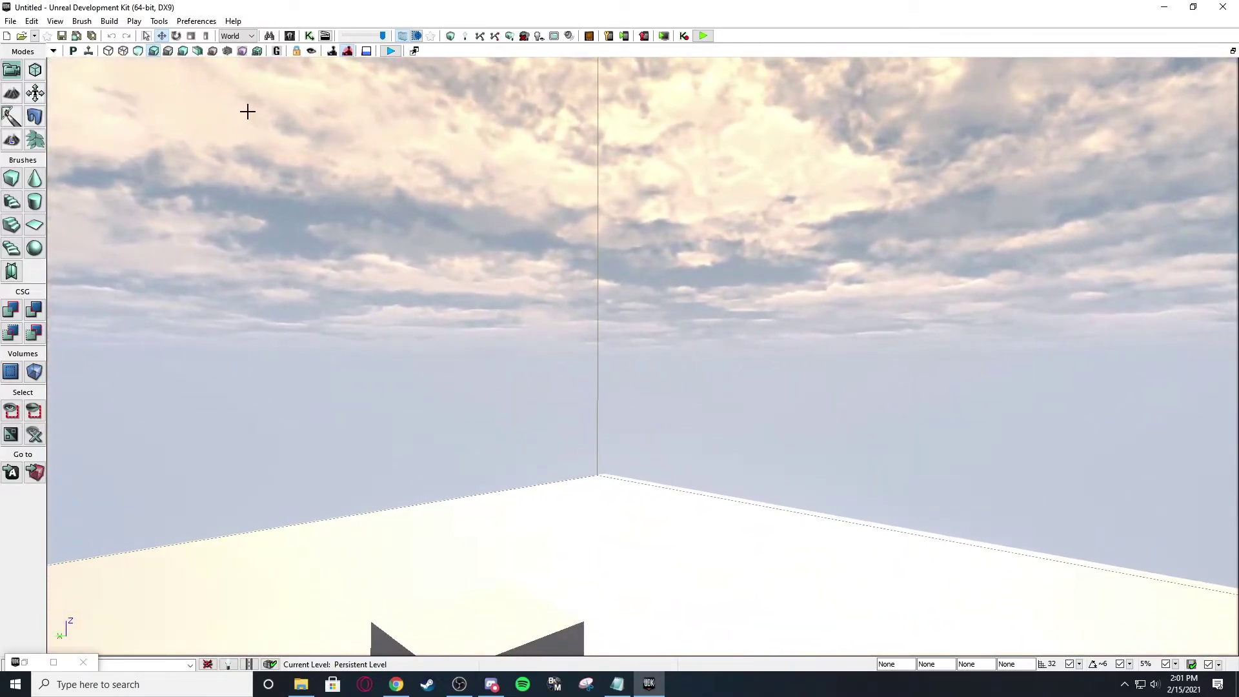
scroll(120, 100, "down", 3)
right_click_drag(119, 99, 329, 110)
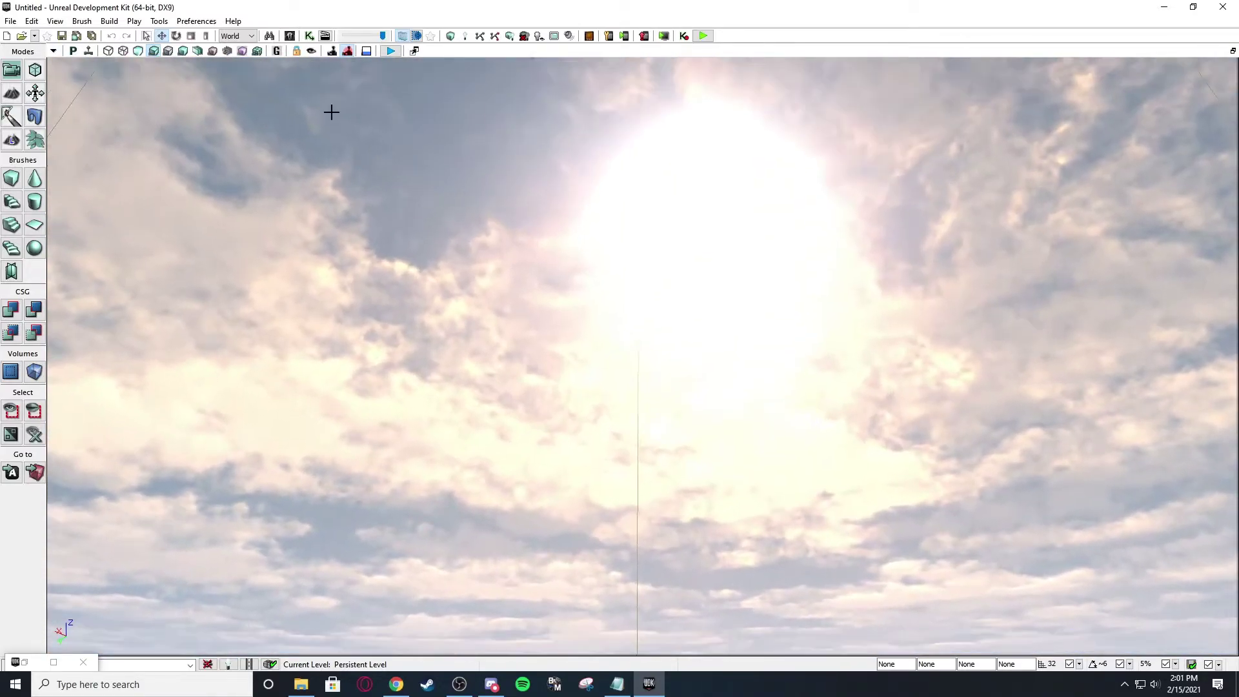
- Replace the current level with a new one based on the Blank Map template
left_click(11, 22)
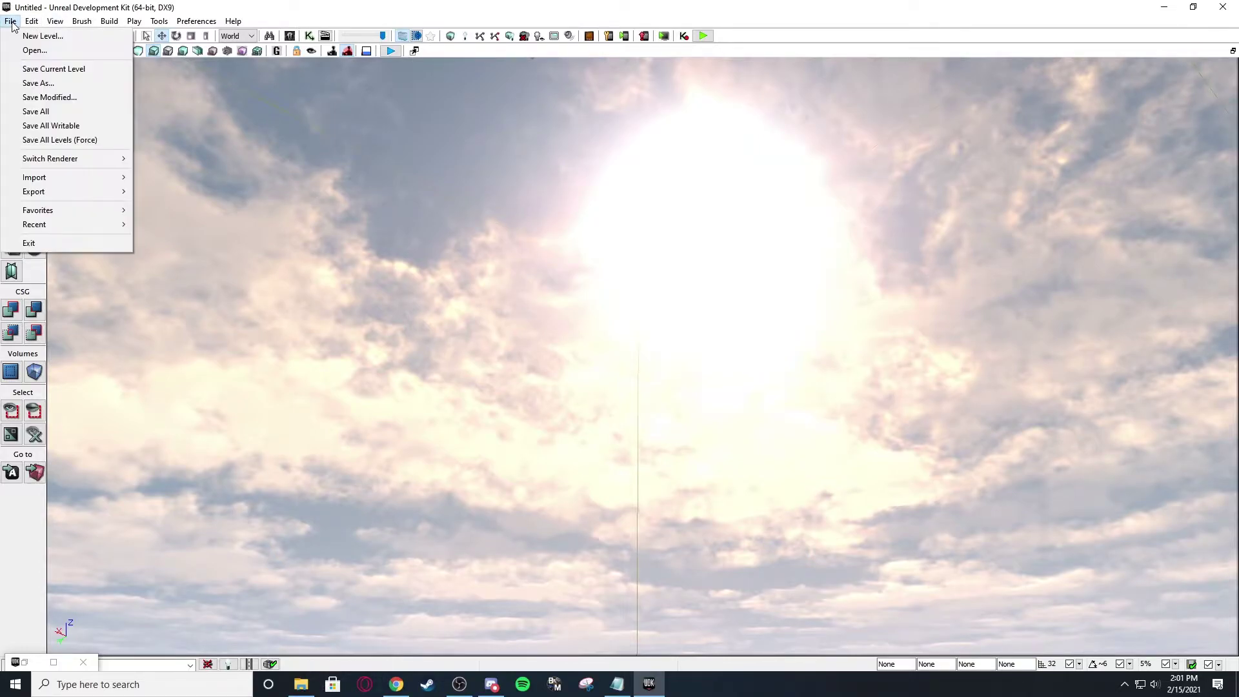
left_click(39, 35)
left_click(471, 423)
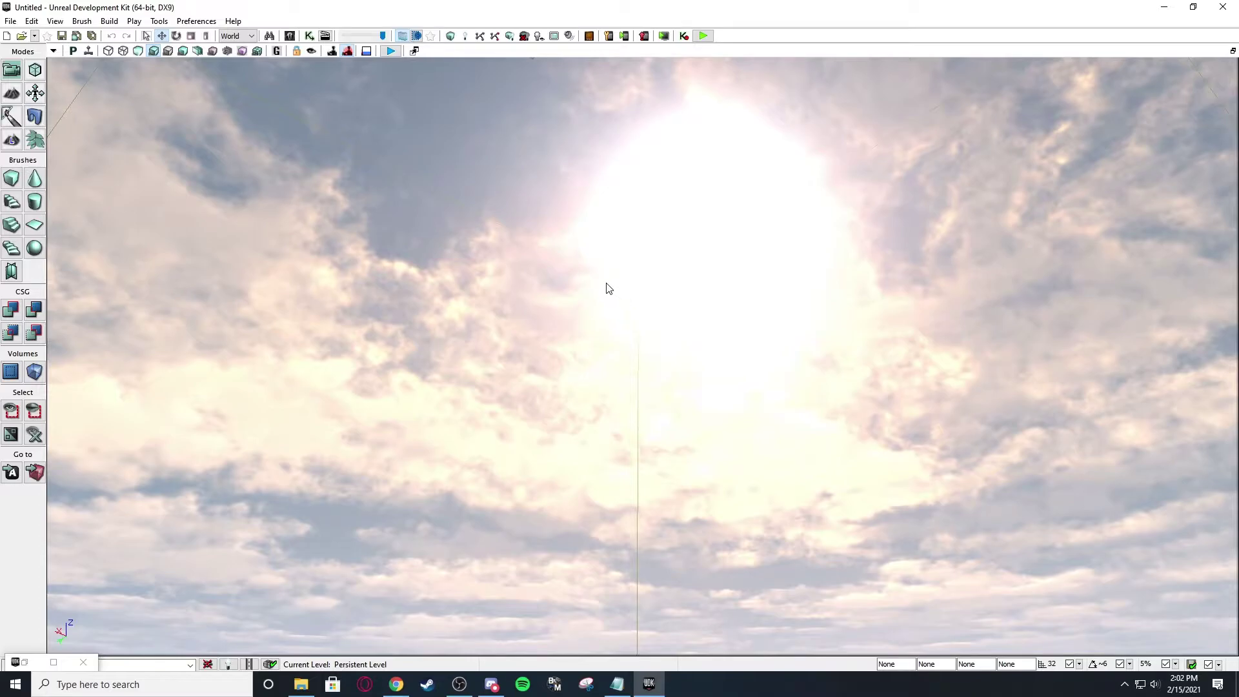
key("alt+2")
right_click_drag(605, 282, 384, 195)
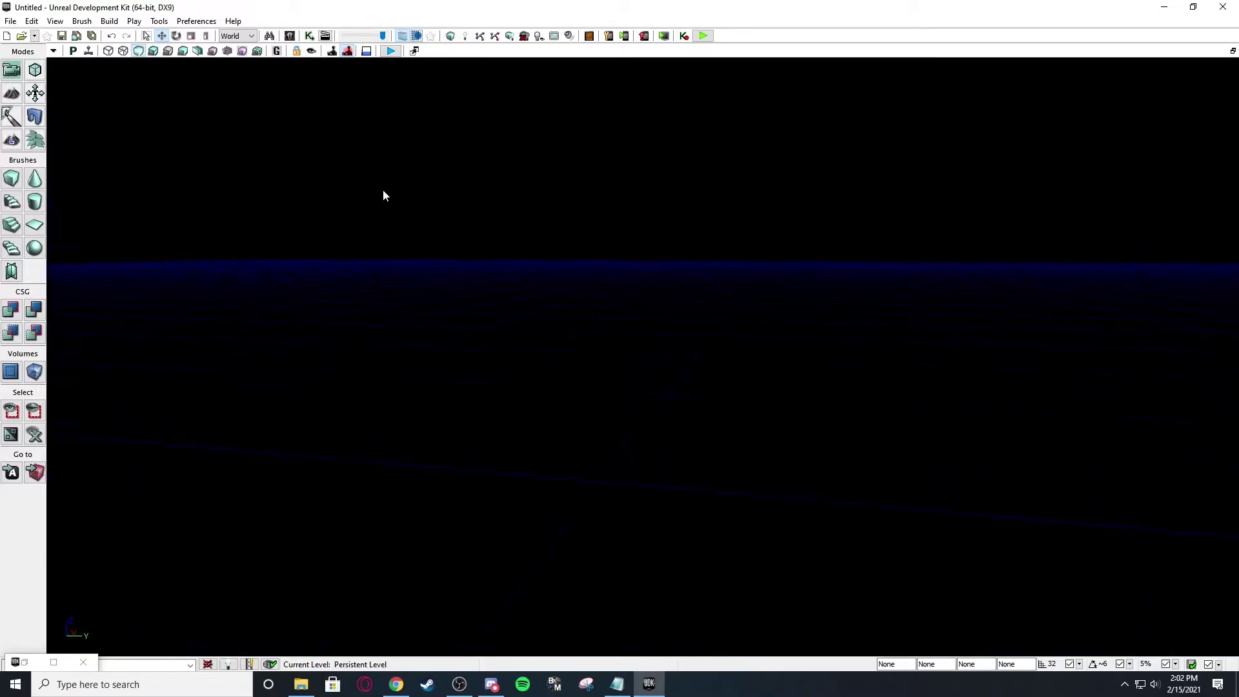
- Save the blank level as TutorialSeries in the Maps folder under UDKGame > Content
left_click(10, 21)
left_click(20, 80)
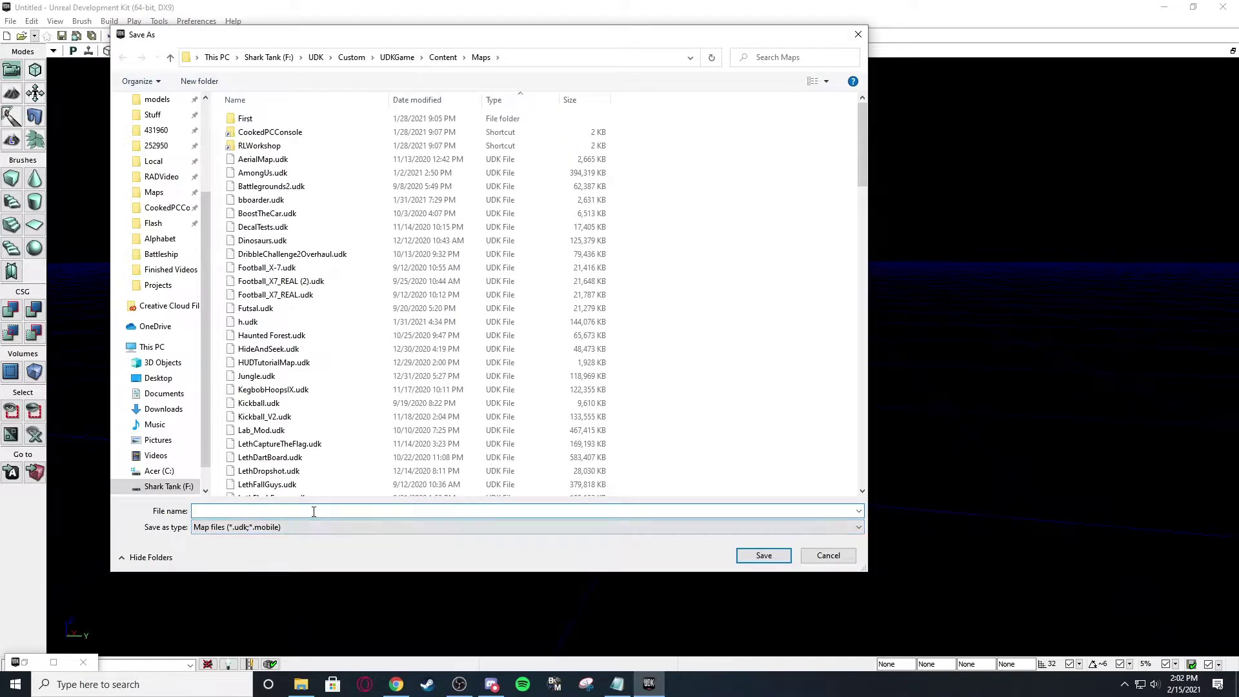
type("Tutorialk")
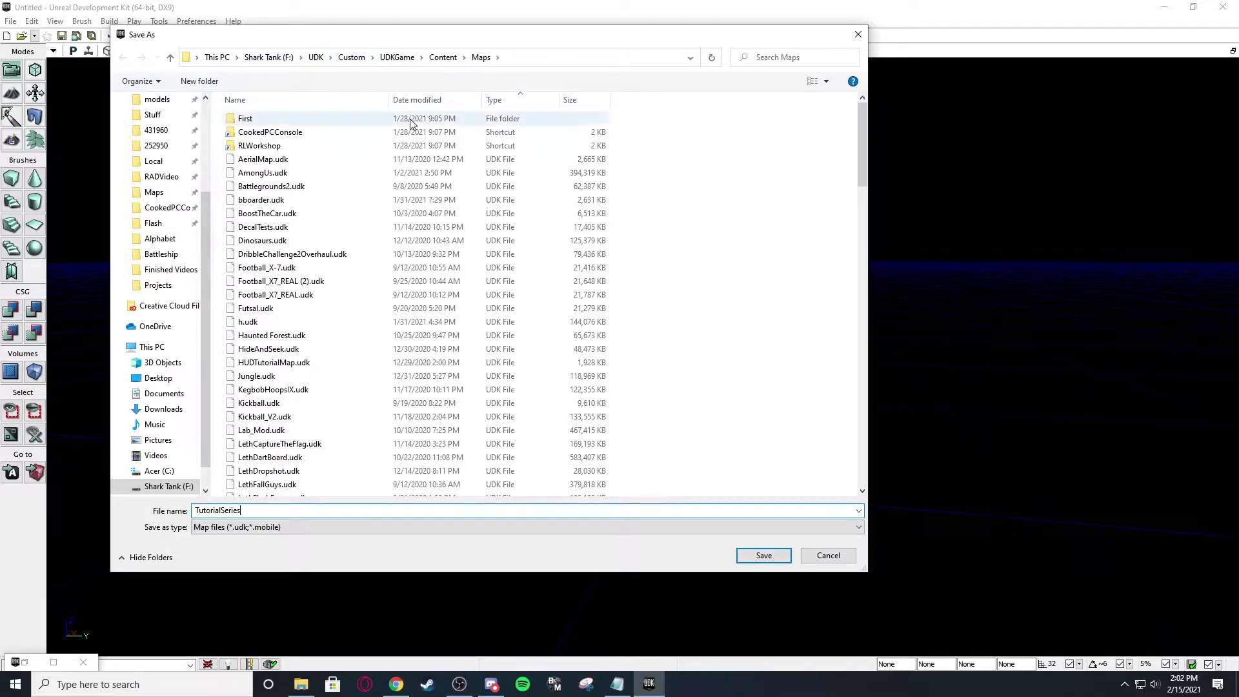
scroll(177, 225, "up", 3)
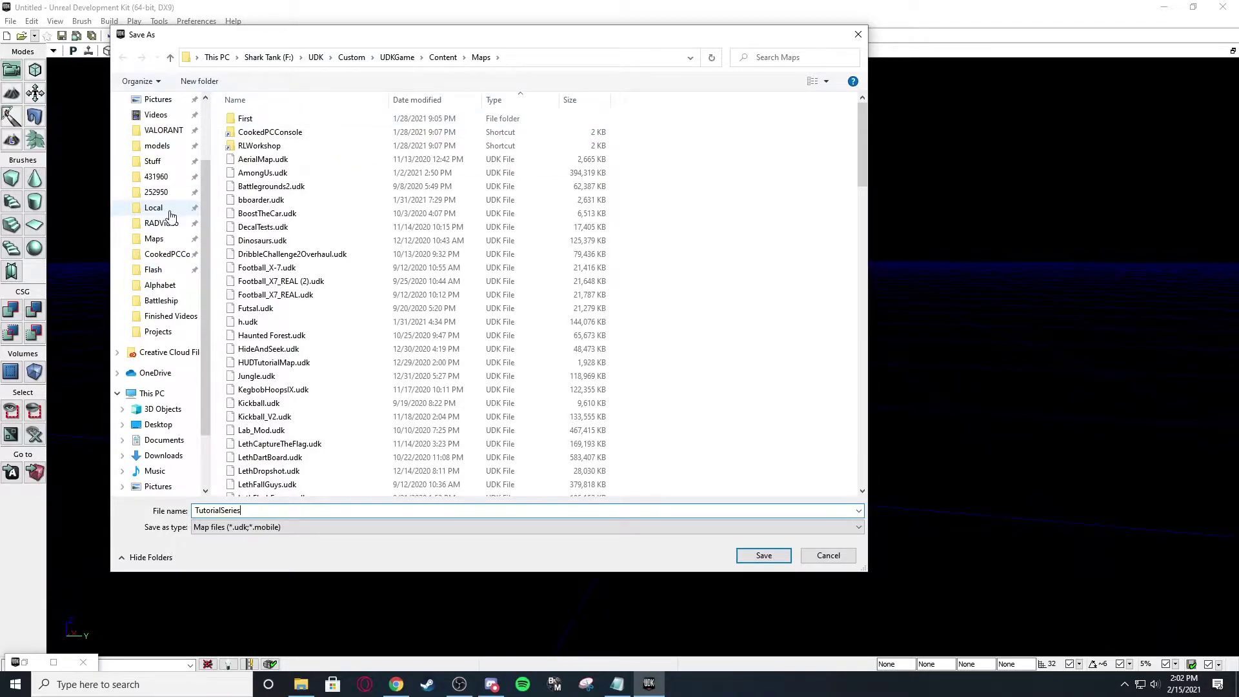
scroll(182, 227, "up", 1)
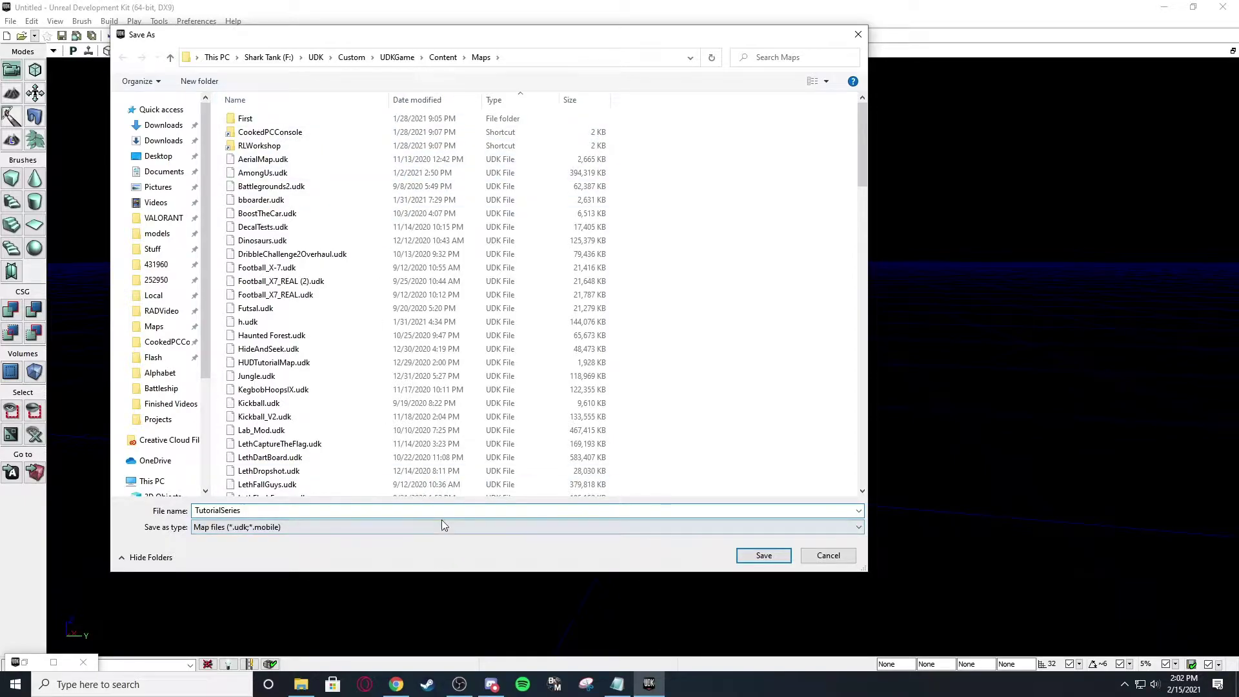
double_click(282, 136)
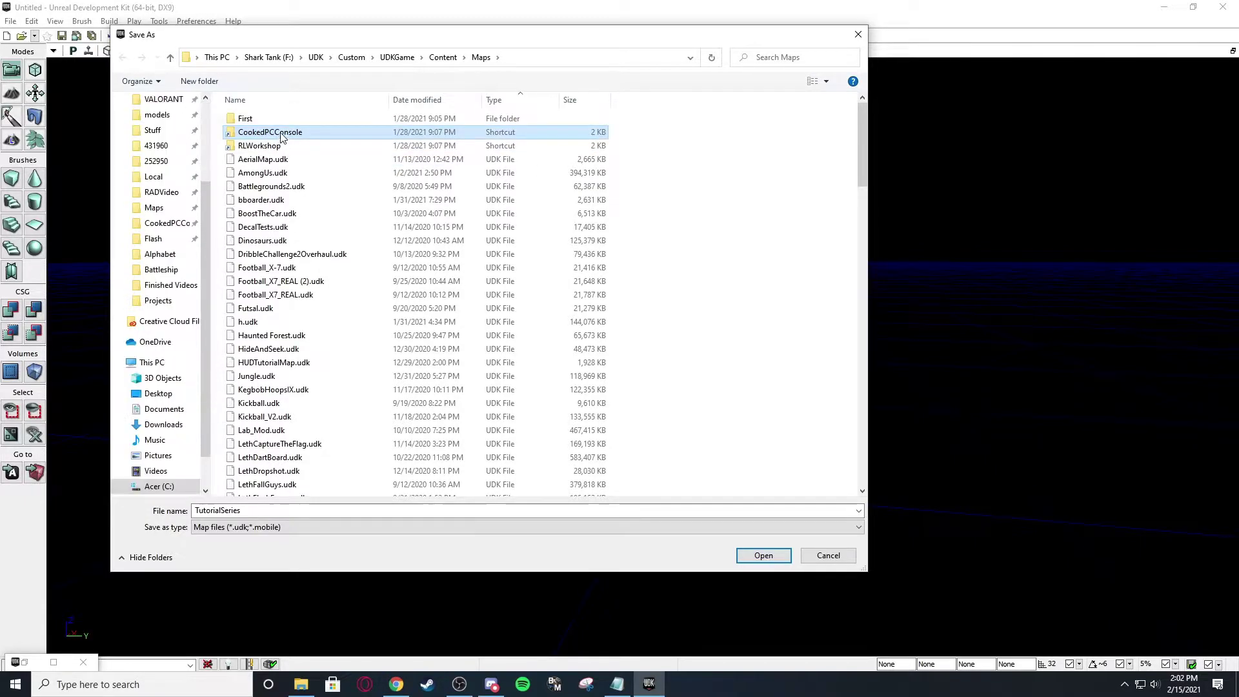
key("alt+Left")
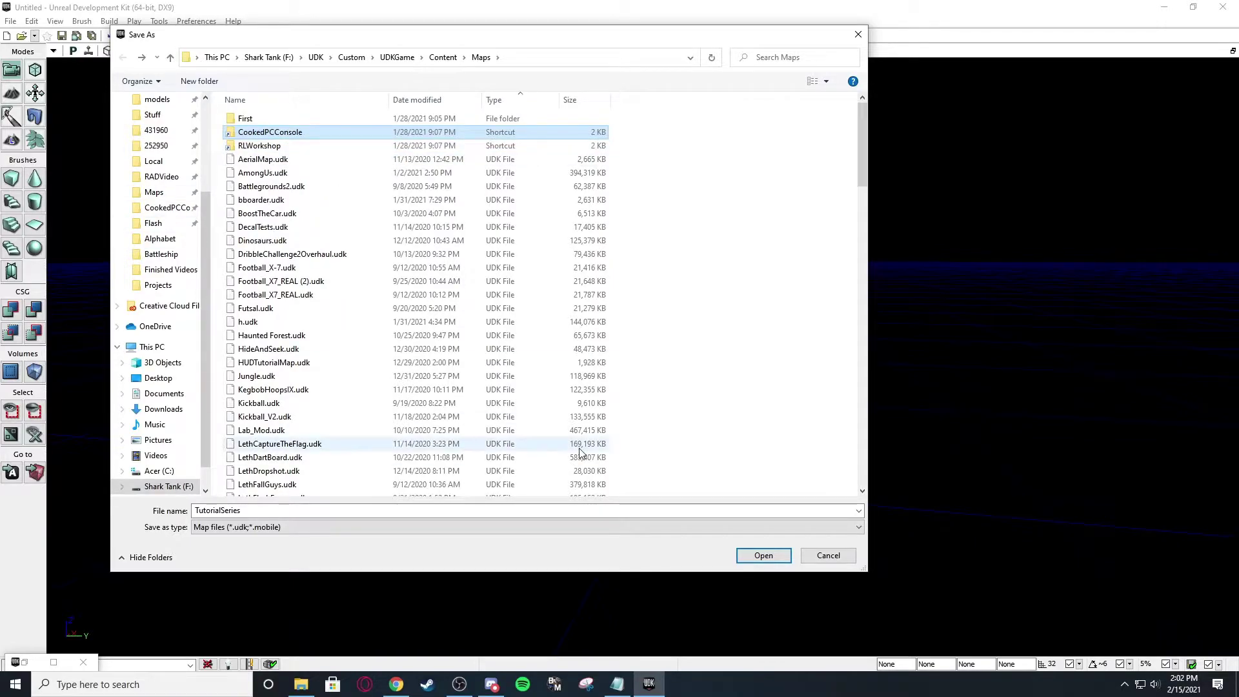
left_click(756, 555)
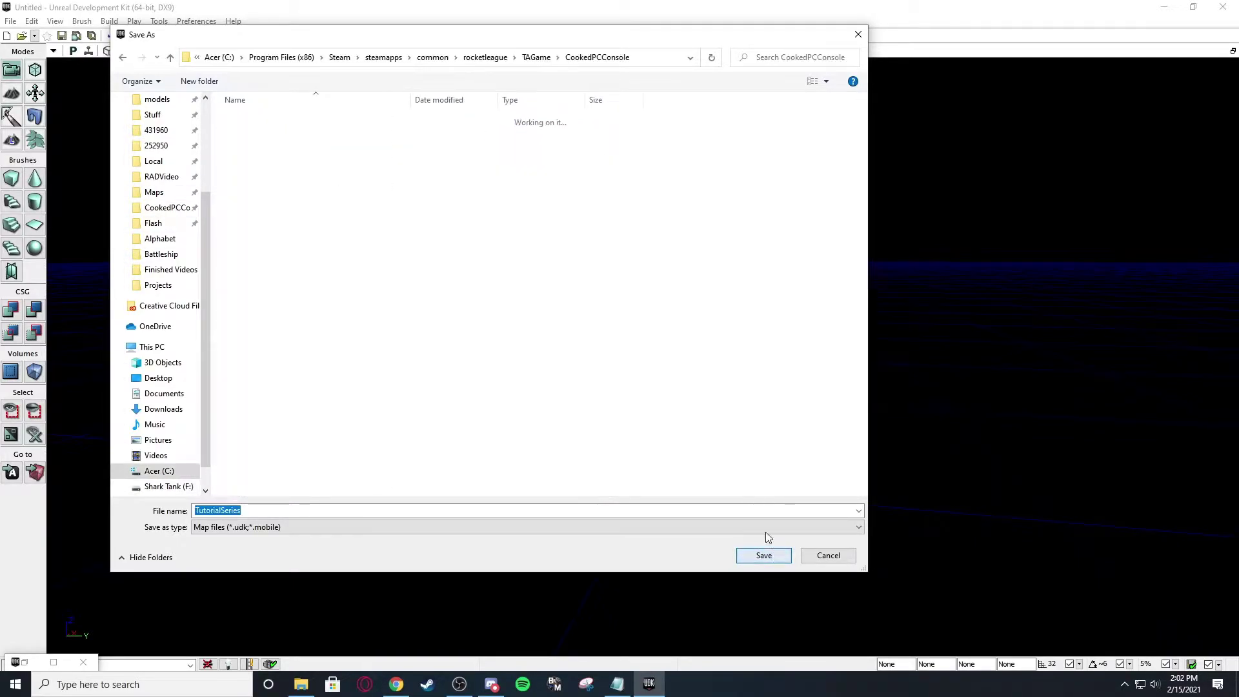
left_click(535, 59)
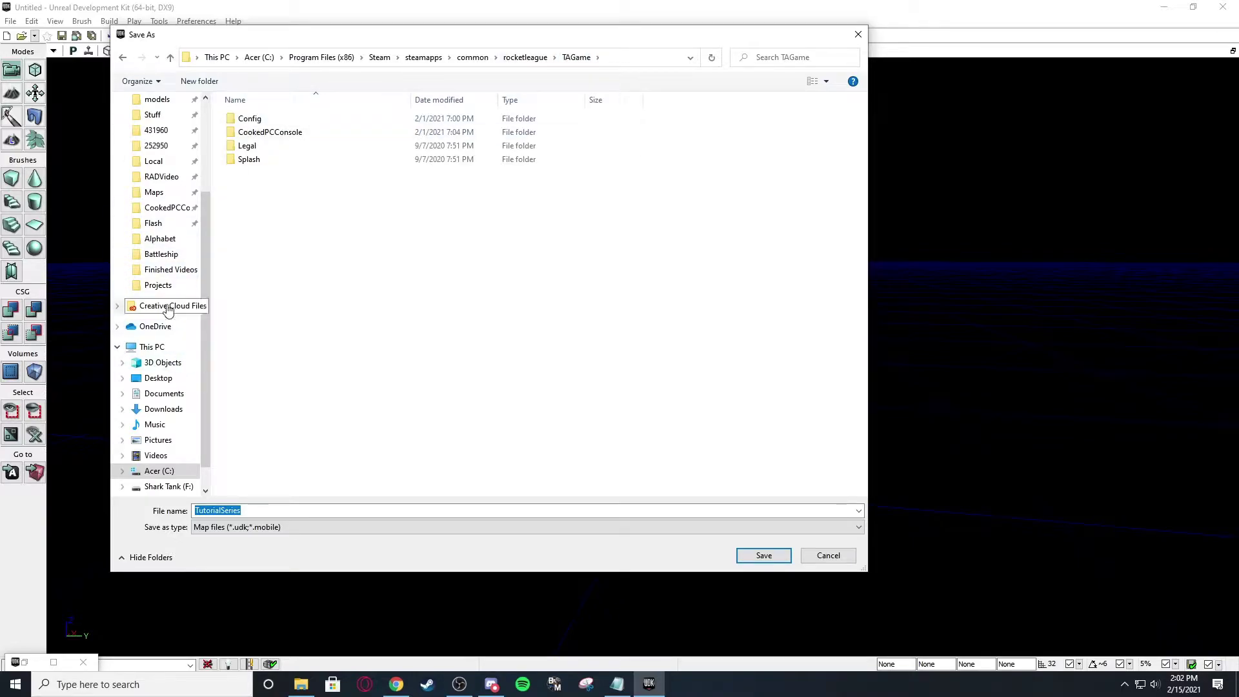
left_click(164, 196)
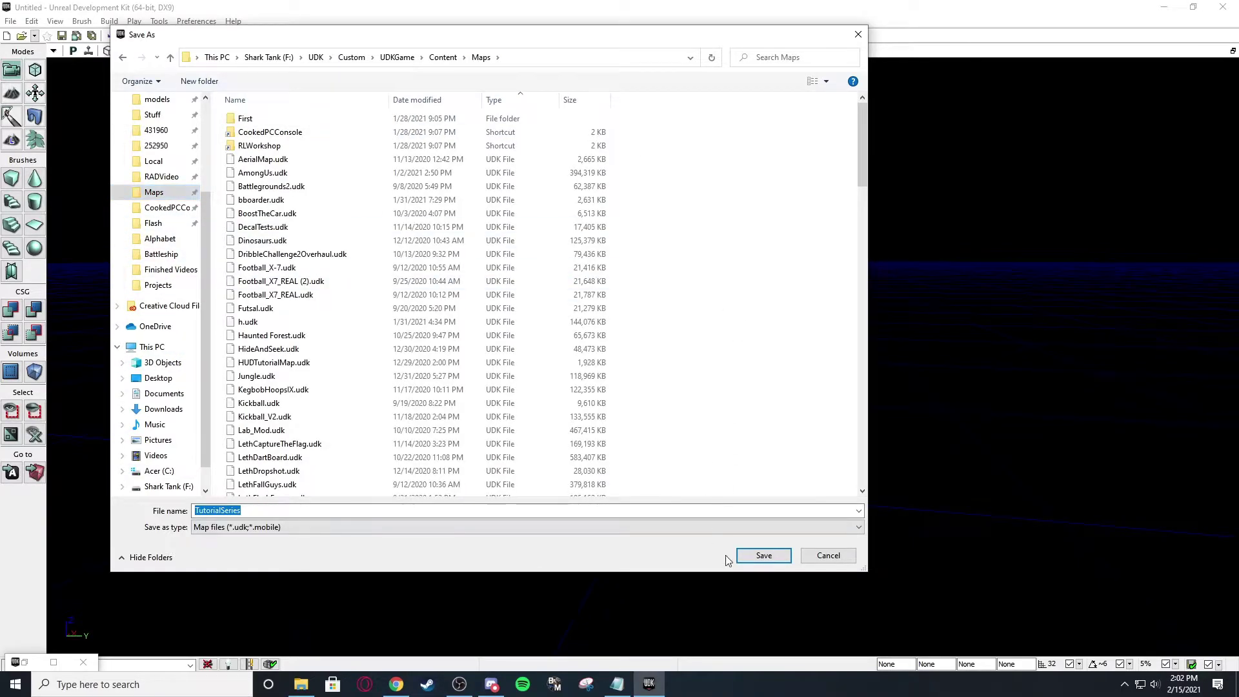
left_click(755, 558)
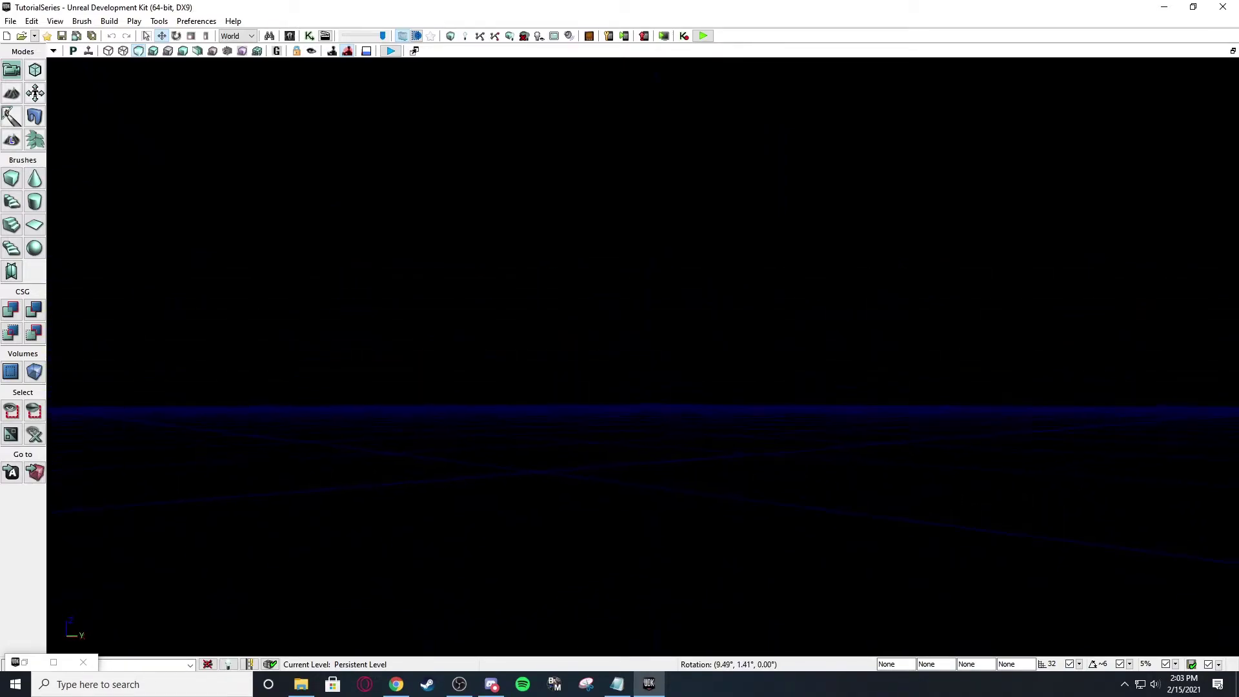
- Look around the empty level and adjust the camera's flying speed
right_click_drag(665, 299, 665, 293)
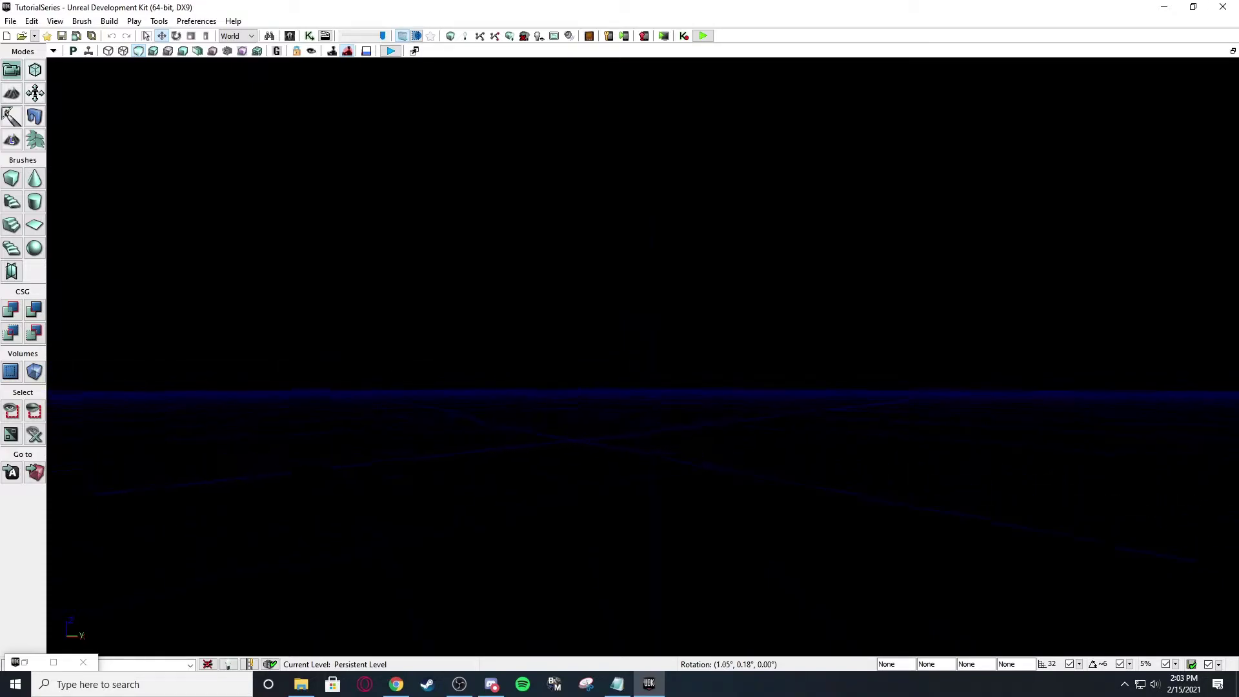
right_click_drag(665, 293, 667, 288)
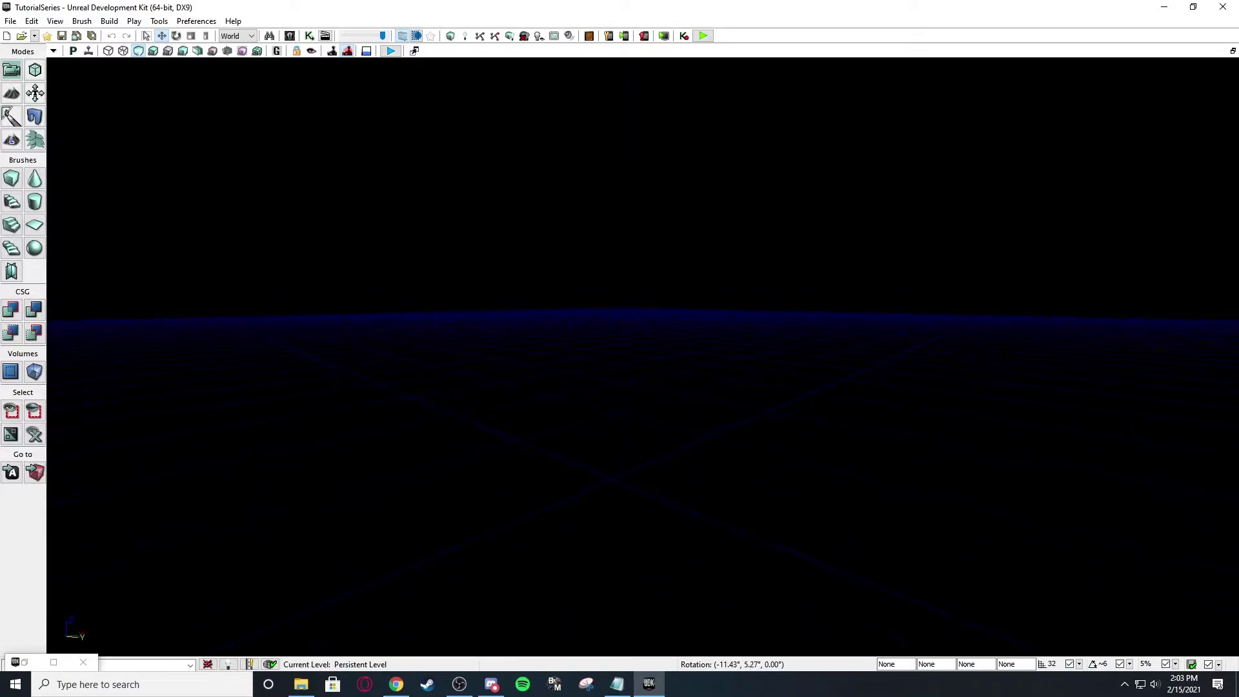
mouse_move(667, 289)
right_mouse_down()
mouse_move(683, 290)
mouse_move(655, 296)
right_mouse_up()
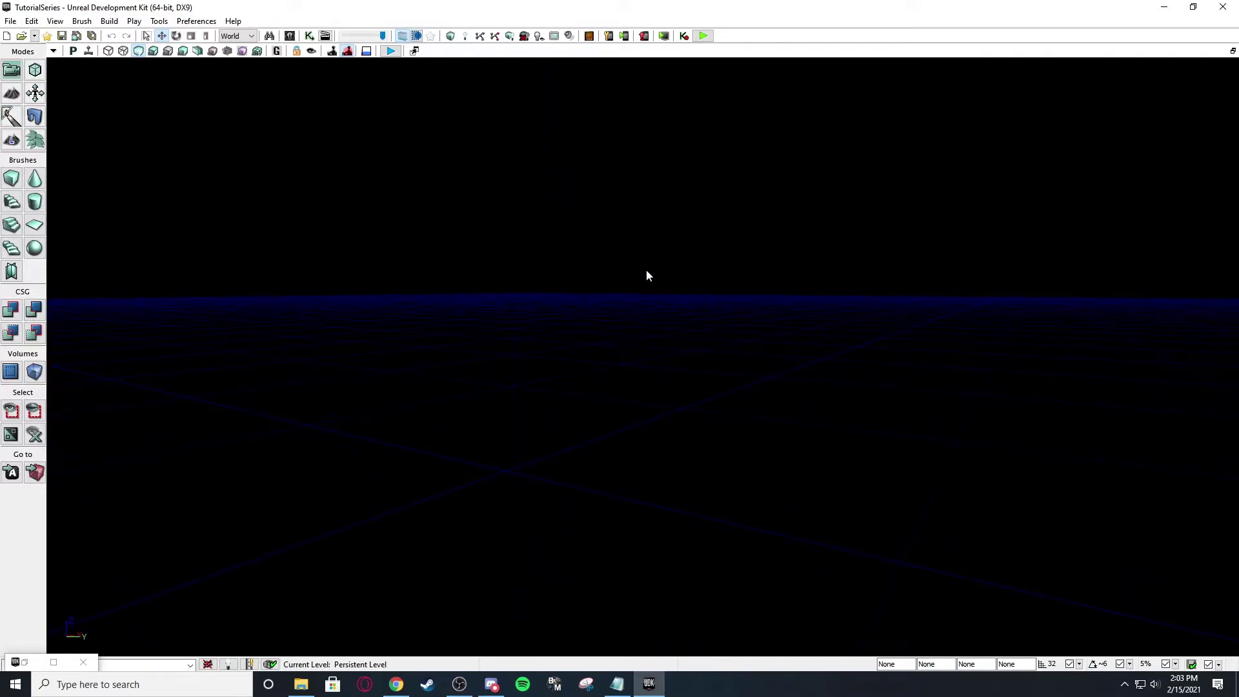
mouse_move(642, 268)
right_mouse_down()
mouse_move(649, 277)
mouse_move(658, 252)
right_mouse_up()
scroll(659, 252, "up", 2)
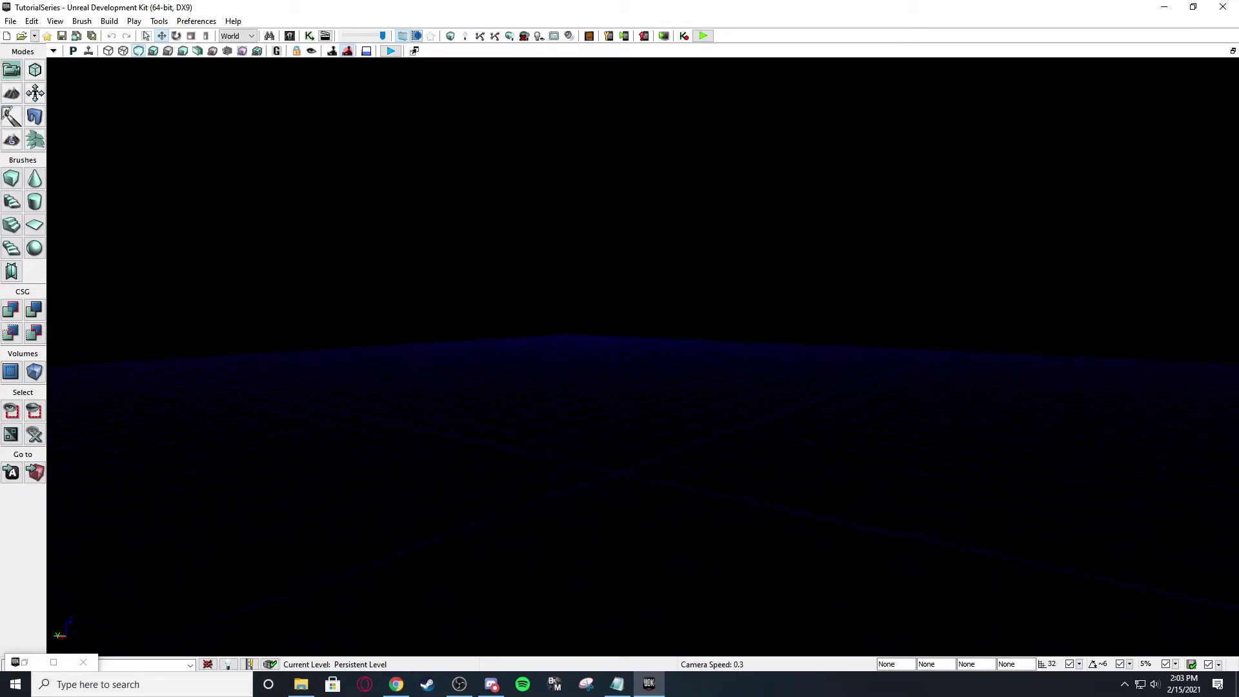
- Cycle the viewport's camera movement speed setting and try the different speeds while flying through the empty level
left_click(364, 50)
left_click(363, 50)
right_click_drag(543, 222, 488, 173)
scroll(542, 222, "down", 1)
right_click_drag(542, 222, 697, 254)
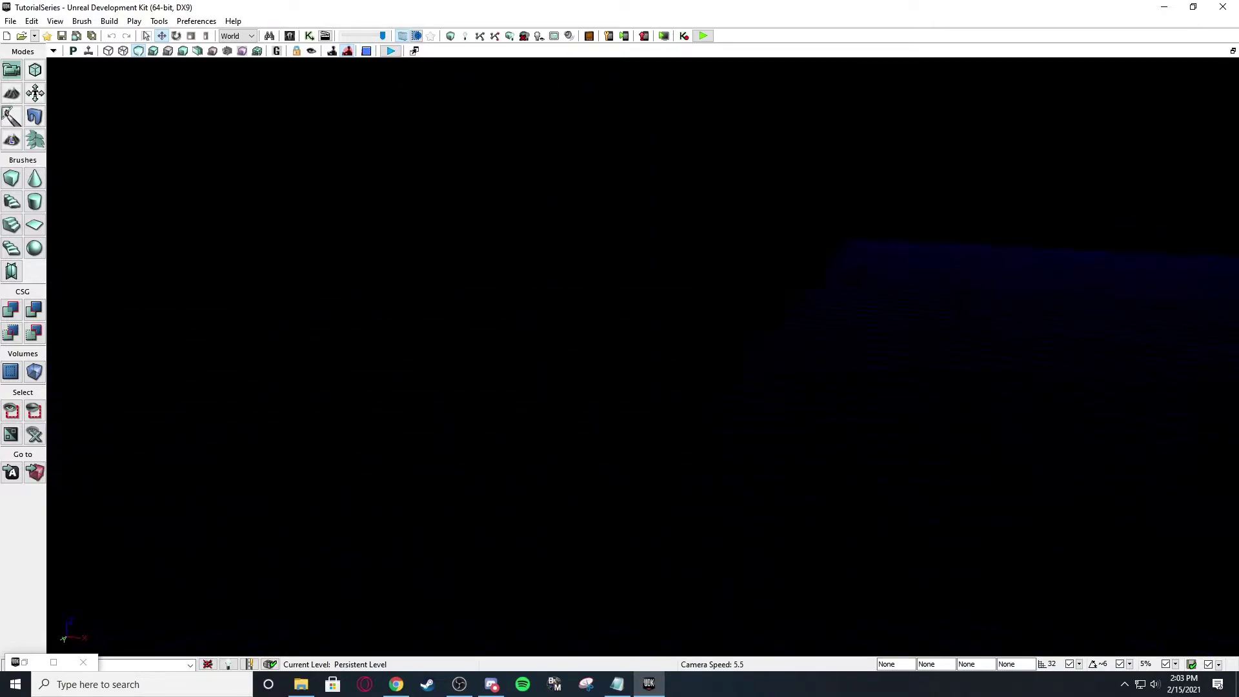
right_click_drag(543, 222, 558, 227)
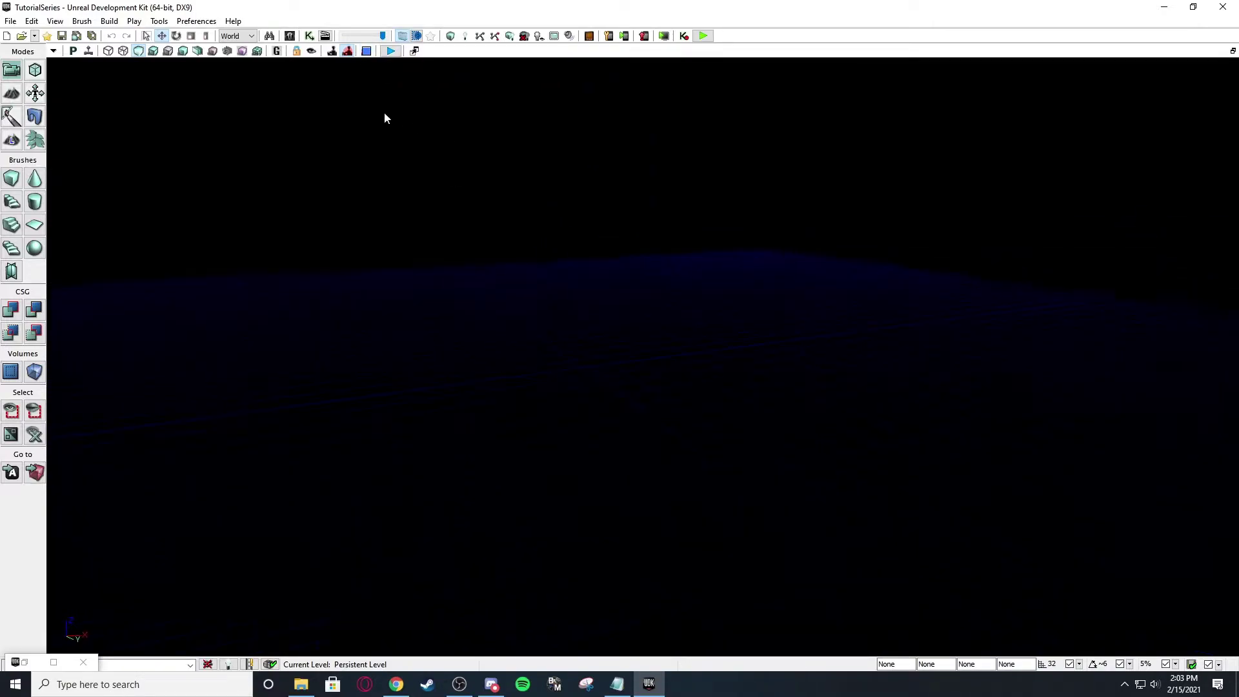
left_click(366, 51)
right_click_drag(452, 223, 465, 188)
scroll(465, 187, "up", 10)
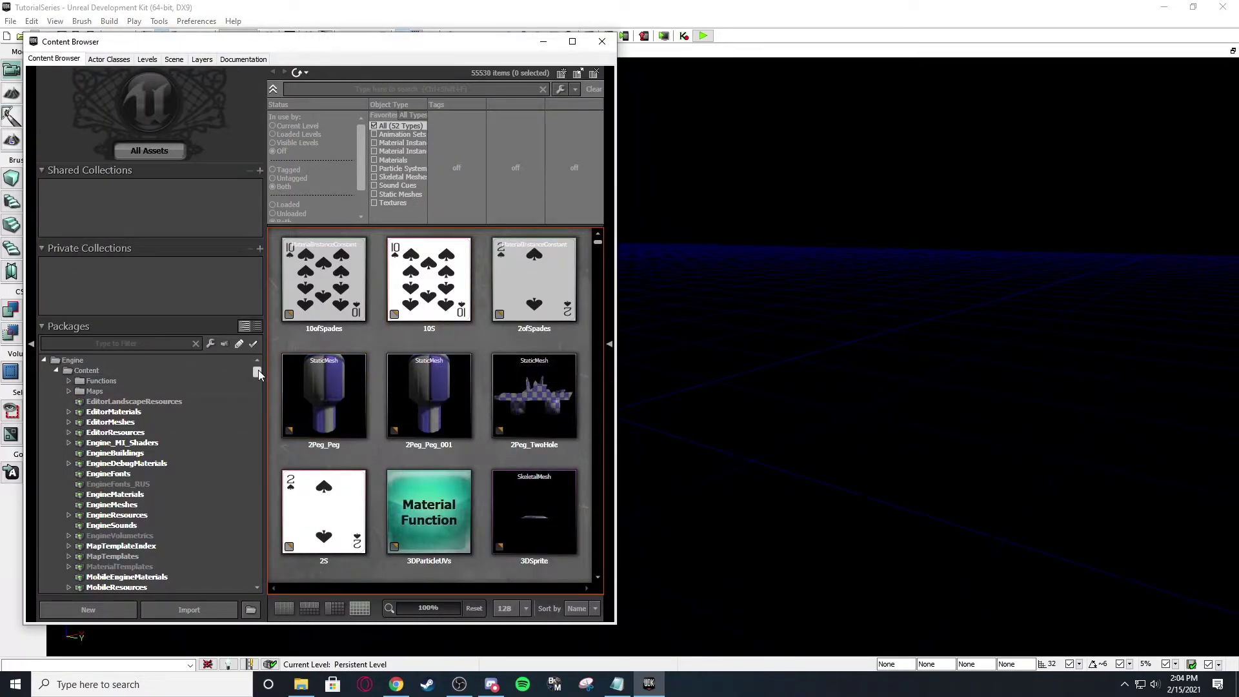
- Find the TutorialSeries package in the Content Browser and examine the assets it contains
left_click_drag(258, 372, 178, 583)
left_click(130, 547)
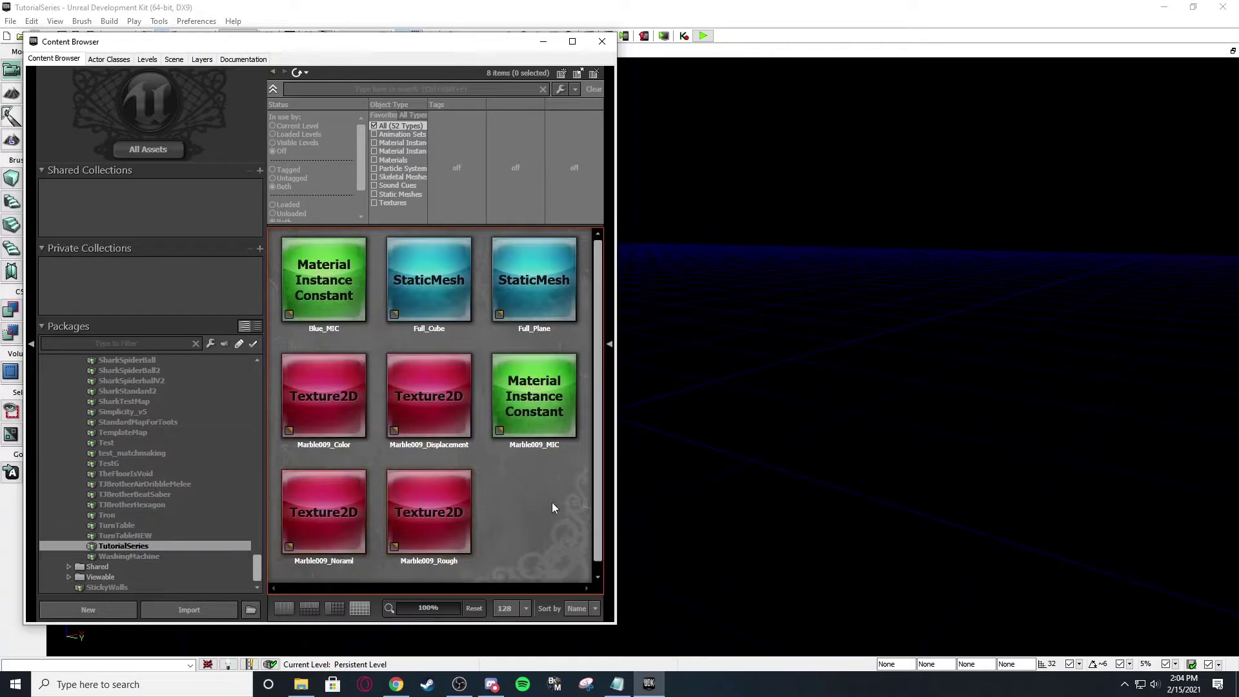
left_click(439, 520)
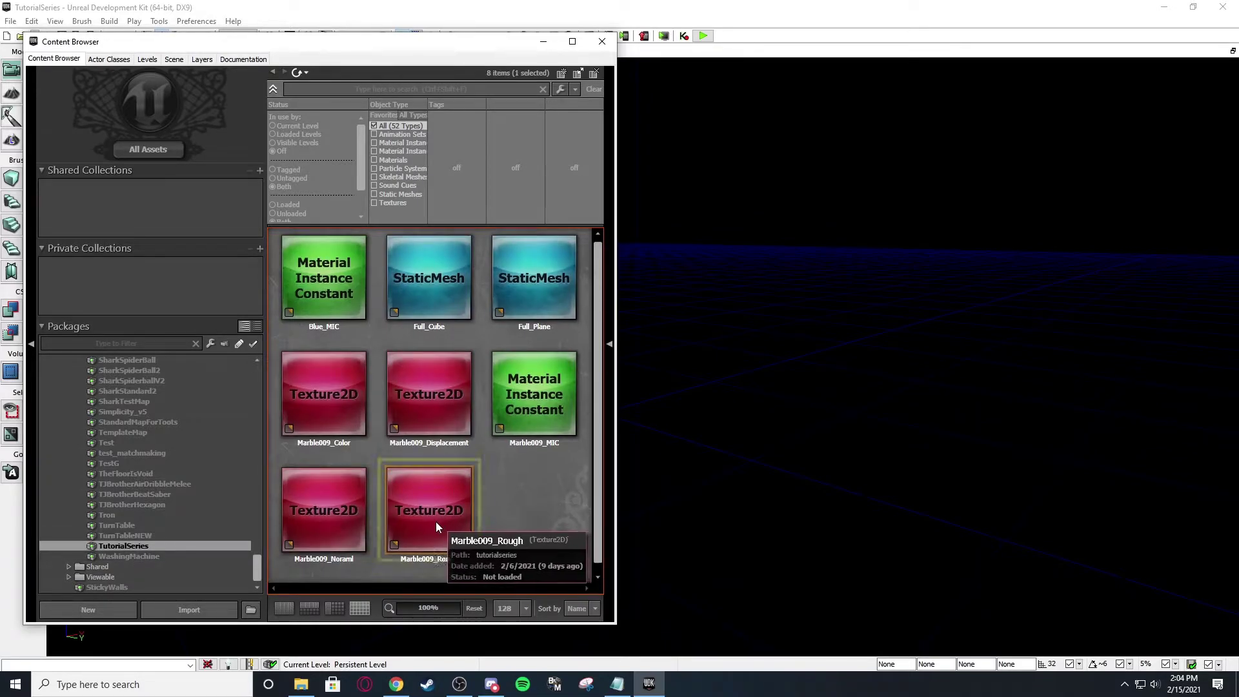
left_click(548, 529)
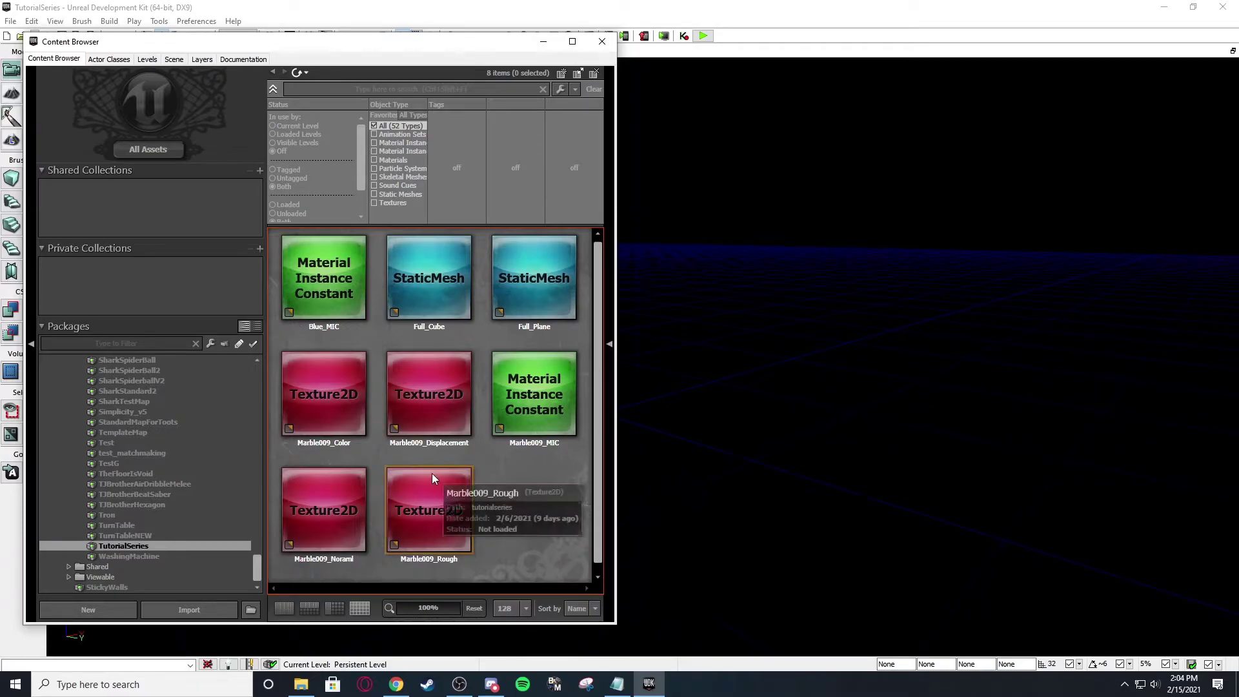
scroll(187, 530, "up", 1)
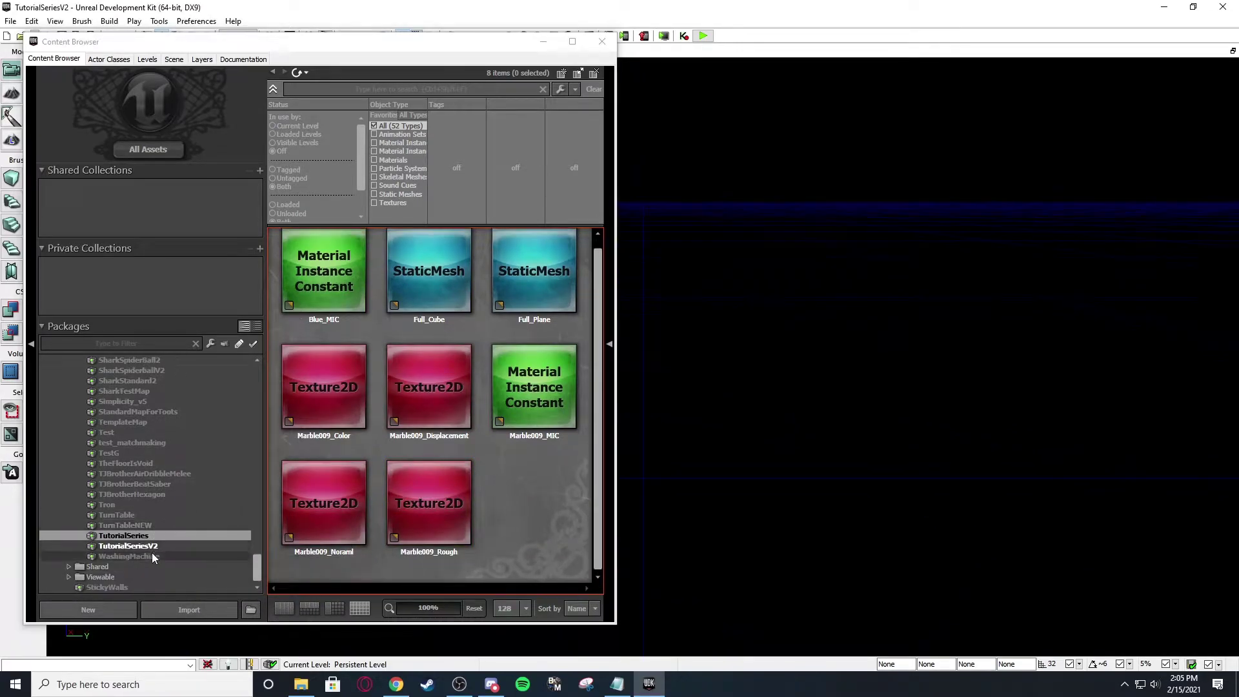
- Select the TutorialSeriesV2 package, start importing an asset and browse to the Blender > Projects > TutorialSeries folder
left_click(151, 548)
right_click_drag(657, 320, 694, 335)
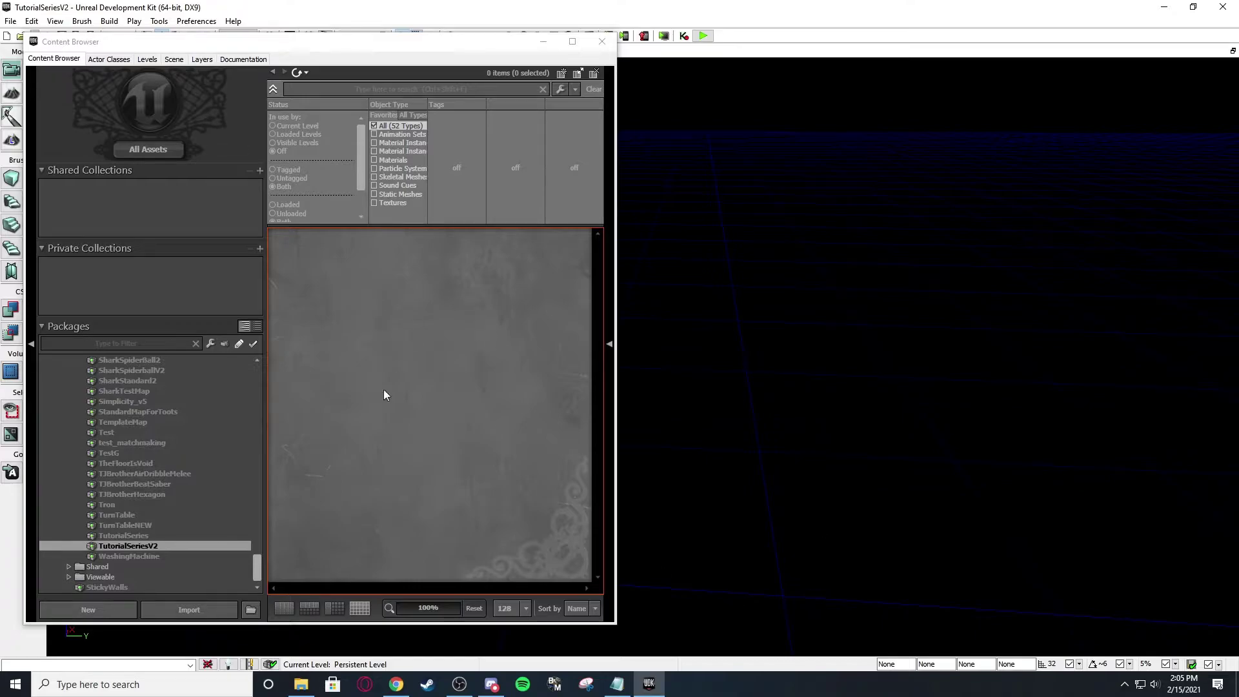
left_click(359, 303)
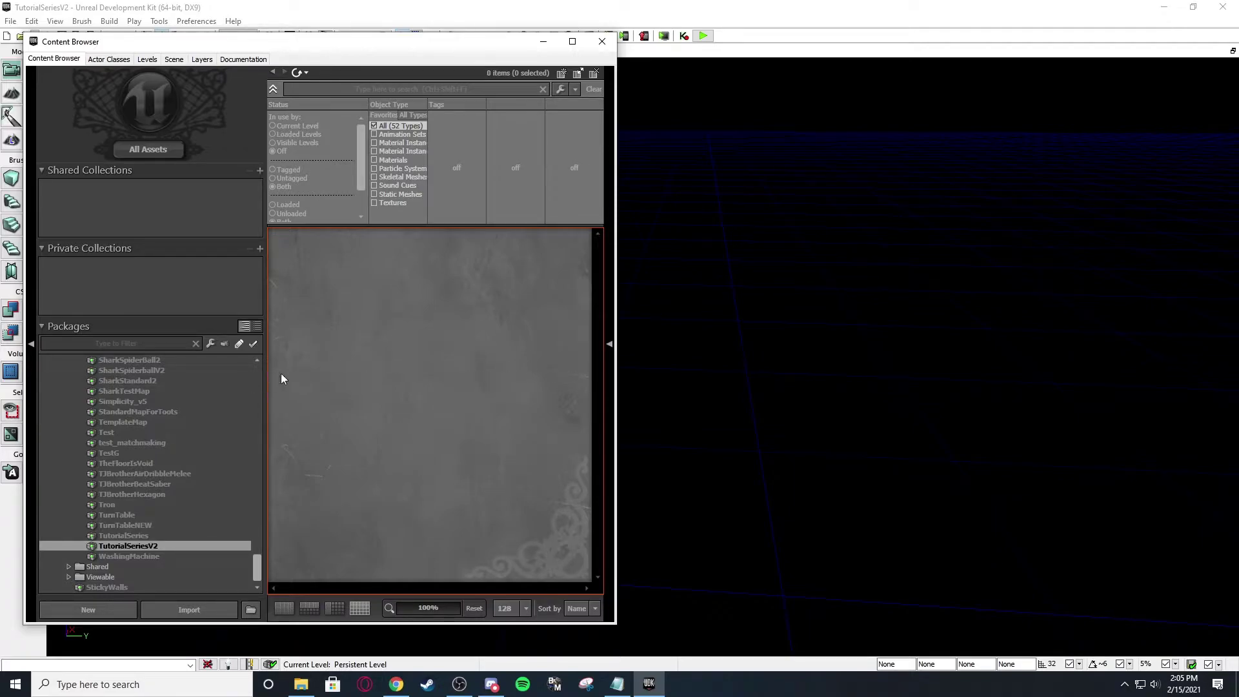
right_click(341, 353)
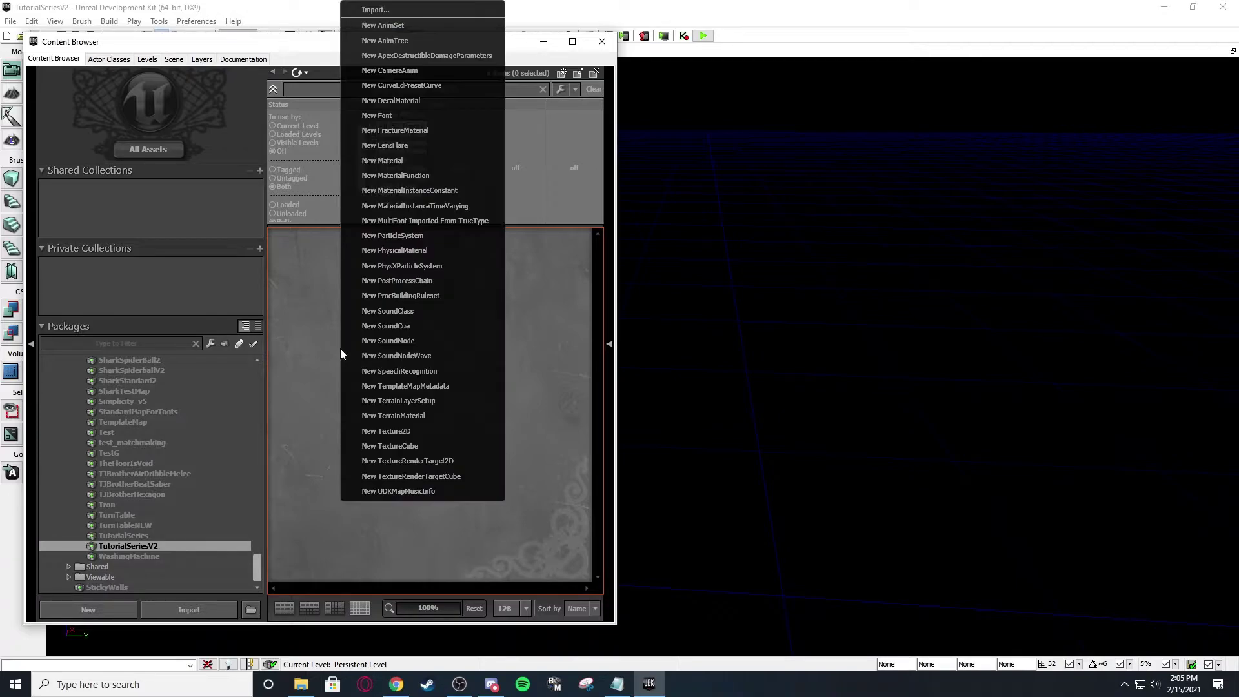
left_click(382, 13)
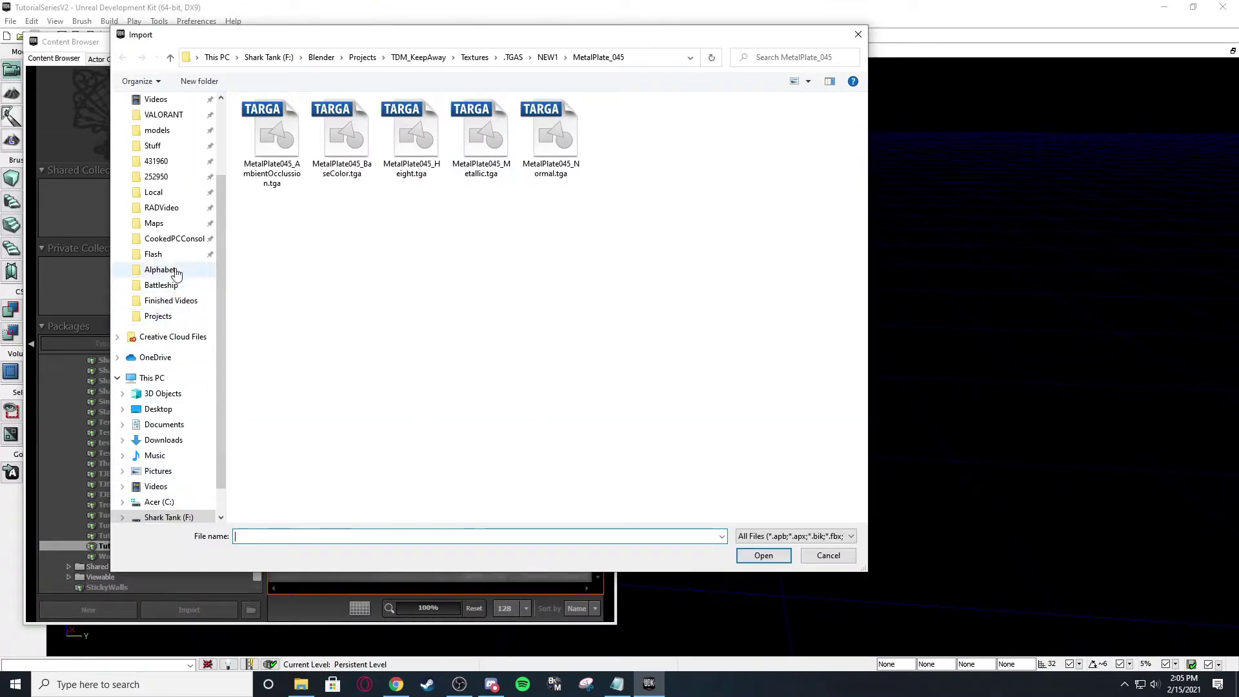
scroll(181, 355, "down", 1)
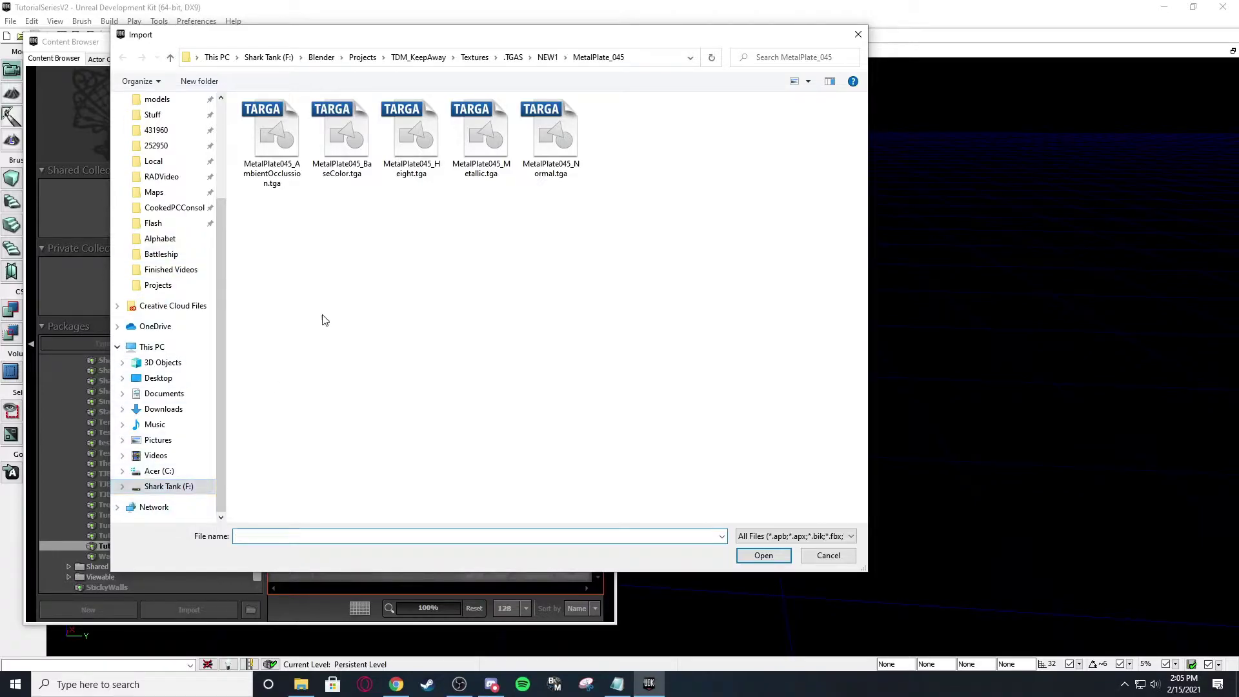
left_click(363, 57)
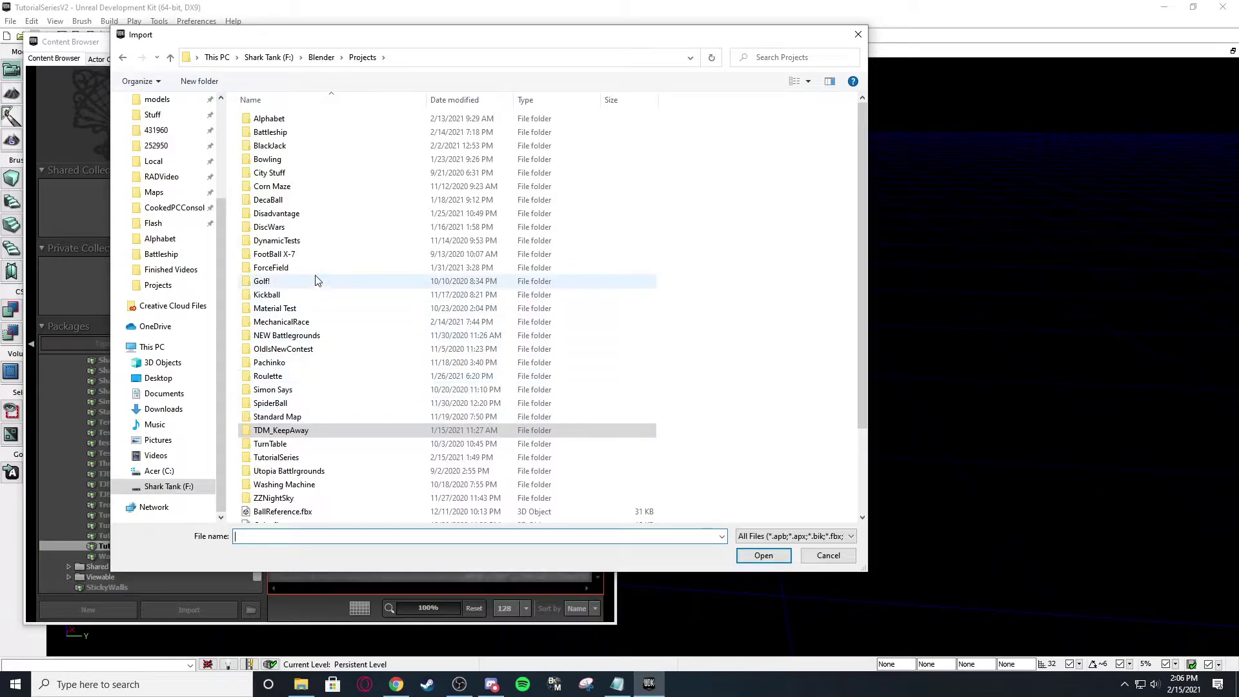
scroll(306, 292, "down", 1)
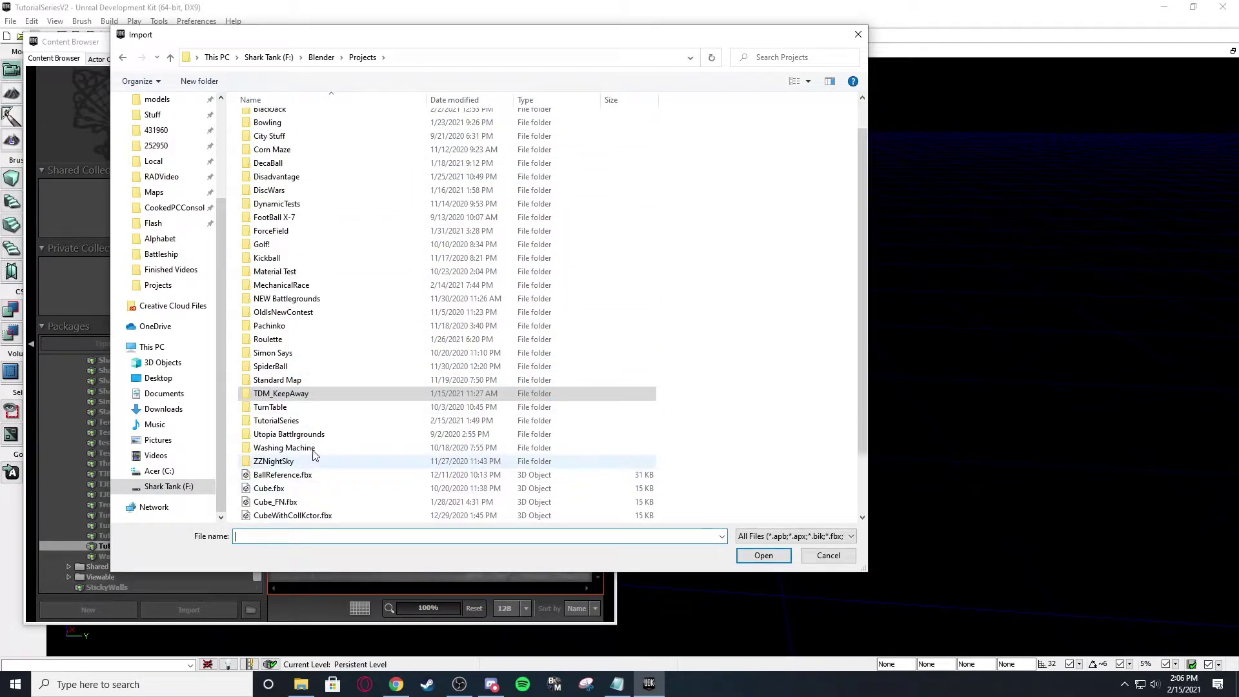
double_click(316, 420)
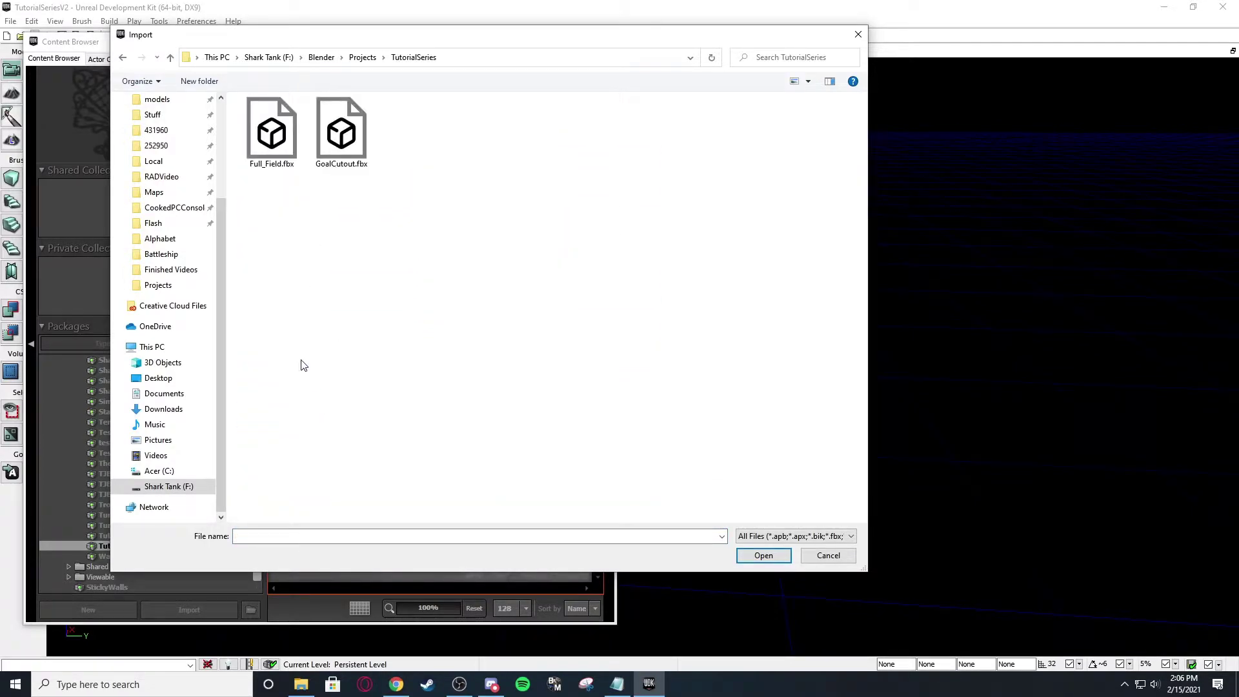
- Import Full_Field.fbx as a static mesh named Full_Field into the TutorialSeriesV2 package
left_click(281, 164)
left_click(787, 554)
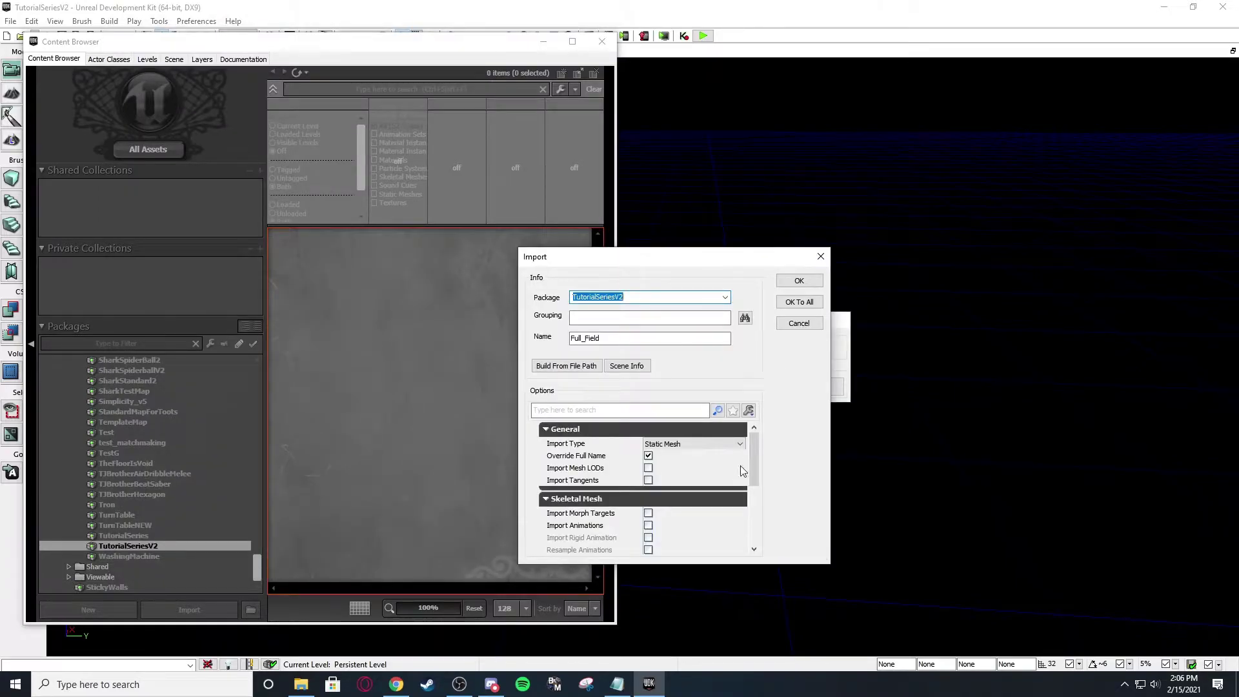
left_click_drag(749, 459, 753, 515)
left_click(798, 303)
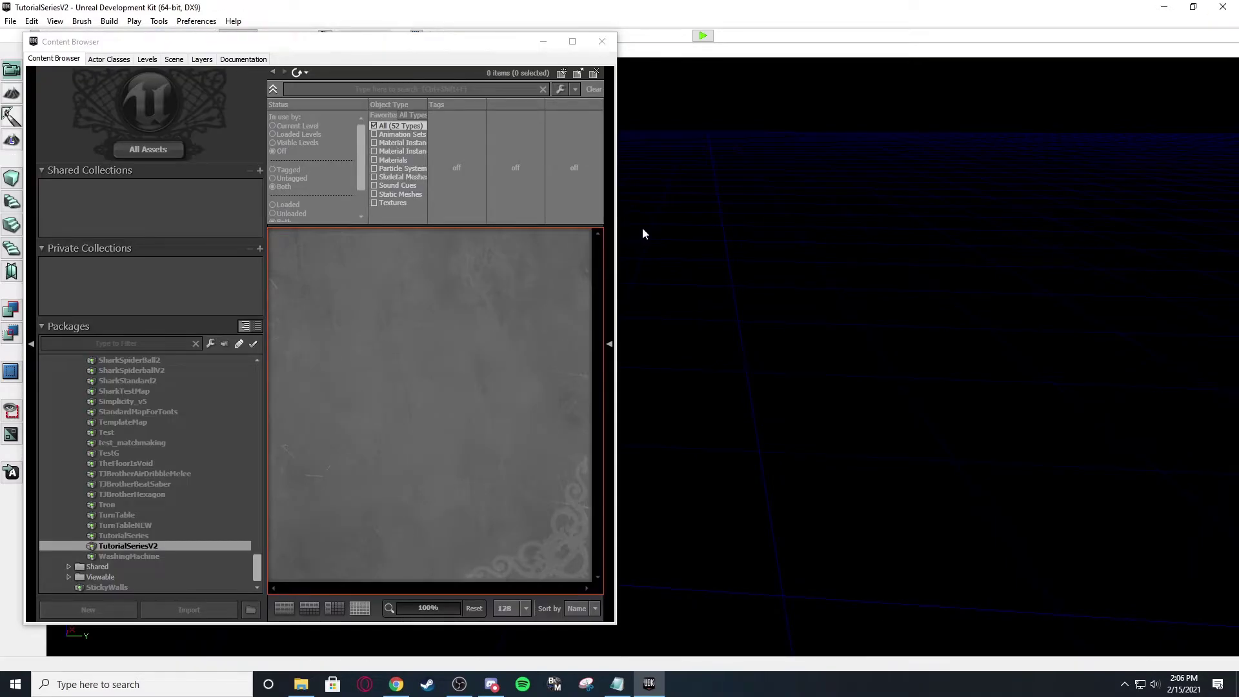
left_click(357, 317)
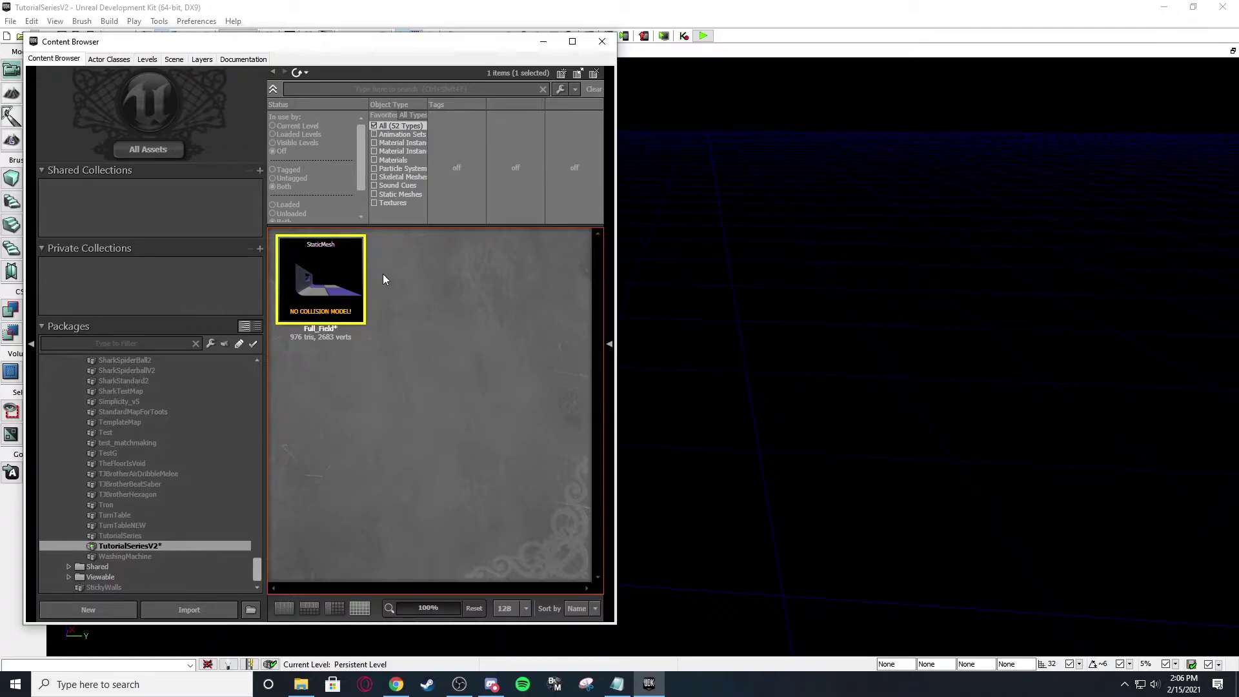
- Open the Full_Field mesh in its editor, inspect its shape from another angle and close the editor
mouse_move(328, 280)
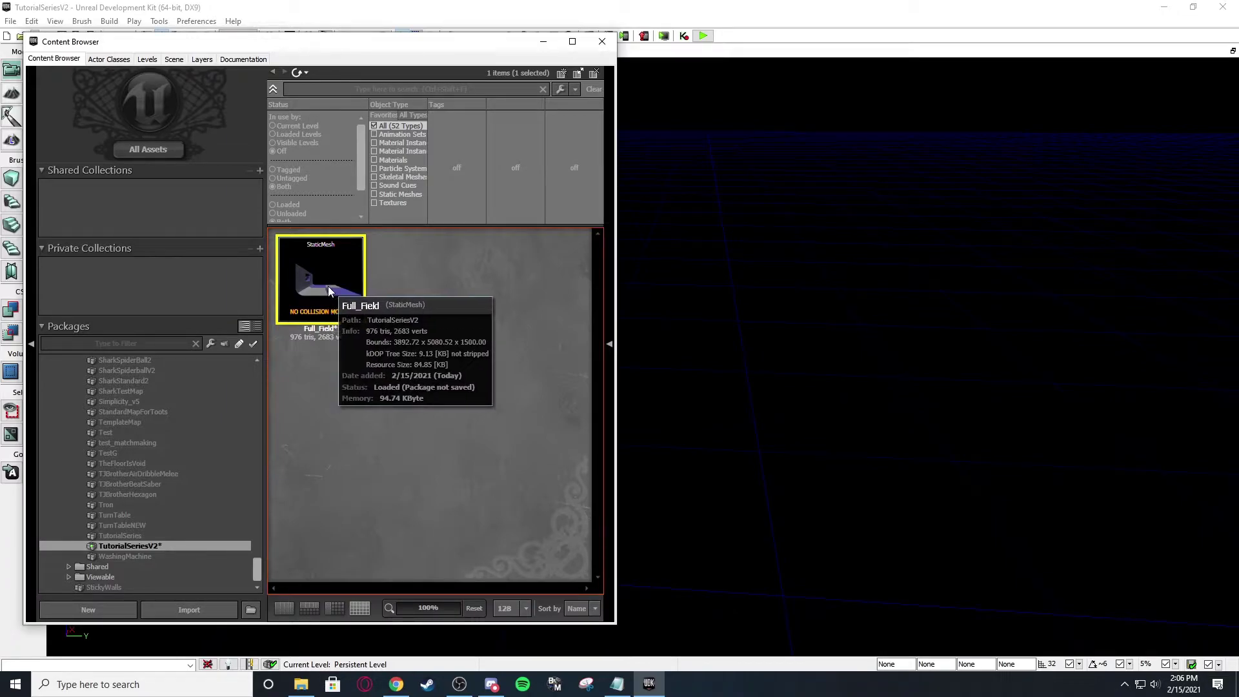
double_click(328, 285)
left_click_drag(299, 296, 178, 278)
left_click(540, 67)
- Place the Full_Field mesh in the level and minimize the Content Browser
left_click_drag(323, 285, 699, 395)
left_click(545, 42)
right_click_drag(564, 130, 575, 346)
left_click(564, 130)
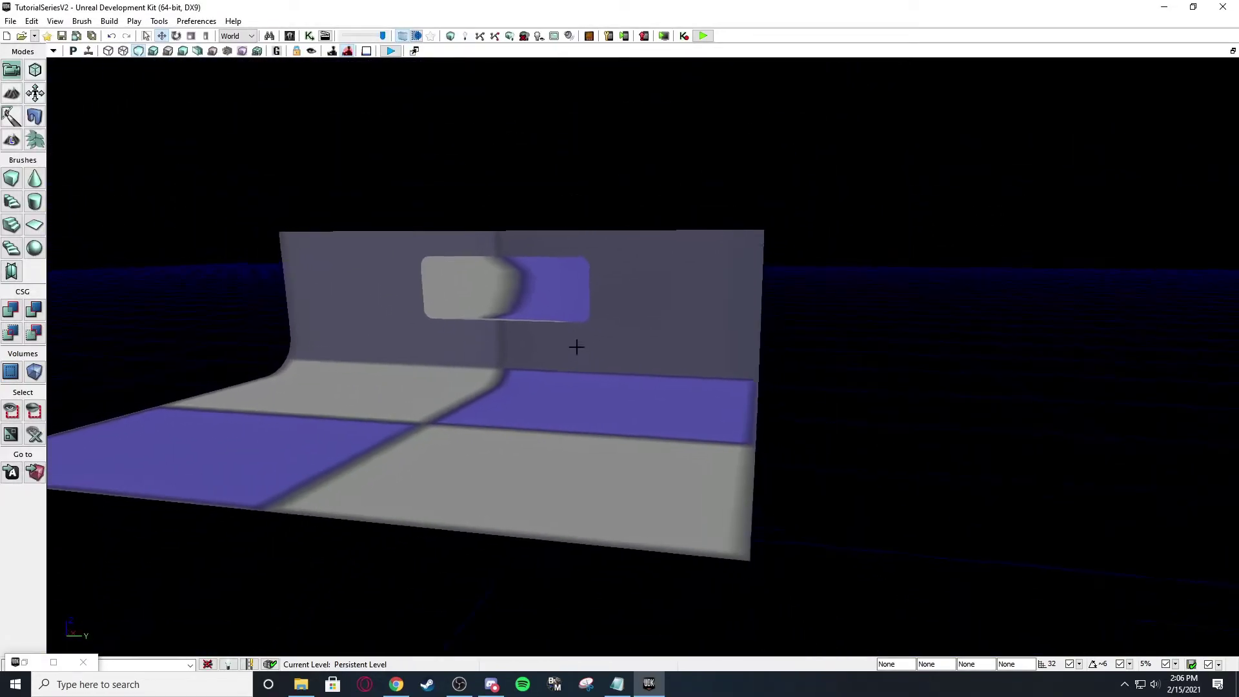
- Select the placed field mesh and examine its floor, wall and goal opening from several angles
left_click(627, 316)
right_click_drag(810, 350, 719, 443)
left_click(810, 350)
left_click(739, 360)
scroll(521, 393, "up", 2)
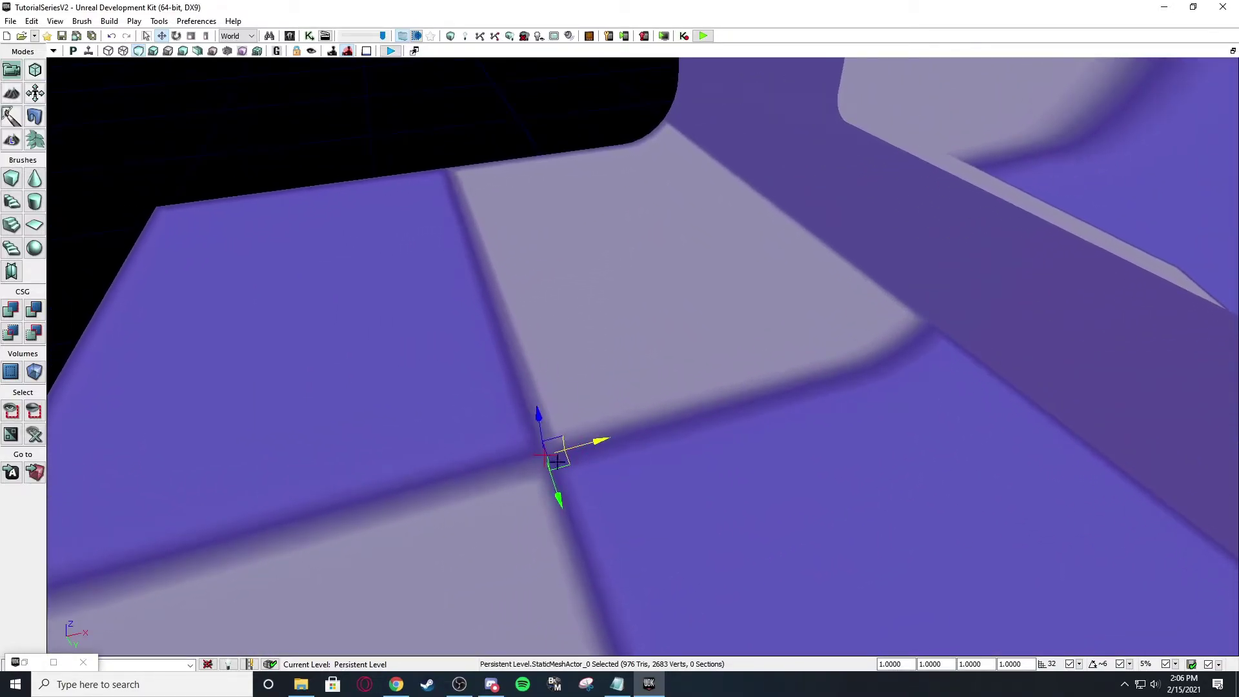
right_click_drag(614, 465, 662, 397)
scroll(545, 484, "up", 3)
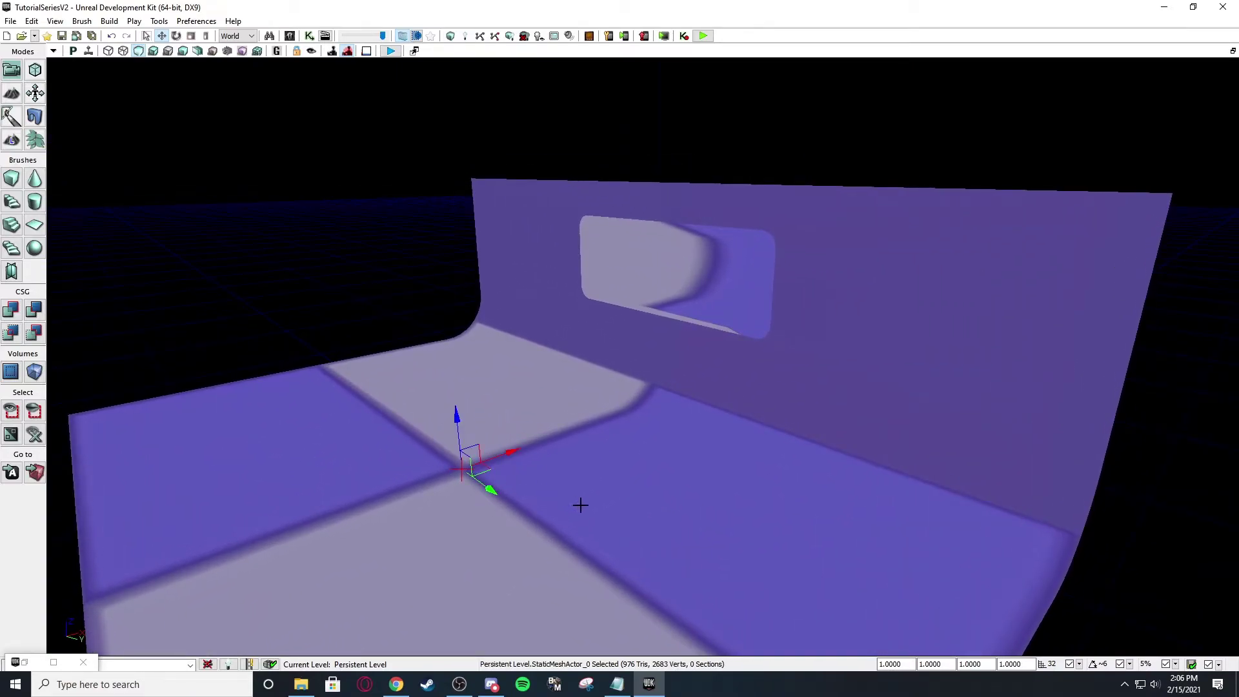
mouse_move(580, 505)
left_mouse_down()
mouse_move(582, 535)
mouse_move(584, 501)
left_mouse_up()
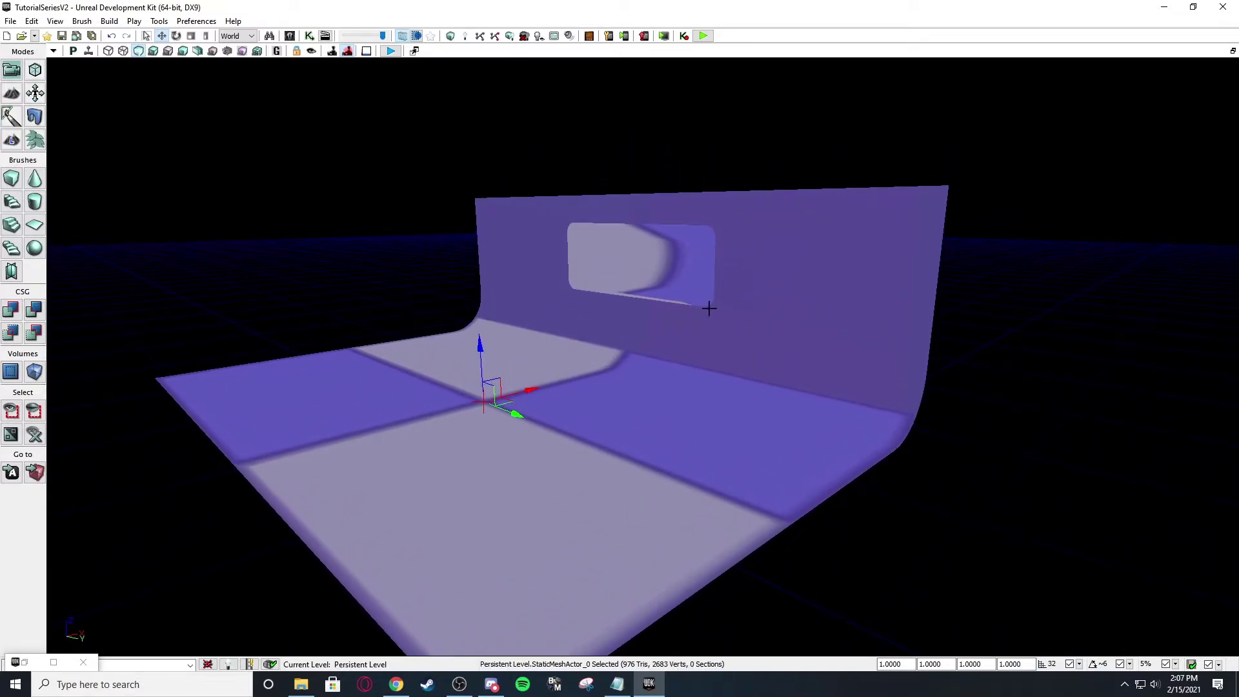
- Set the field mesh's location to X 0, Y 0, Z 0 in its actor properties and close them
double_click(608, 267)
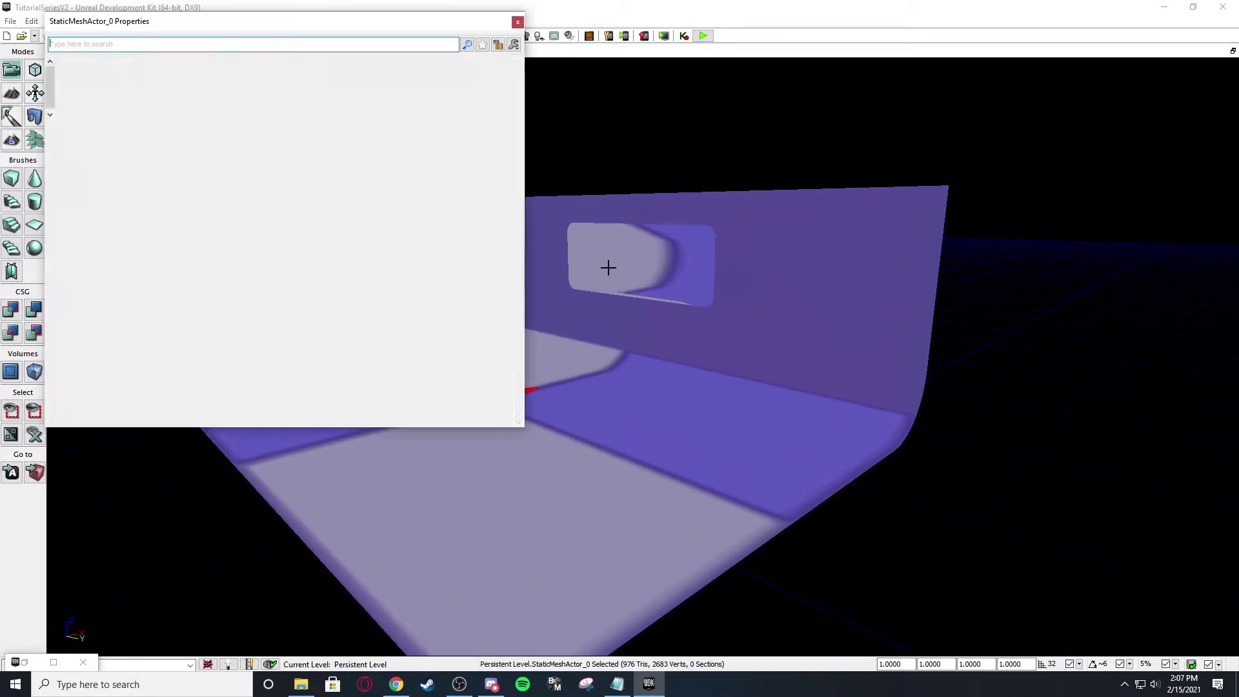
type("loca")
left_click(60, 77)
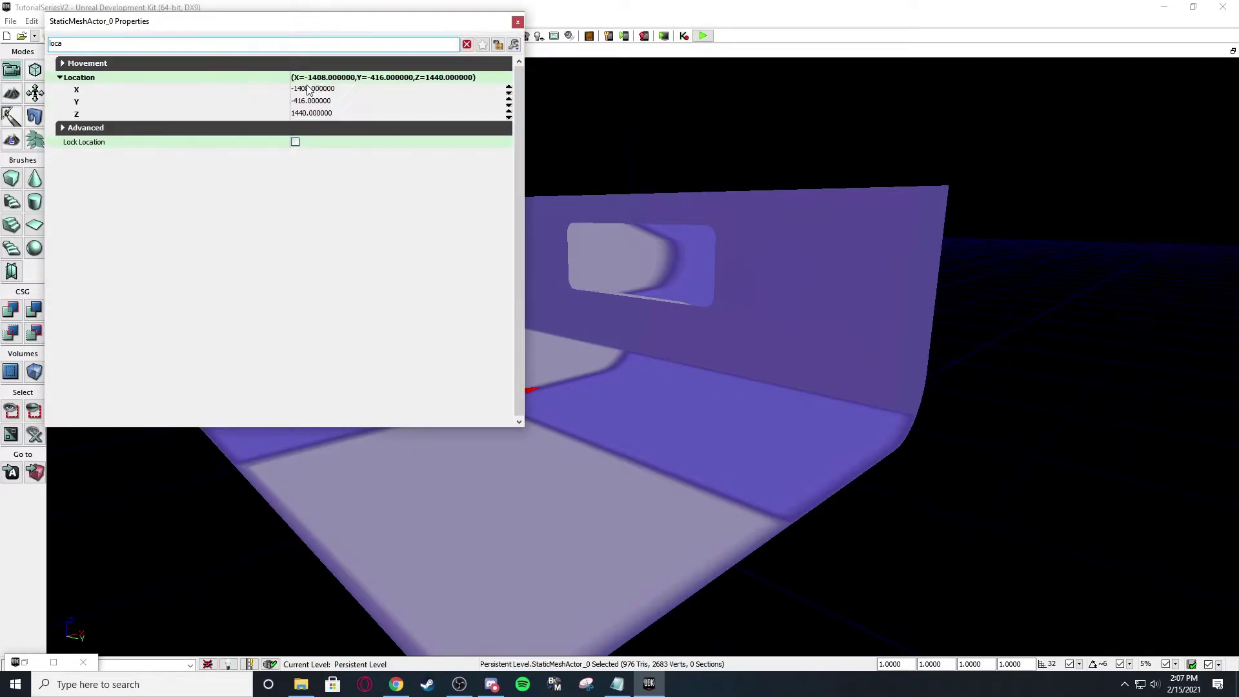
left_click(357, 89)
type("0")
key("Tab")
type("0")
key("Tab")
type("0")
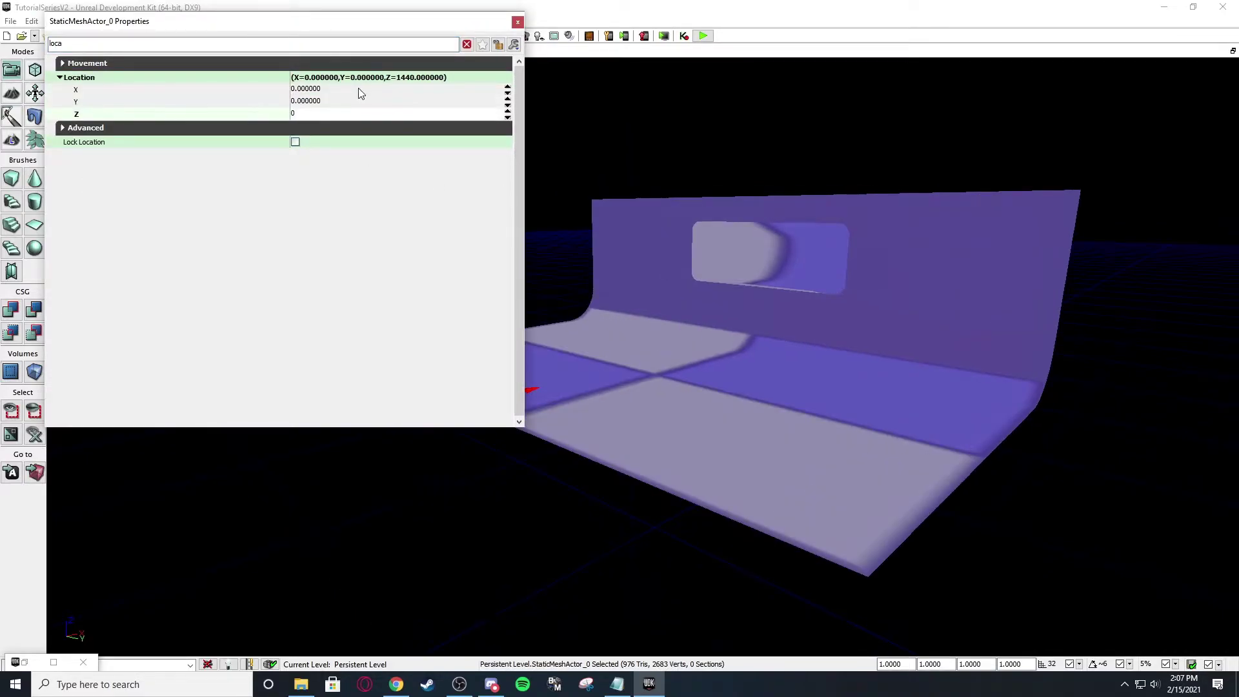
key("Return")
left_click(517, 23)
- Fly around the field mesh at the level's origin, selecting it to examine its pivot and goal wall
left_click_drag(659, 264, 656, 265)
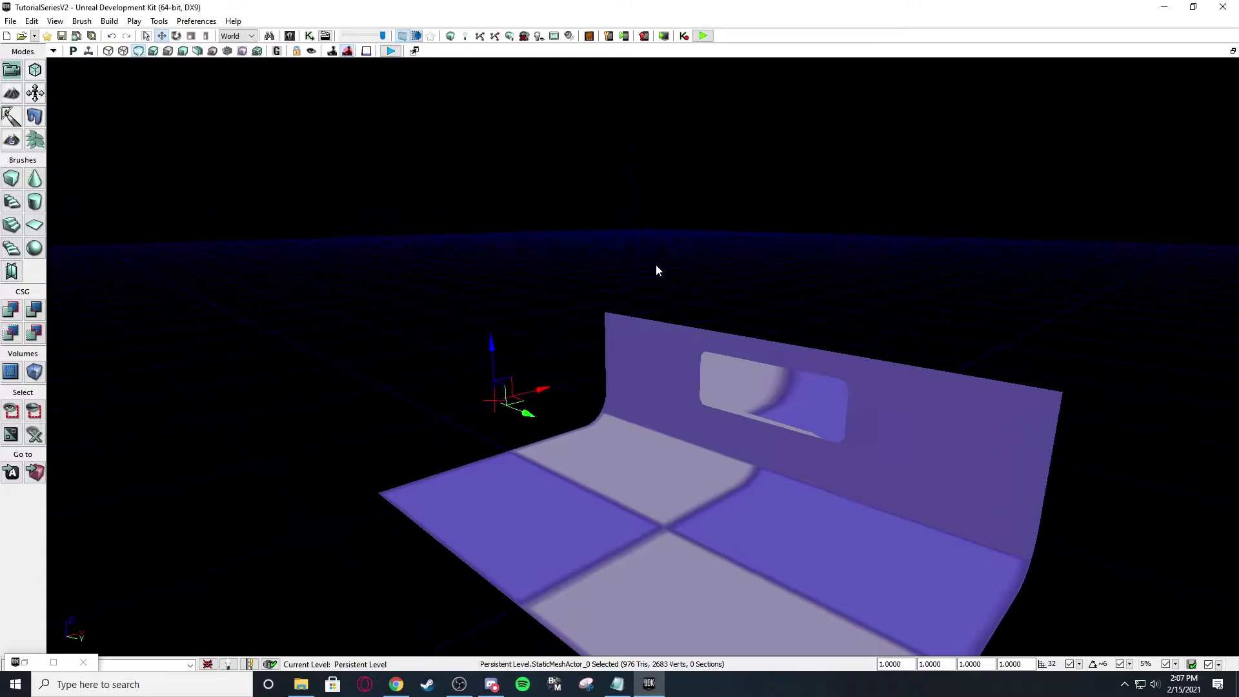
left_click(692, 273)
right_click_drag(691, 273, 735, 332)
left_click_drag(734, 338, 664, 331)
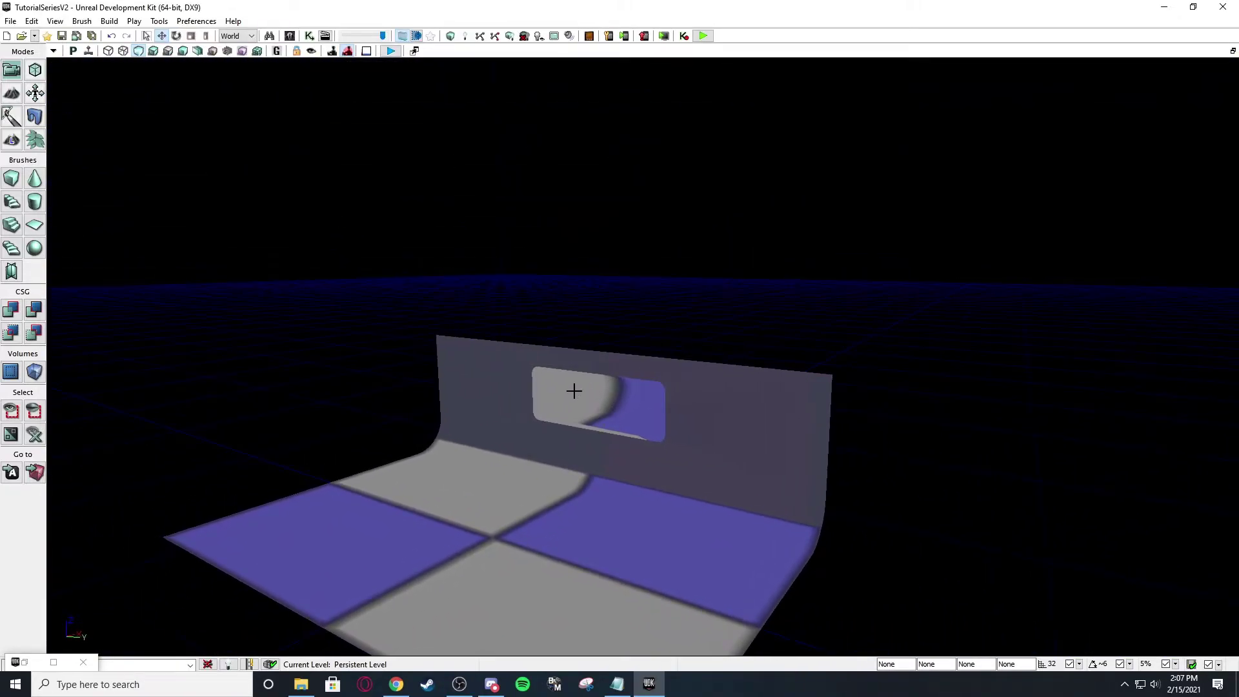
right_click_drag(575, 391, 582, 332)
left_click(596, 301)
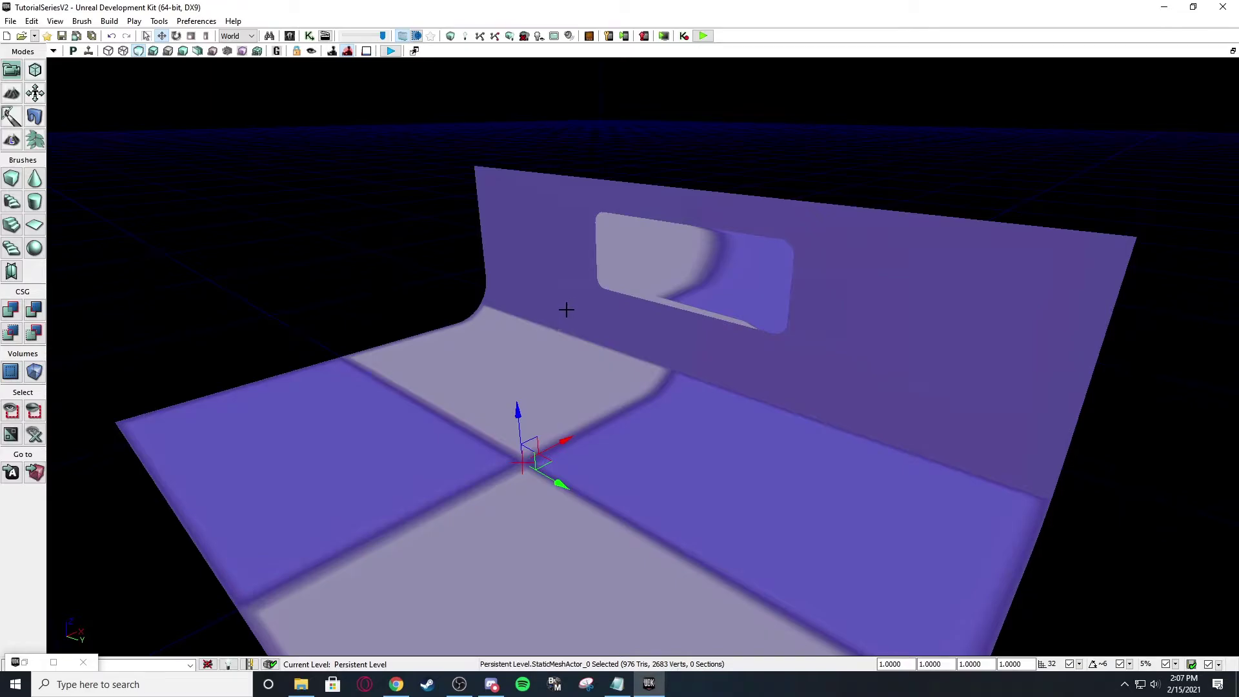
right_click_drag(566, 310, 572, 261)
left_click(617, 232)
scroll(578, 365, "up", 4)
right_click_drag(579, 365, 570, 338)
scroll(568, 342, "up", 4)
left_click(569, 340)
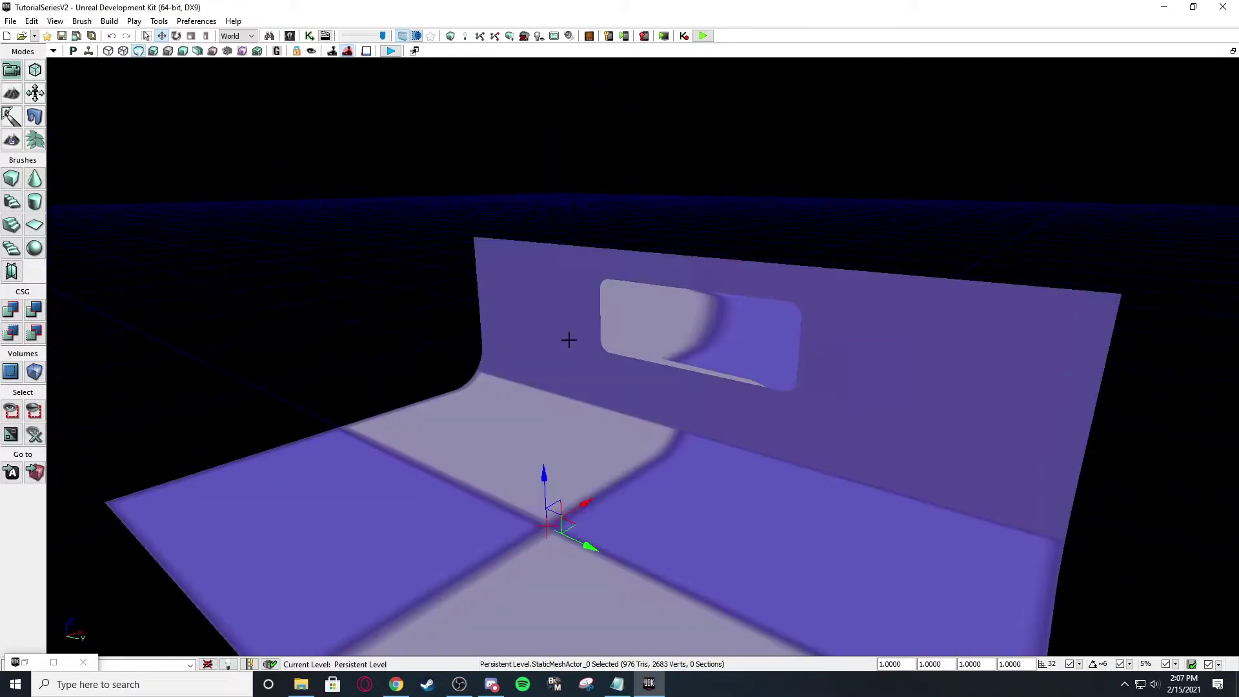
right_click_drag(537, 359, 543, 355)
- Review the field mesh's actor properties and its available actor commands, then deselect it
double_click(544, 342)
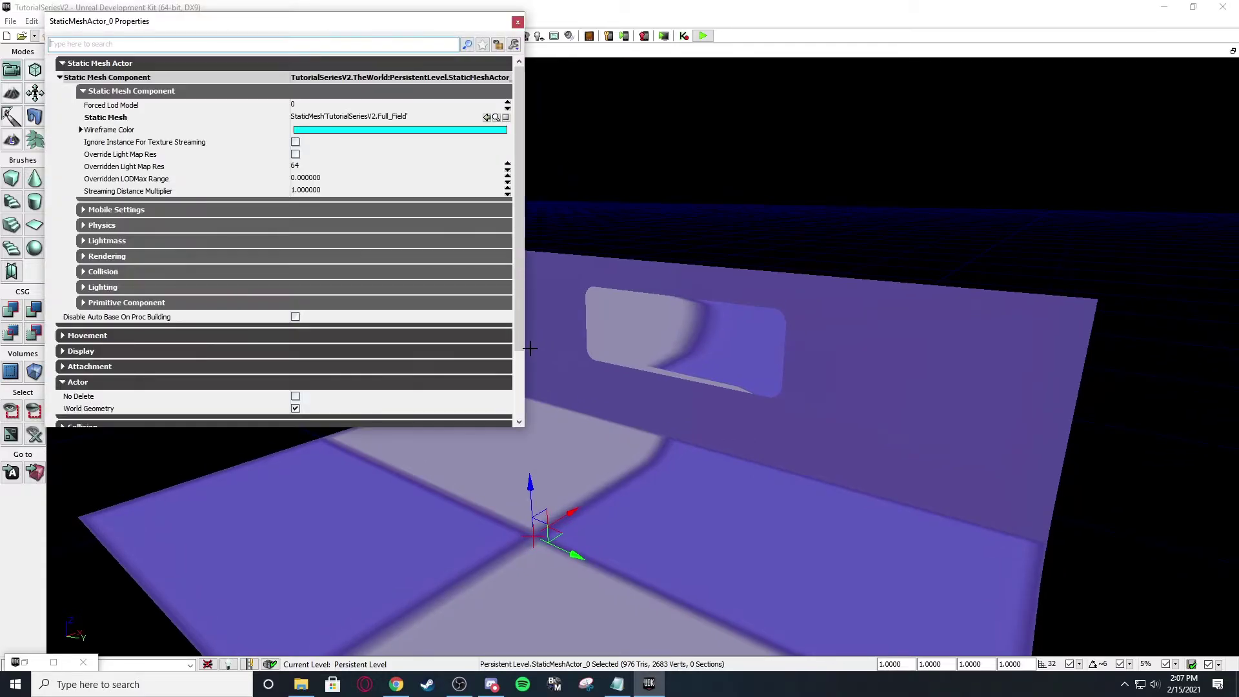
left_click(517, 22)
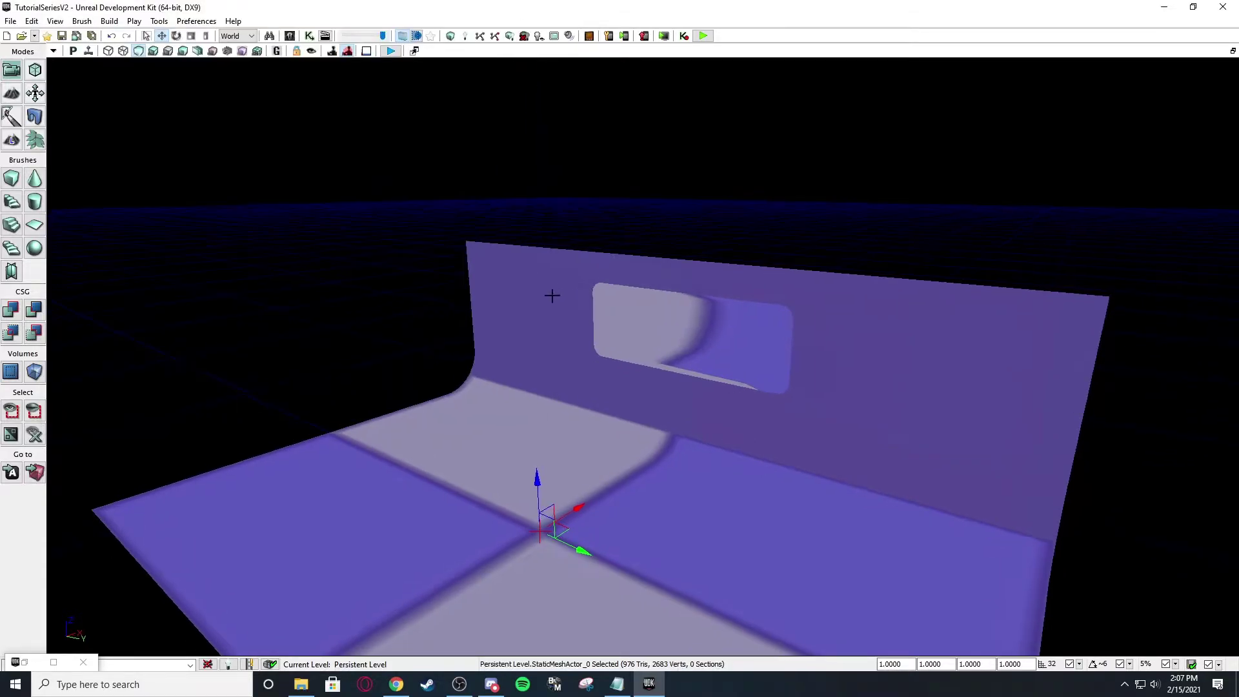
right_click(558, 291)
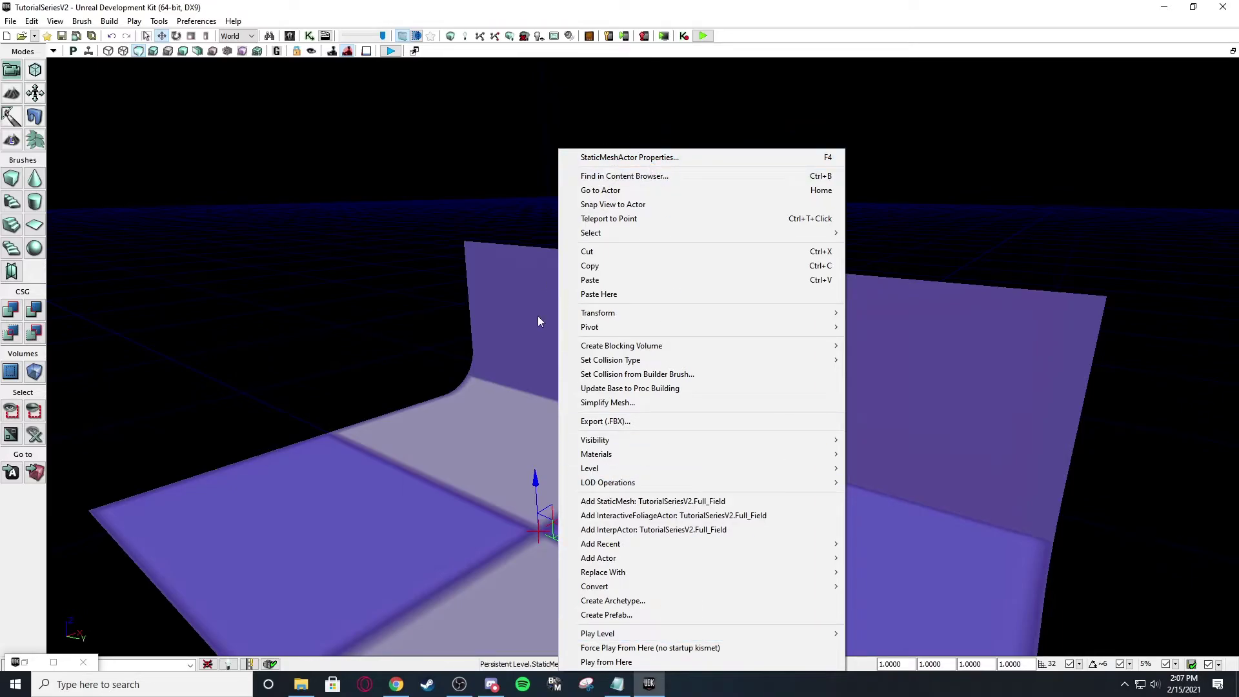
left_click_drag(418, 243, 414, 266)
left_click(415, 266)
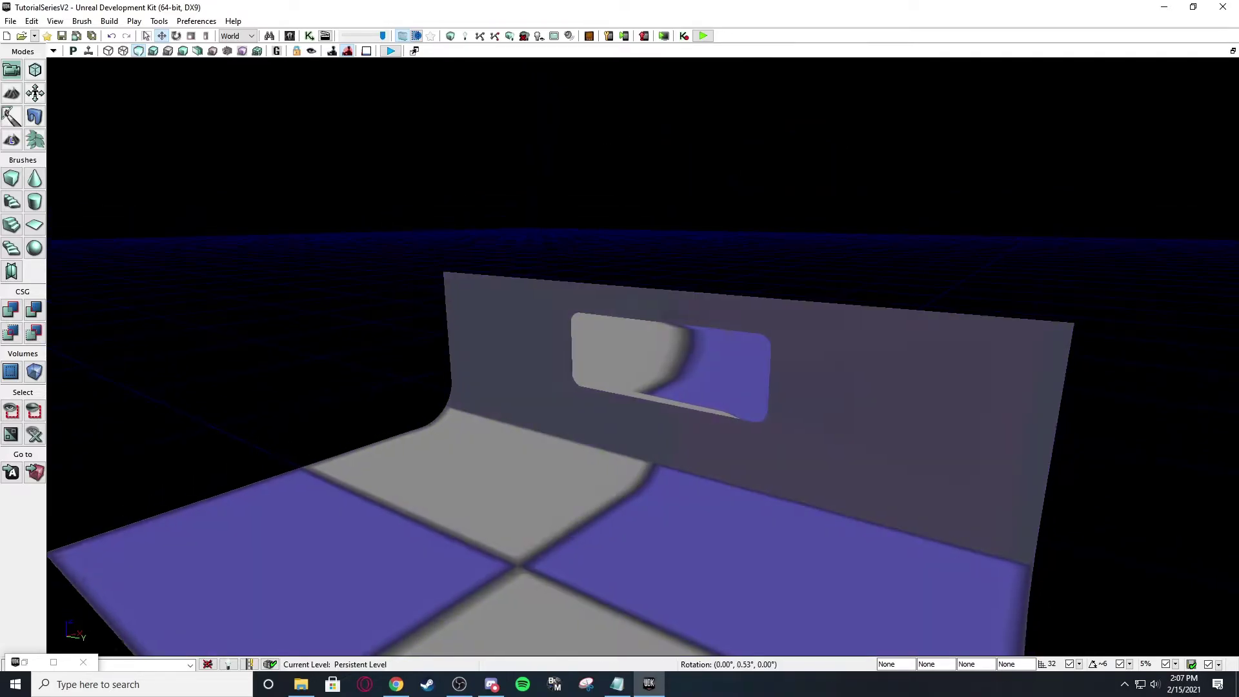
right_click_drag(415, 266, 390, 300)
scroll(405, 266, "down", 4)
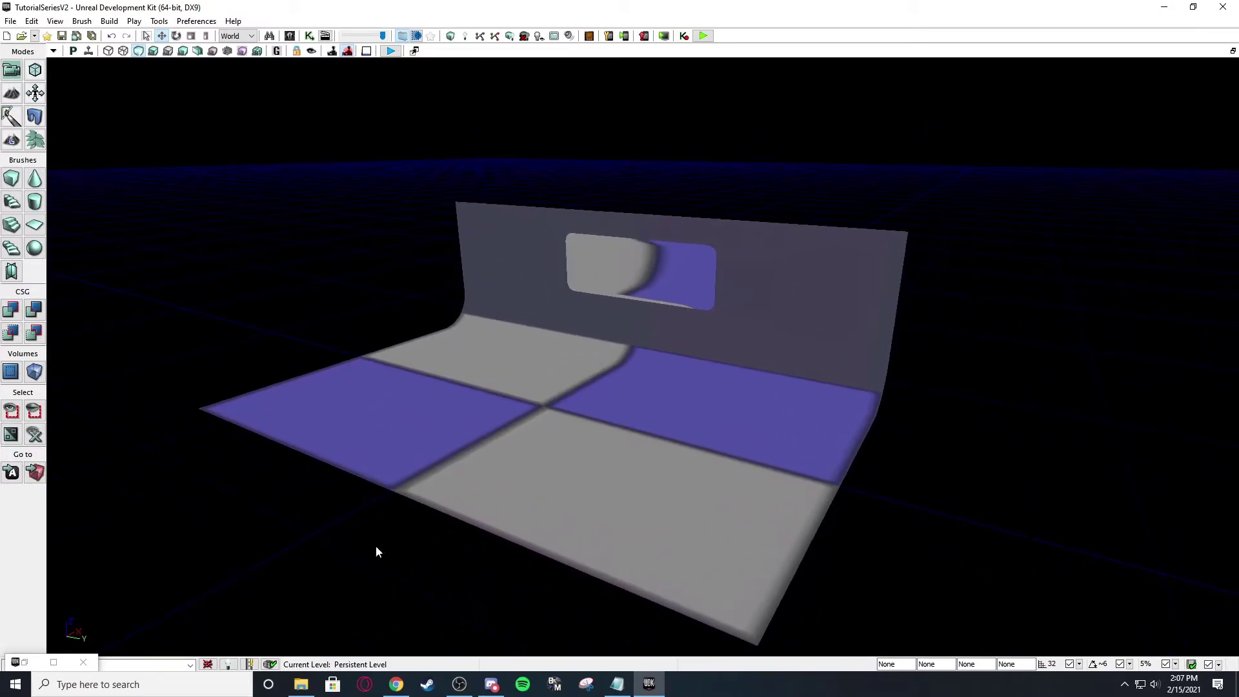
- Switch to Chrome and look through the UDK Viewport Toolbar documentation for viewport types, view modes and hotkeys
left_click(397, 684)
left_click(258, 8)
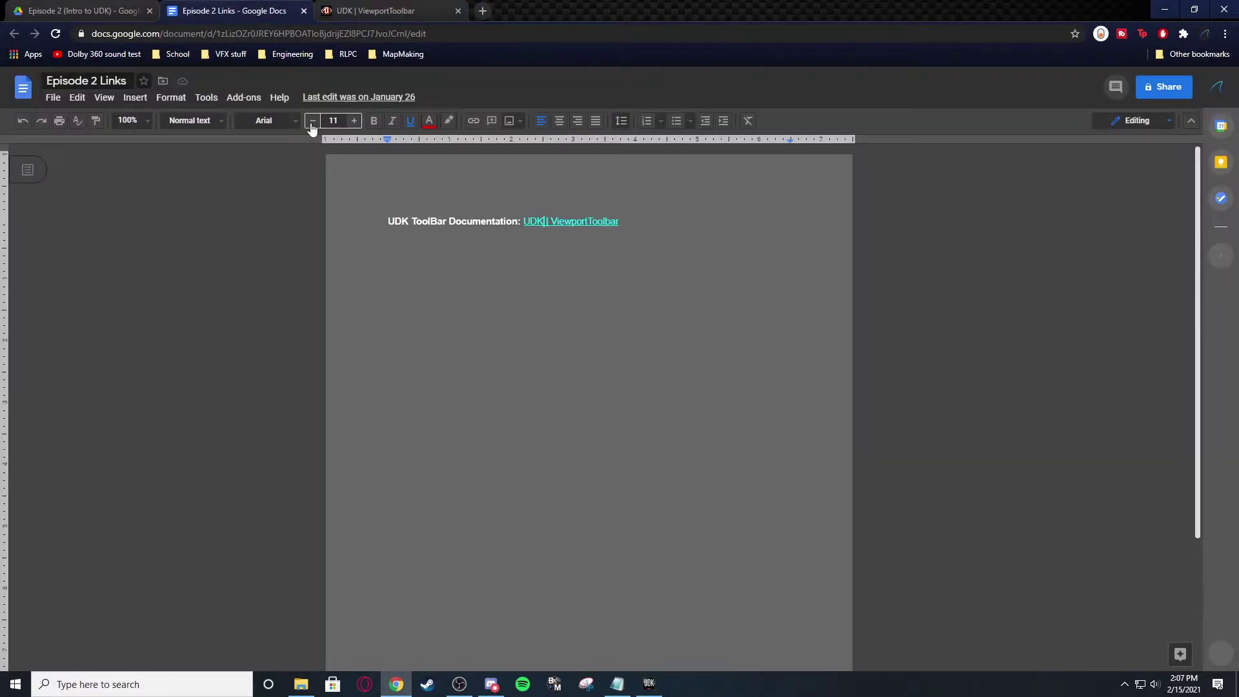
left_click(110, 9)
left_click(390, 9)
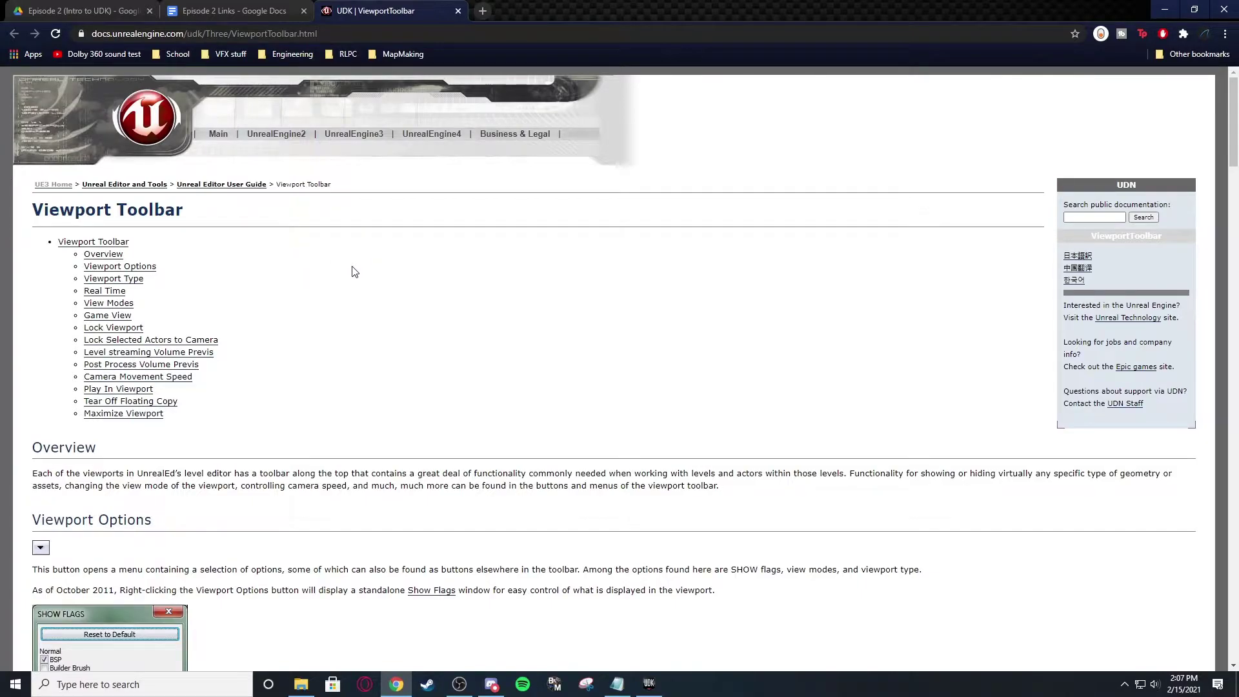
scroll(349, 258, "down", 15)
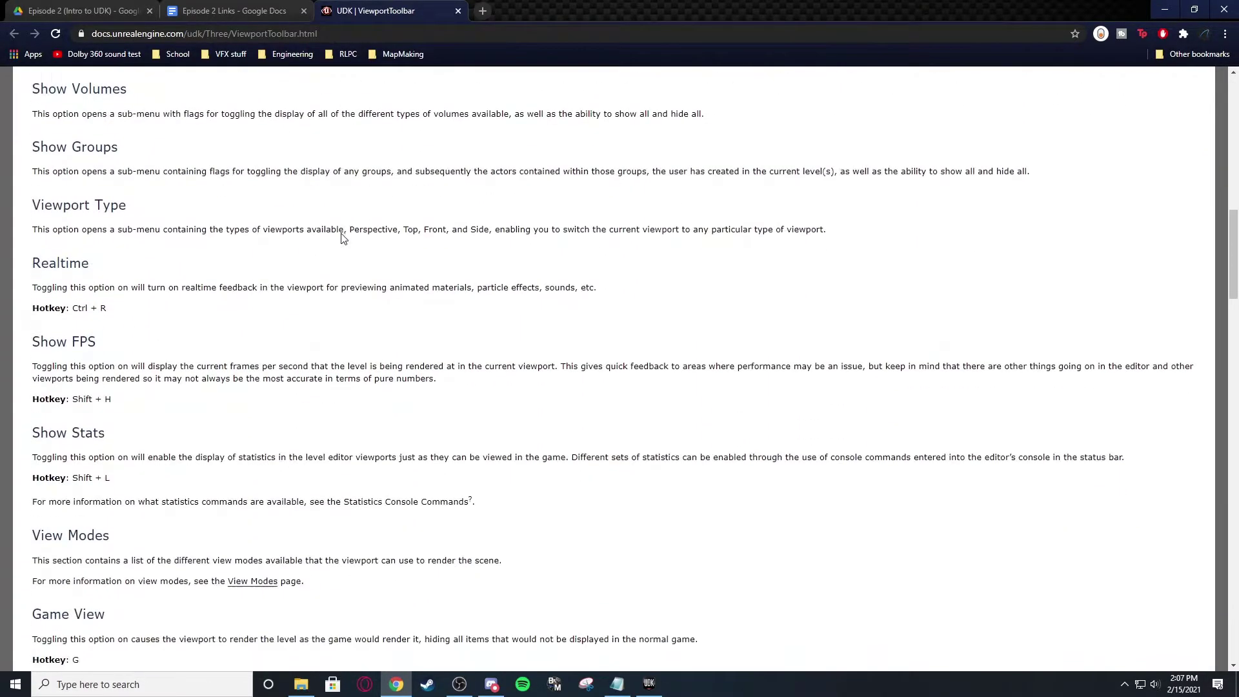
scroll(342, 245, "down", 12)
scroll(323, 284, "up", 7)
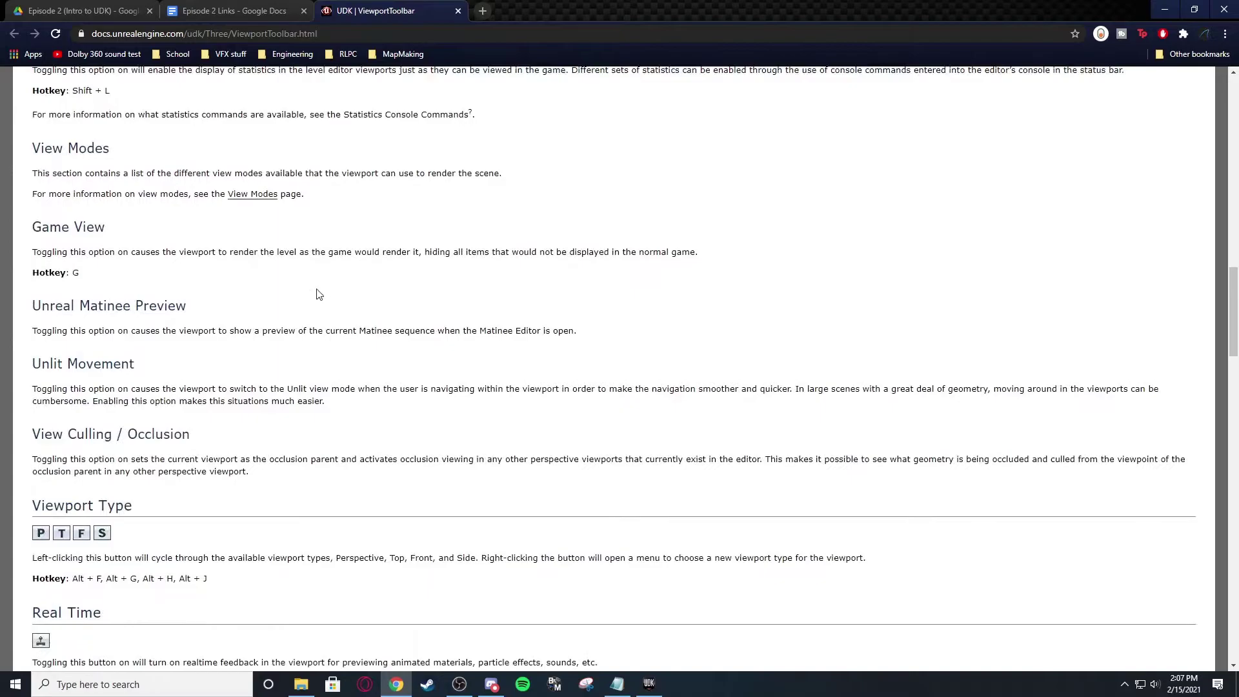
scroll(155, 309, "down", 3)
scroll(145, 309, "down", 3)
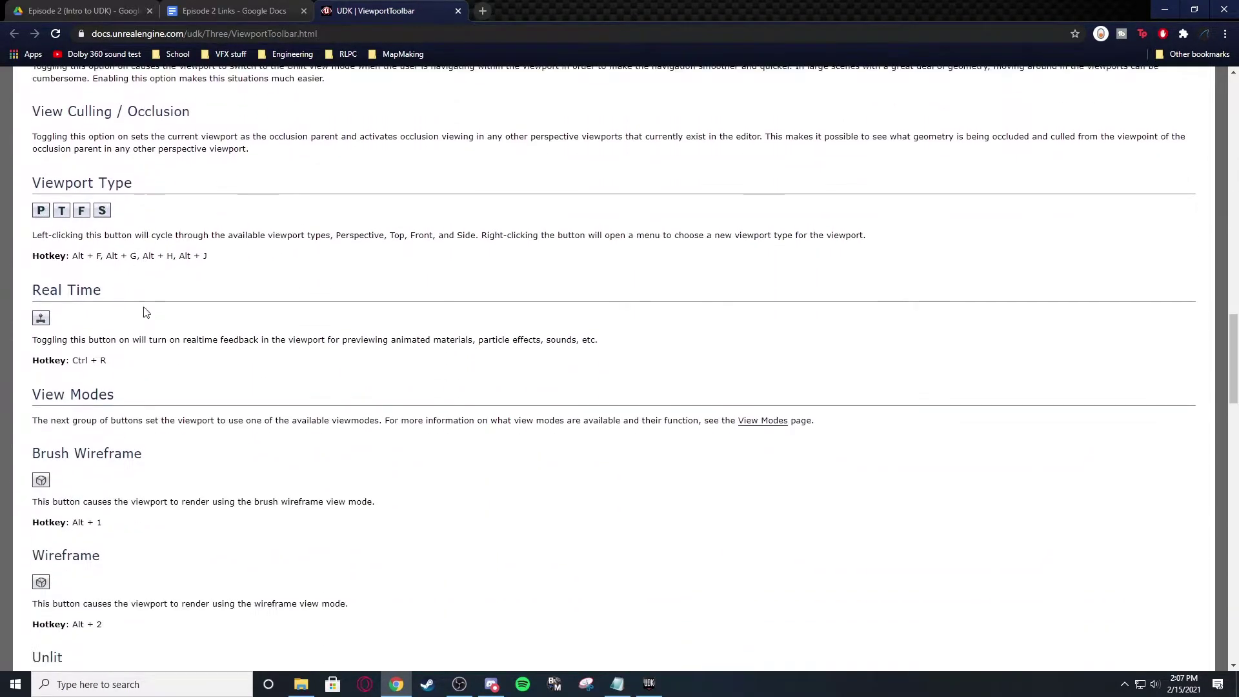
scroll(104, 284, "down", 20)
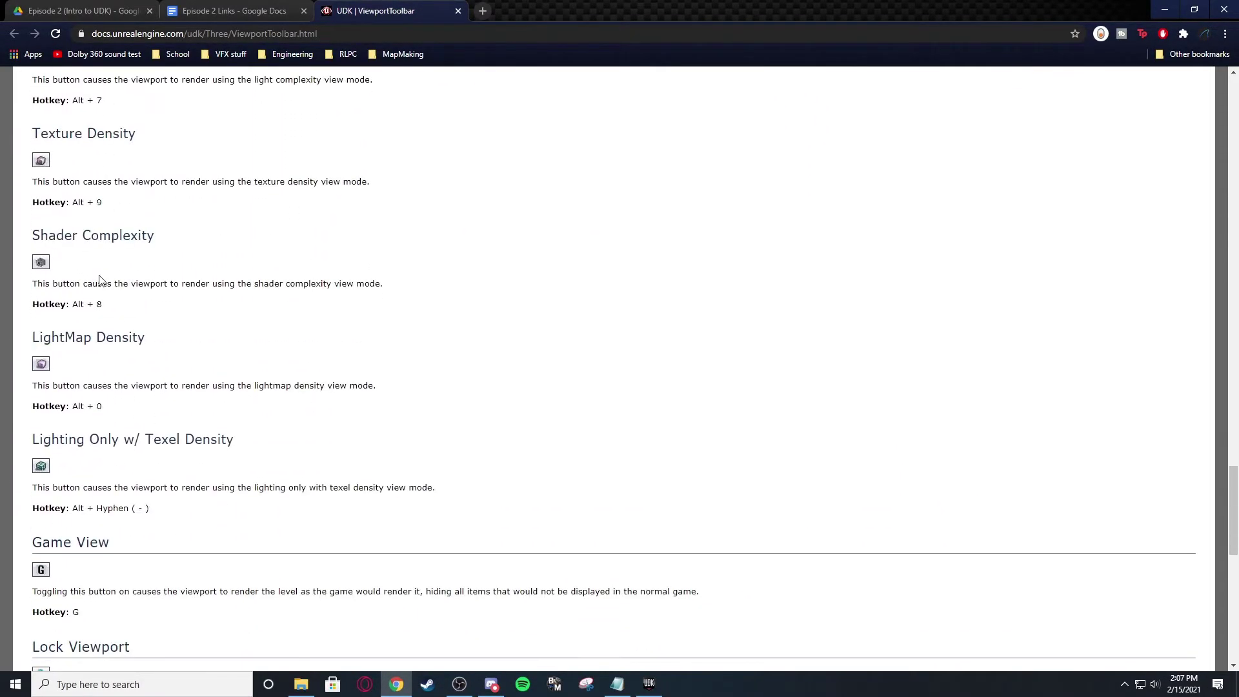
scroll(199, 443, "up", 10)
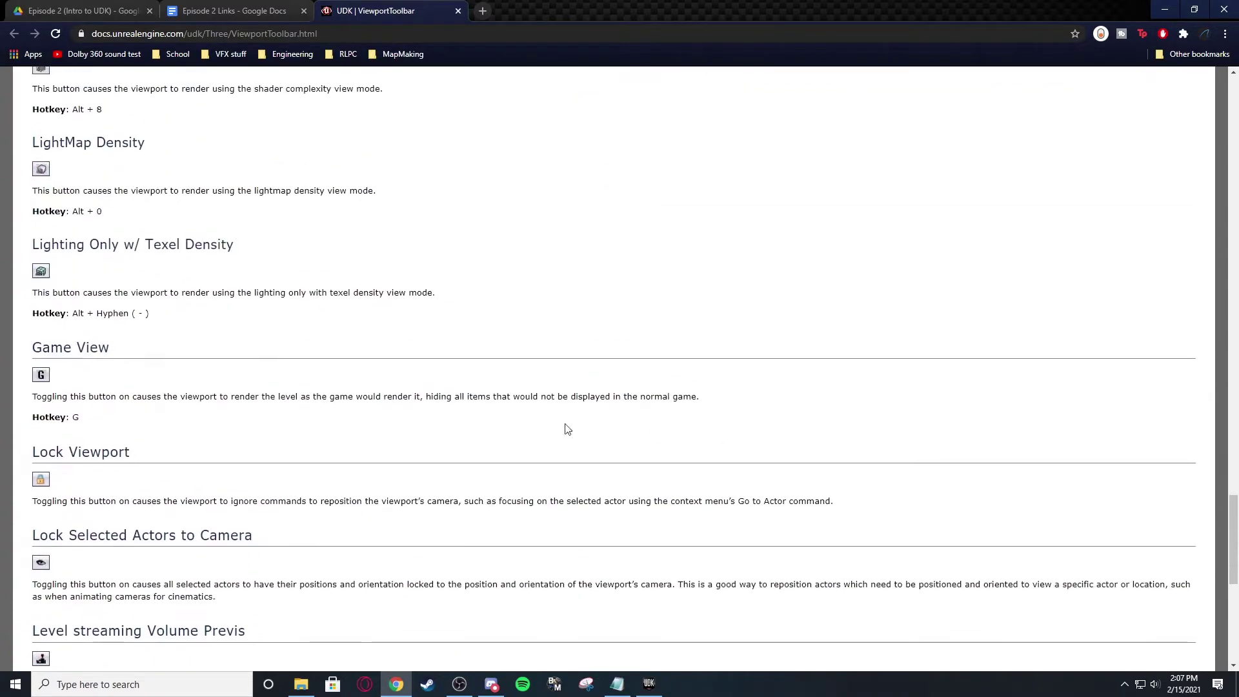
- Go back to the beginning of the Viewport Toolbar page and switch back to UDK
scroll(949, 424, "up", 20)
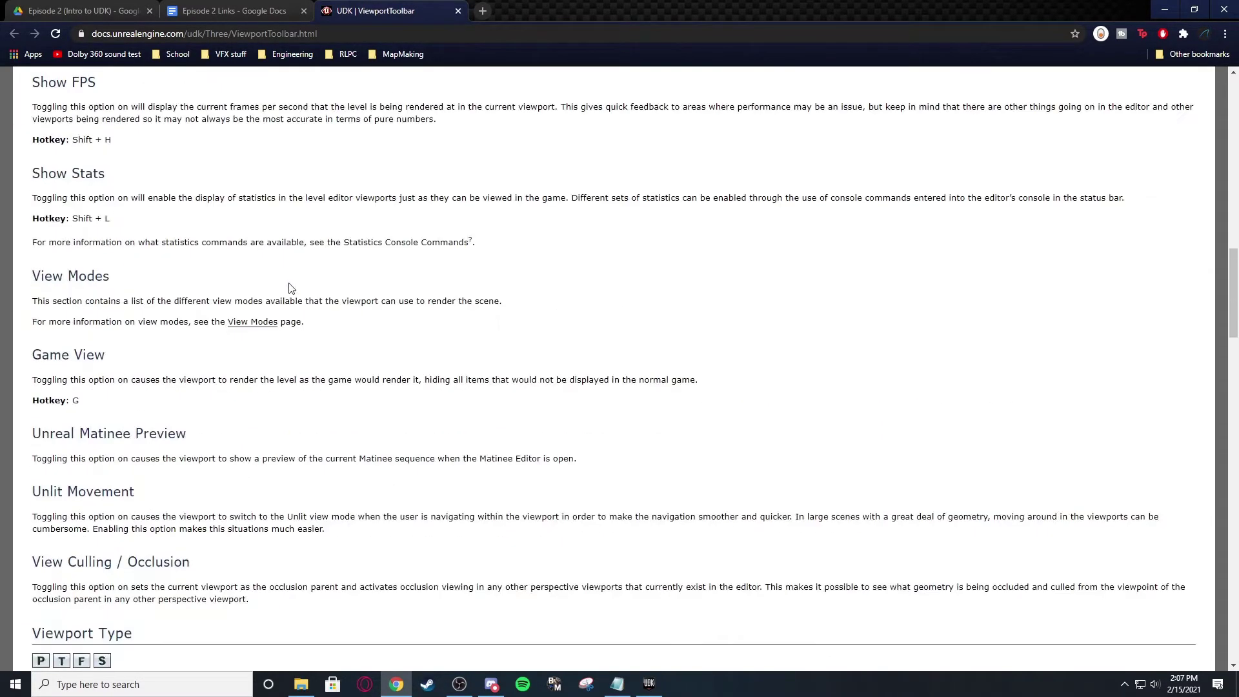
scroll(280, 305, "up", 15)
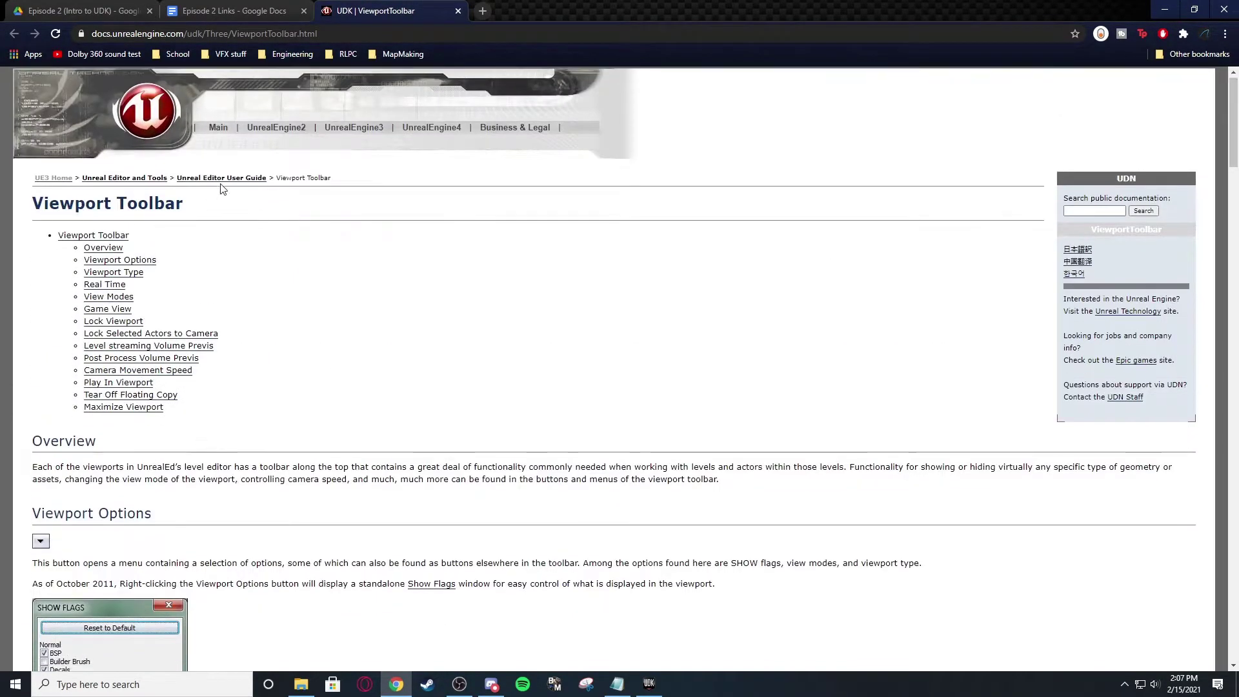
left_click(258, 5)
left_click(378, 11)
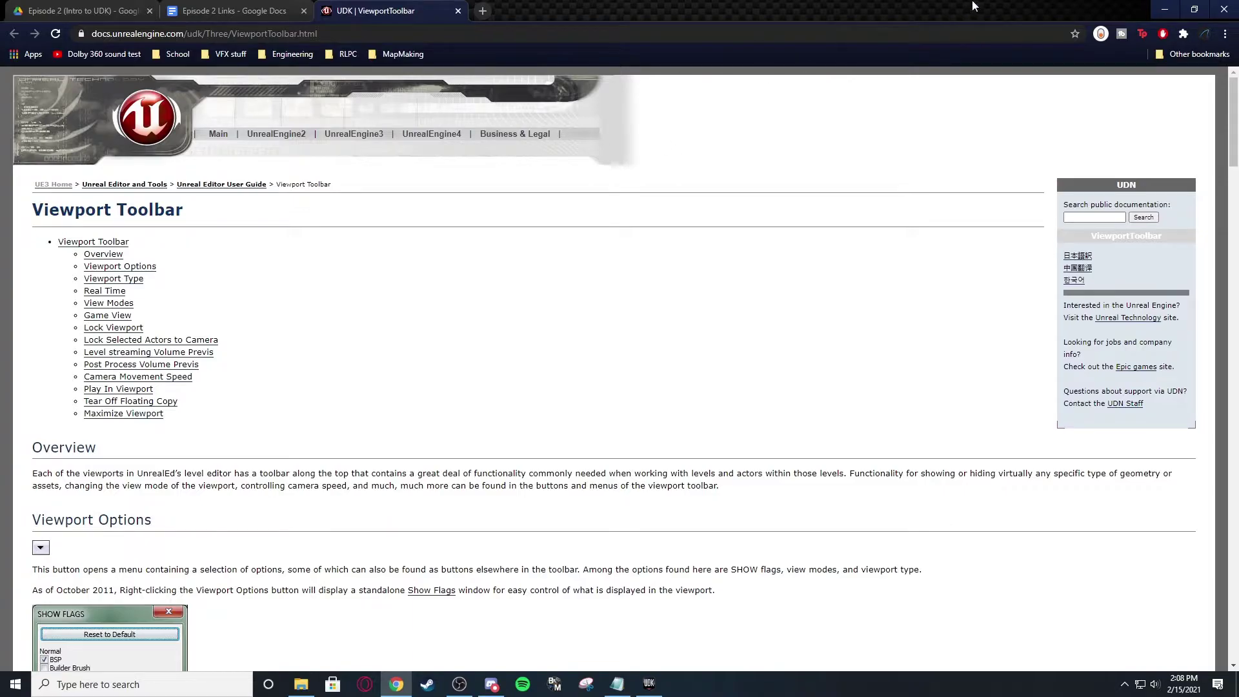
left_click(1166, 8)
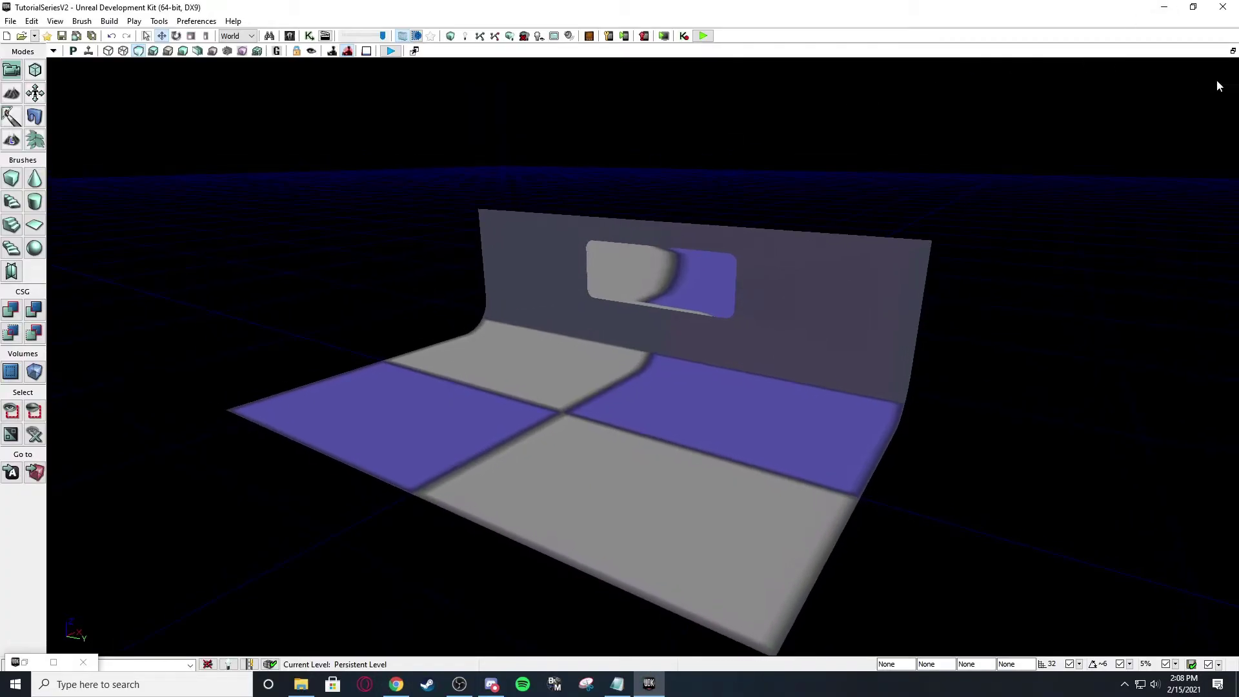
- Restore the four-viewport layout and fit the whole field mesh in the Side, Front and Top views
left_click(1233, 50)
left_click(627, 218)
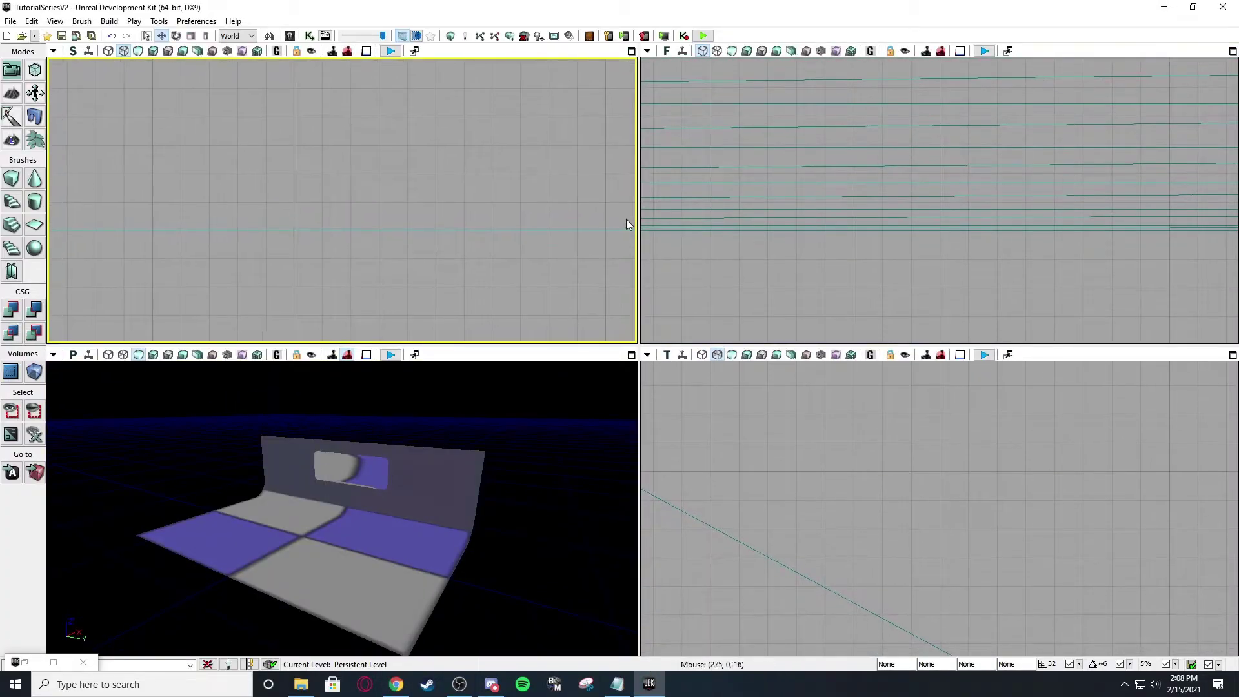
left_click(817, 244)
scroll(808, 251, "down", 10)
mouse_move(385, 435)
right_mouse_down()
mouse_move(364, 459)
mouse_move(386, 435)
right_mouse_up()
left_click(866, 274)
scroll(832, 245, "down", 8)
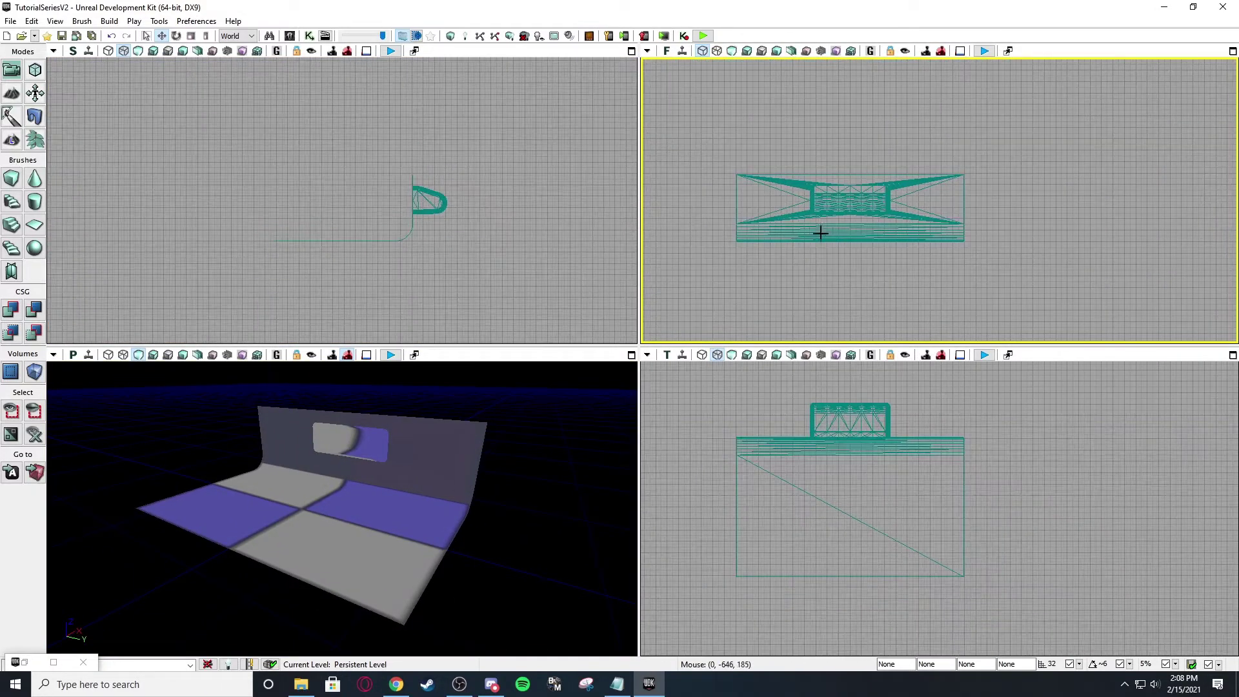
- Select the field mesh to compare its position across all viewports, deselect it, and inspect its wireframe up close and from afar
scroll(807, 216, "up", 4)
left_click(834, 126)
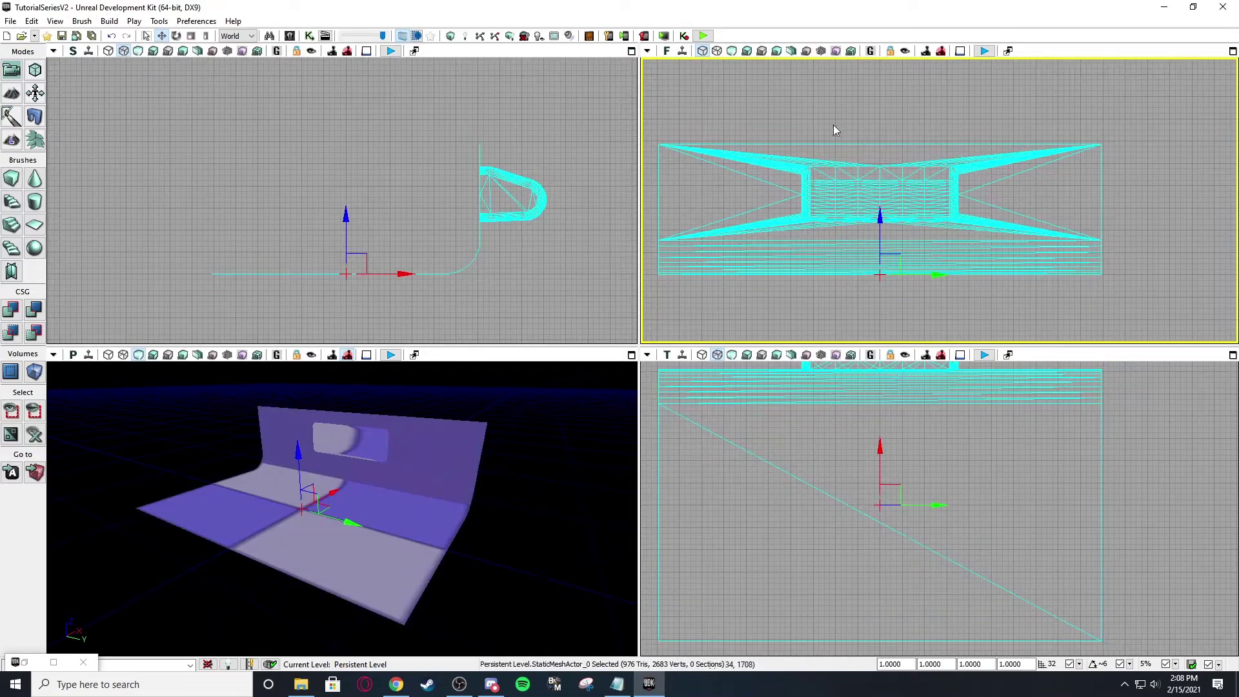
left_click(537, 245)
left_click(747, 435)
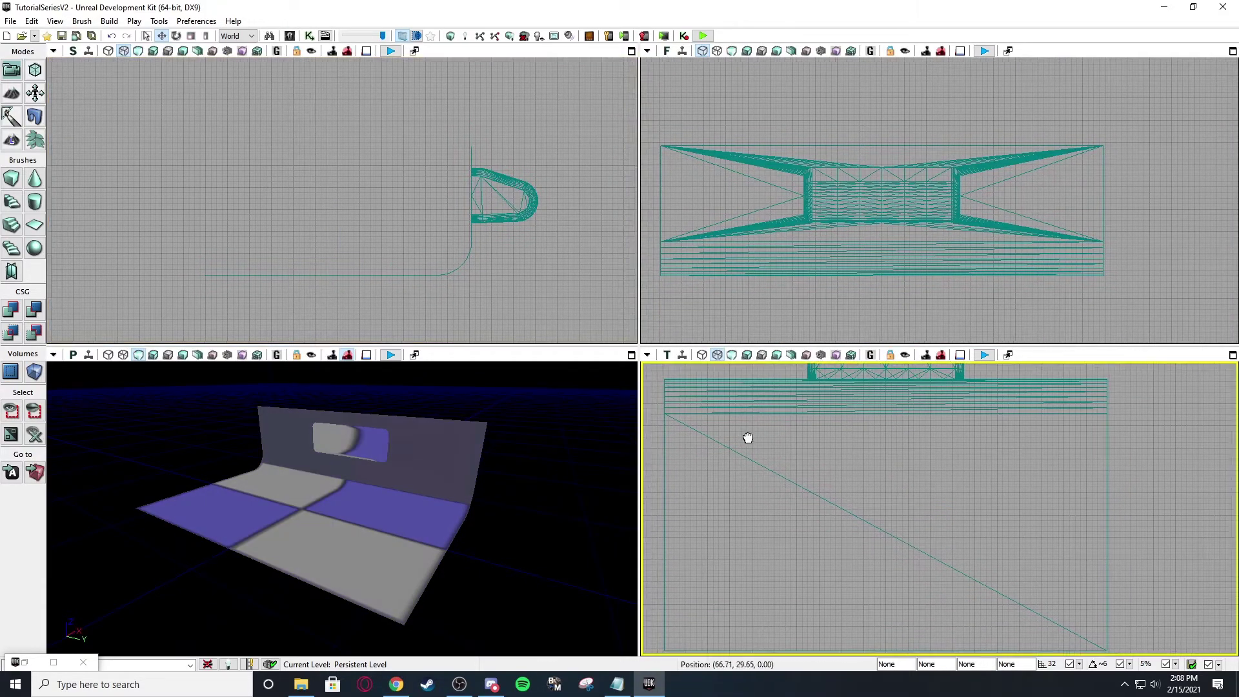
scroll(858, 501, "down", 3)
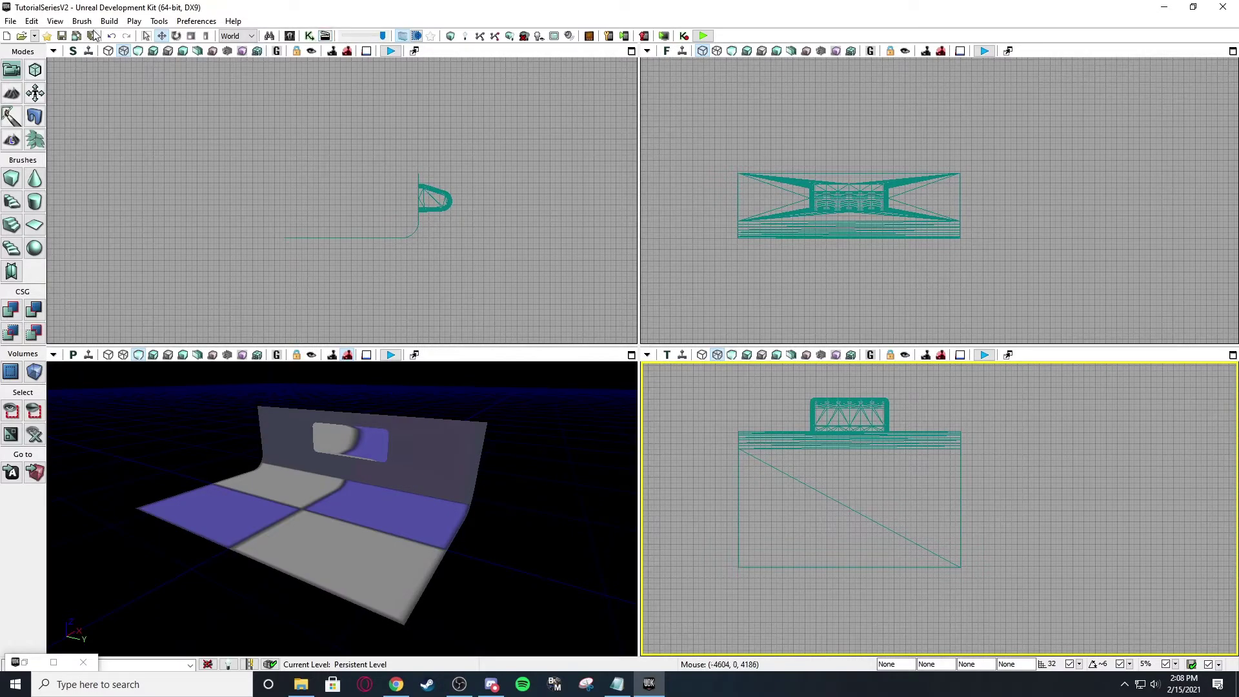
scroll(327, 220, "up", 5)
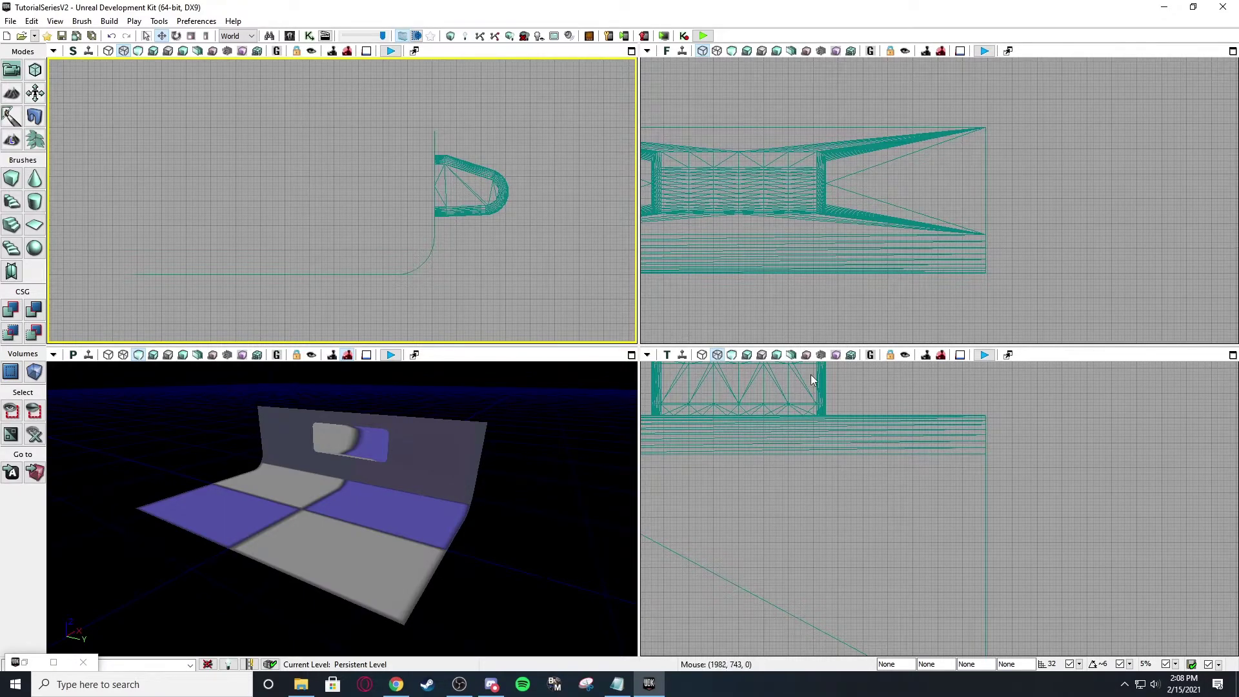
scroll(811, 378, "down", 6)
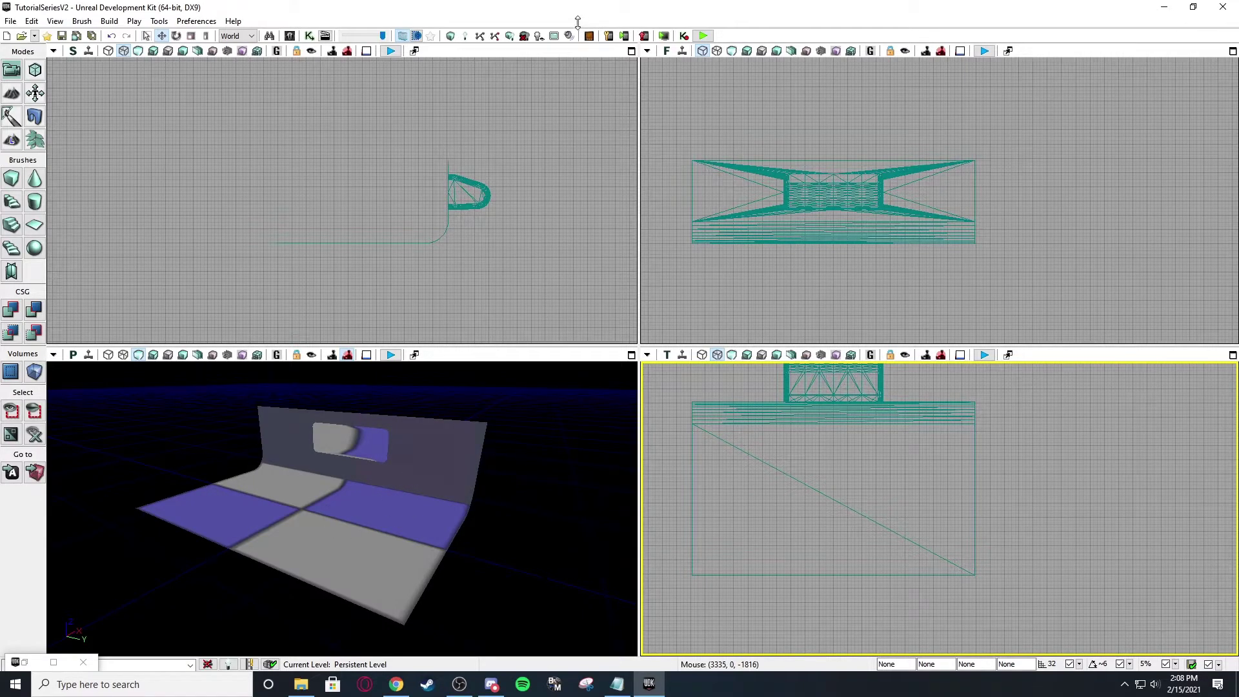
- Collapse the upper two viewports to enlarge the lower pair, and cycle the Top viewport through Front to Side
left_click_drag(578, 23, 579, 7)
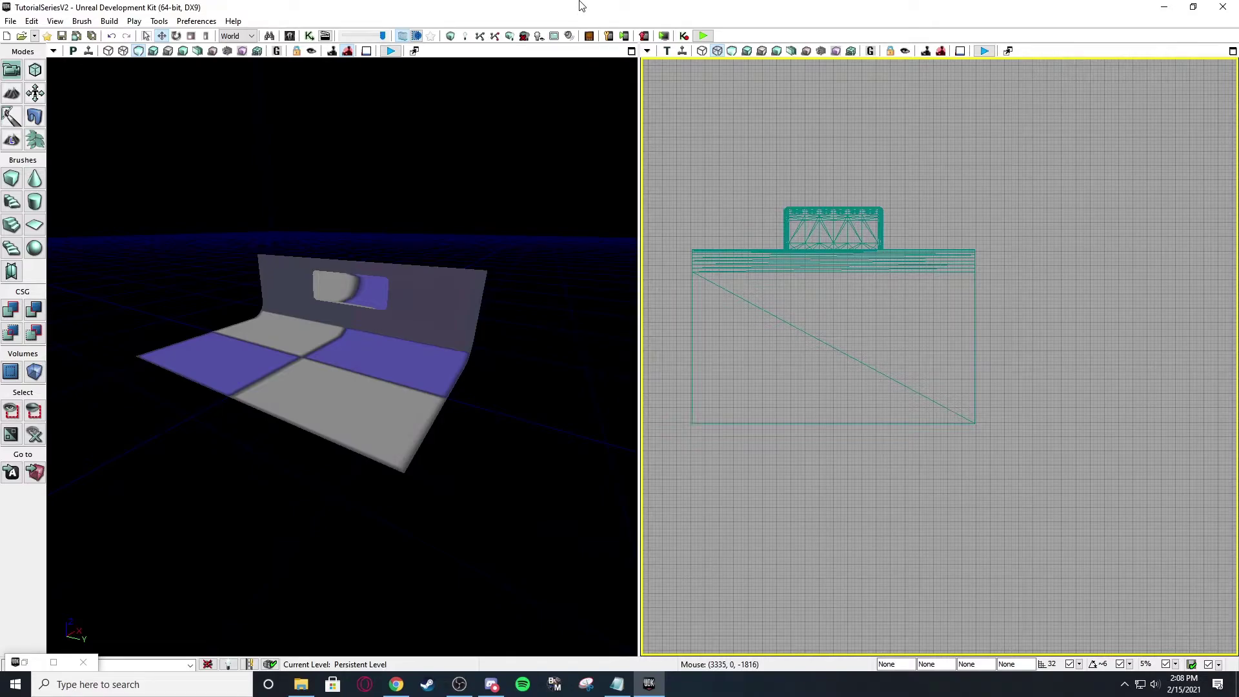
left_click(669, 51)
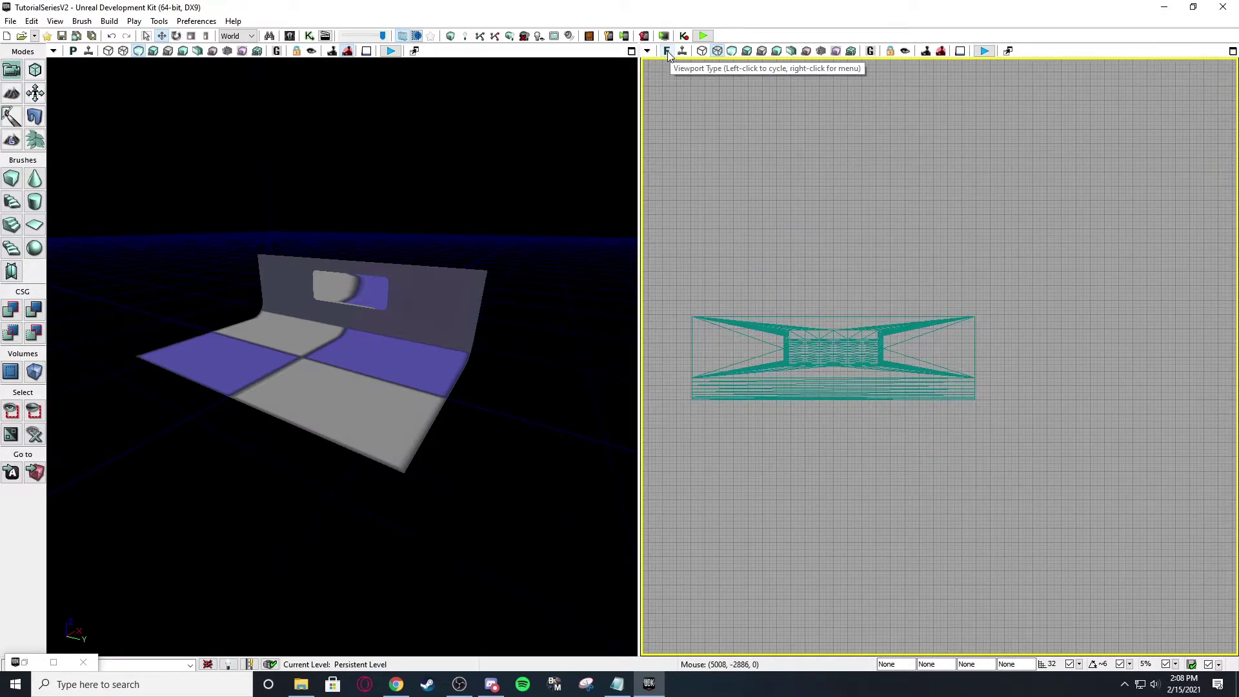
left_click(667, 51)
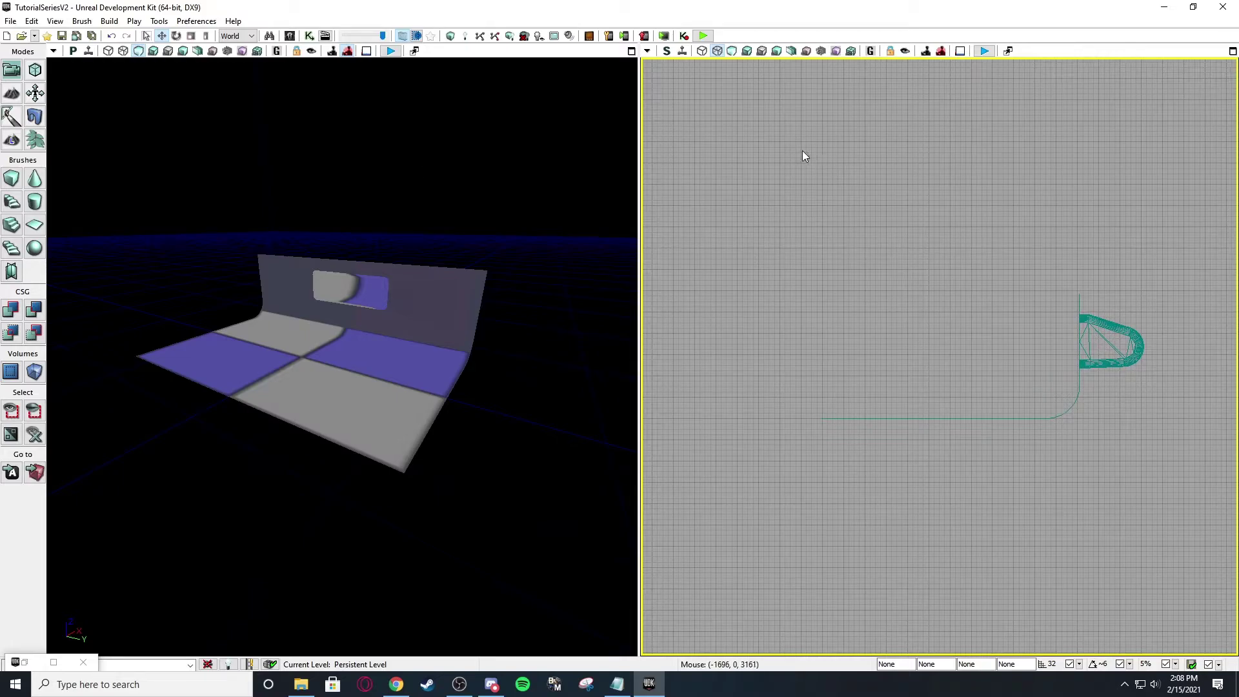
- Maximize the perspective viewport, return to four viewports to center the mesh in the Front view, and maximize the perspective again
left_click(631, 51)
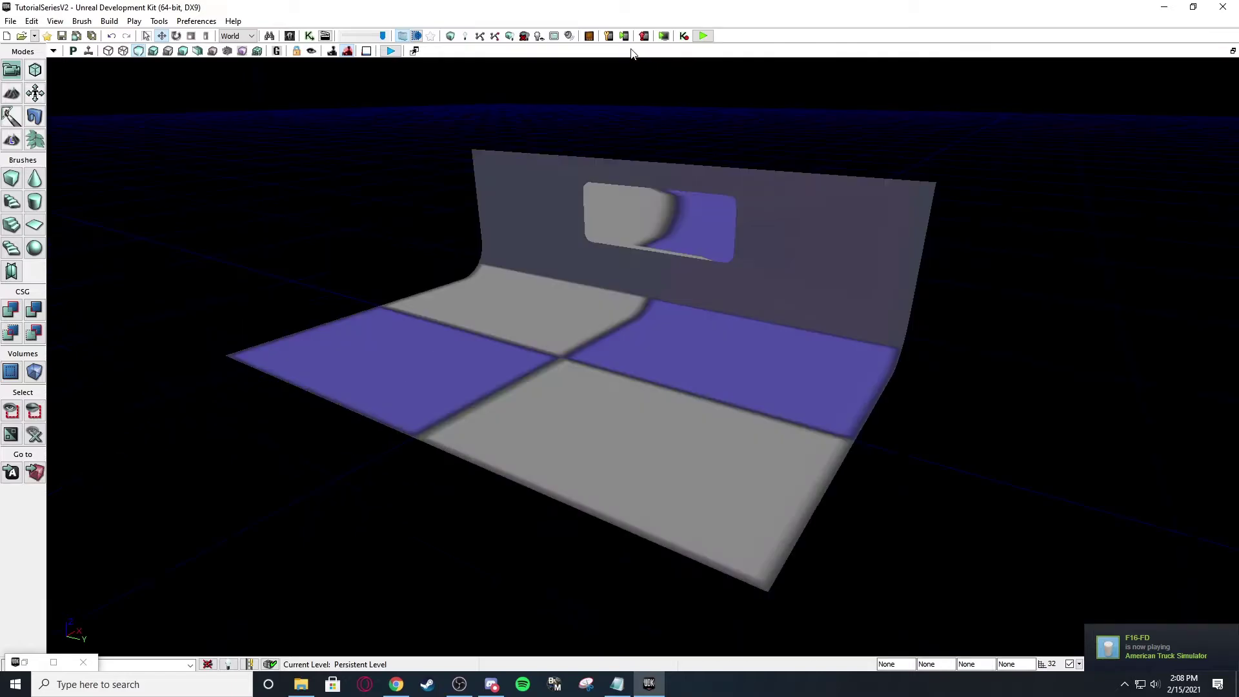
left_click(1232, 51)
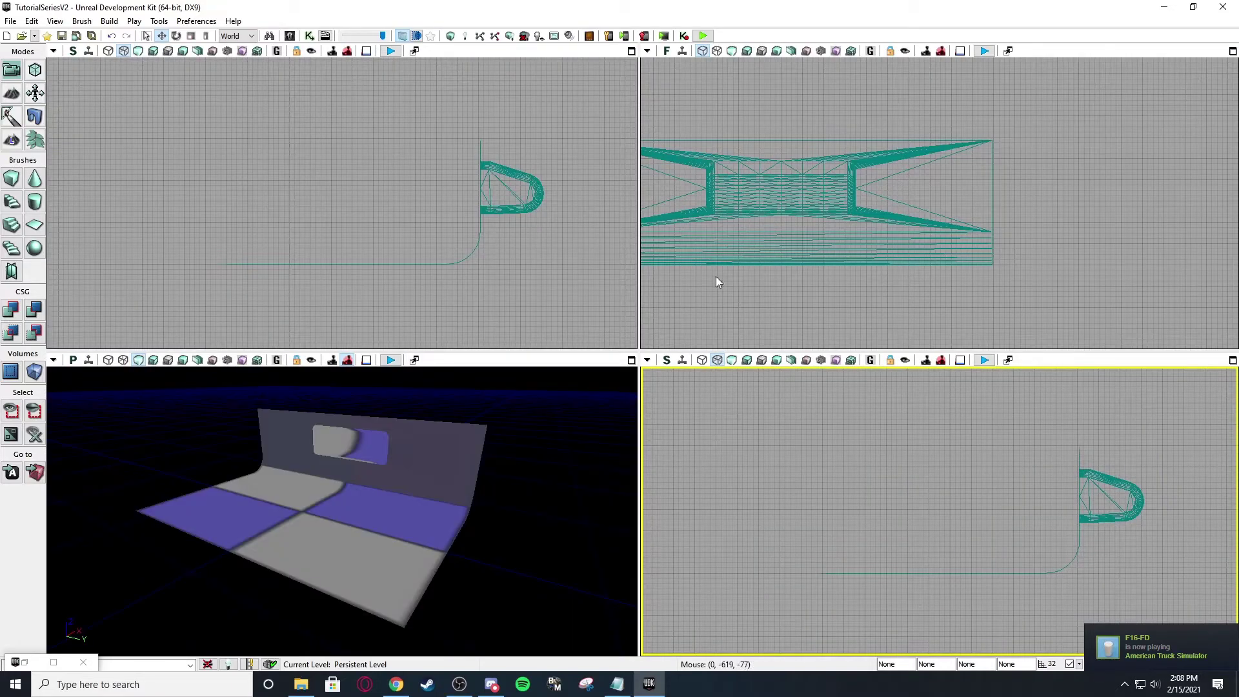
left_click_drag(723, 307, 913, 332)
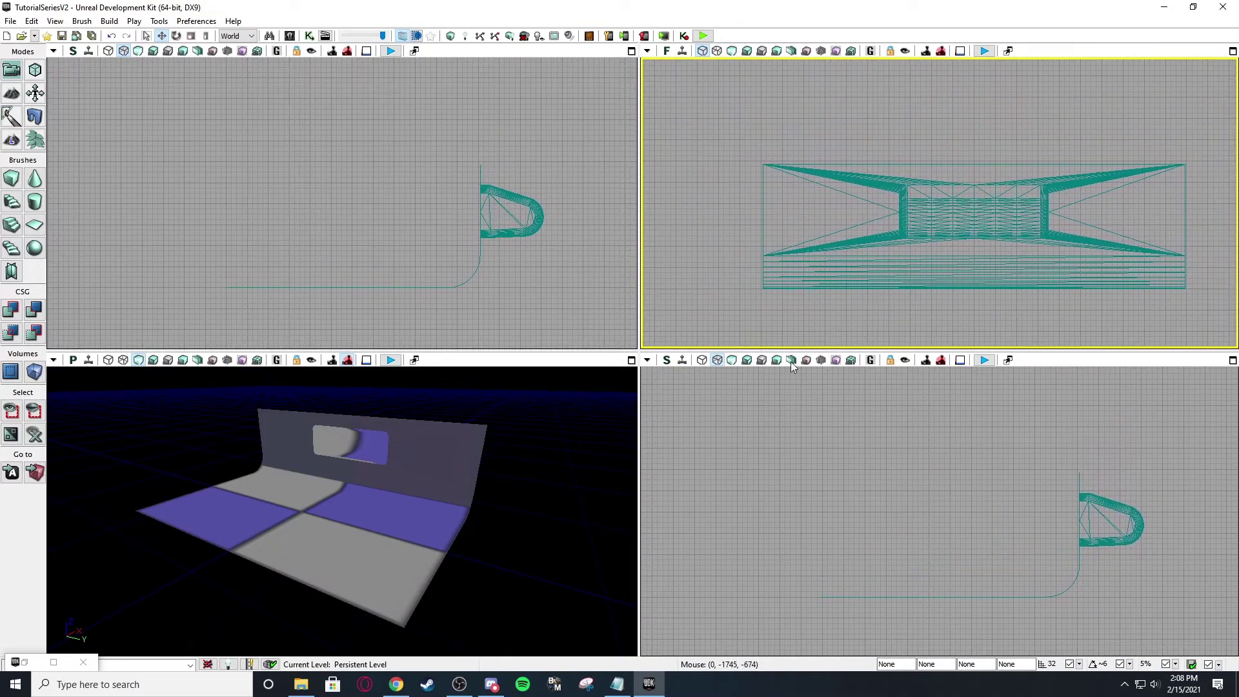
left_click(631, 360)
right_click_drag(621, 405, 623, 387)
scroll(850, 388, "down", 5)
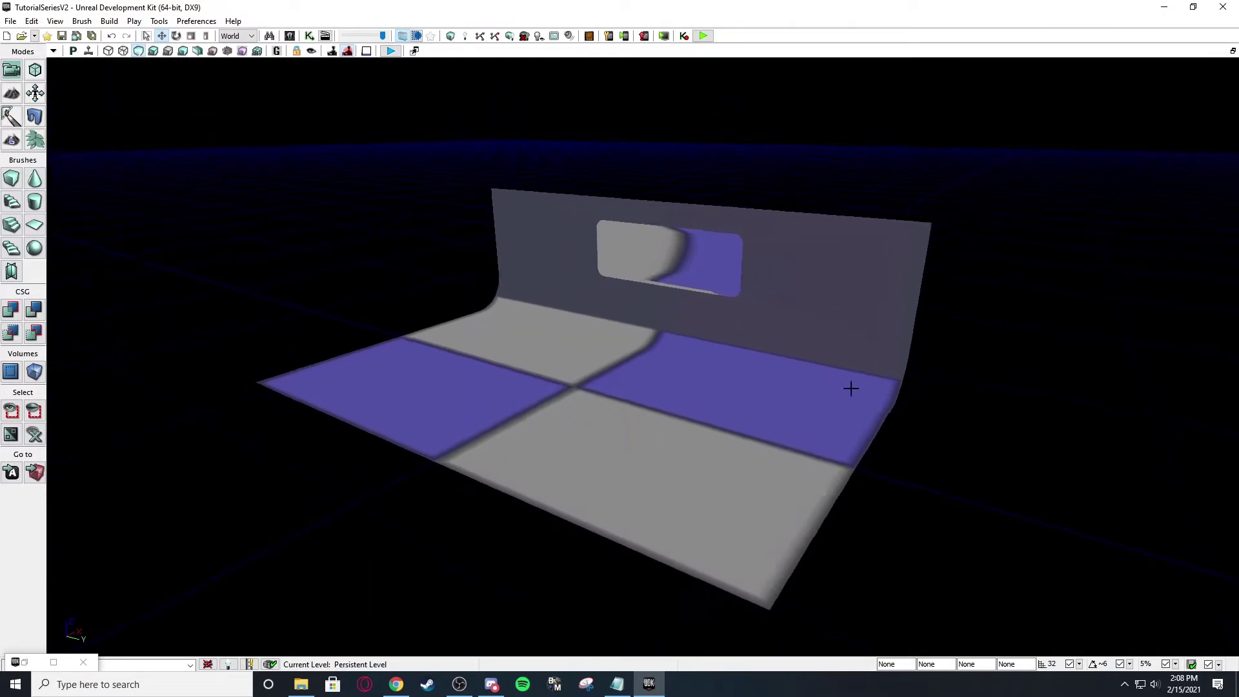
- Return to the four-viewport layout and zoom in on the field mesh in the linked orthographic views
left_click(1233, 51)
left_click(780, 255)
scroll(775, 253, "down", 2)
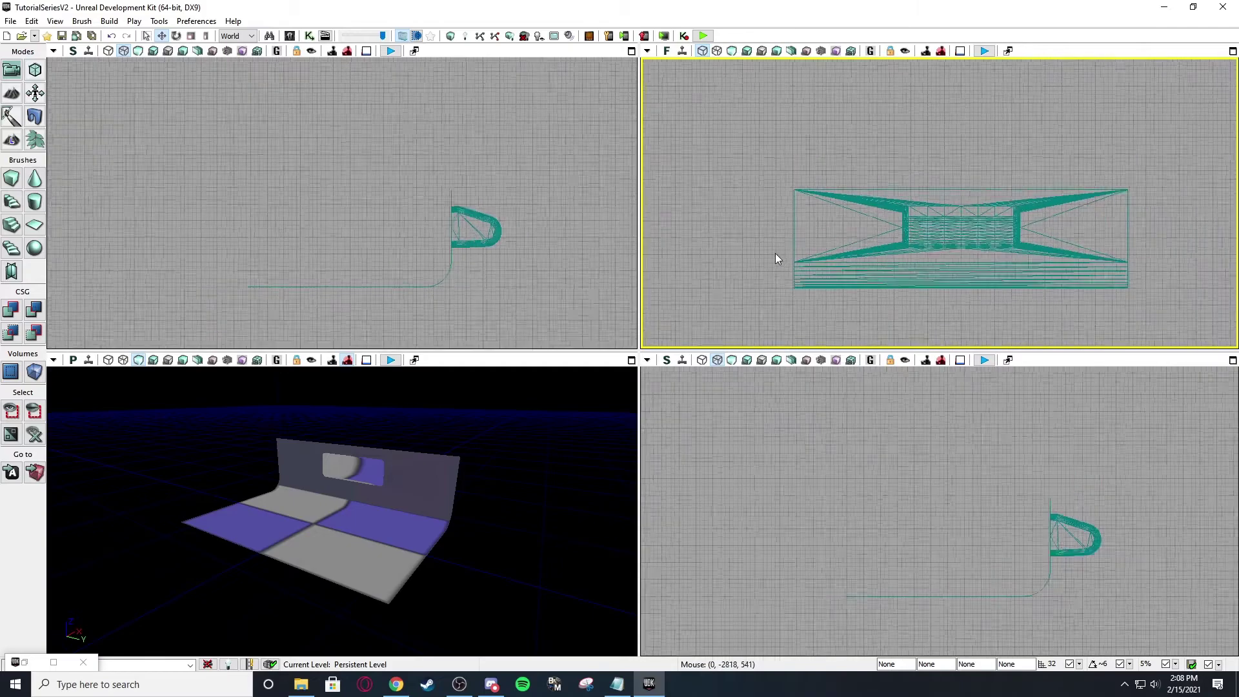
scroll(768, 287, "up", 5)
left_click_drag(713, 271, 728, 235)
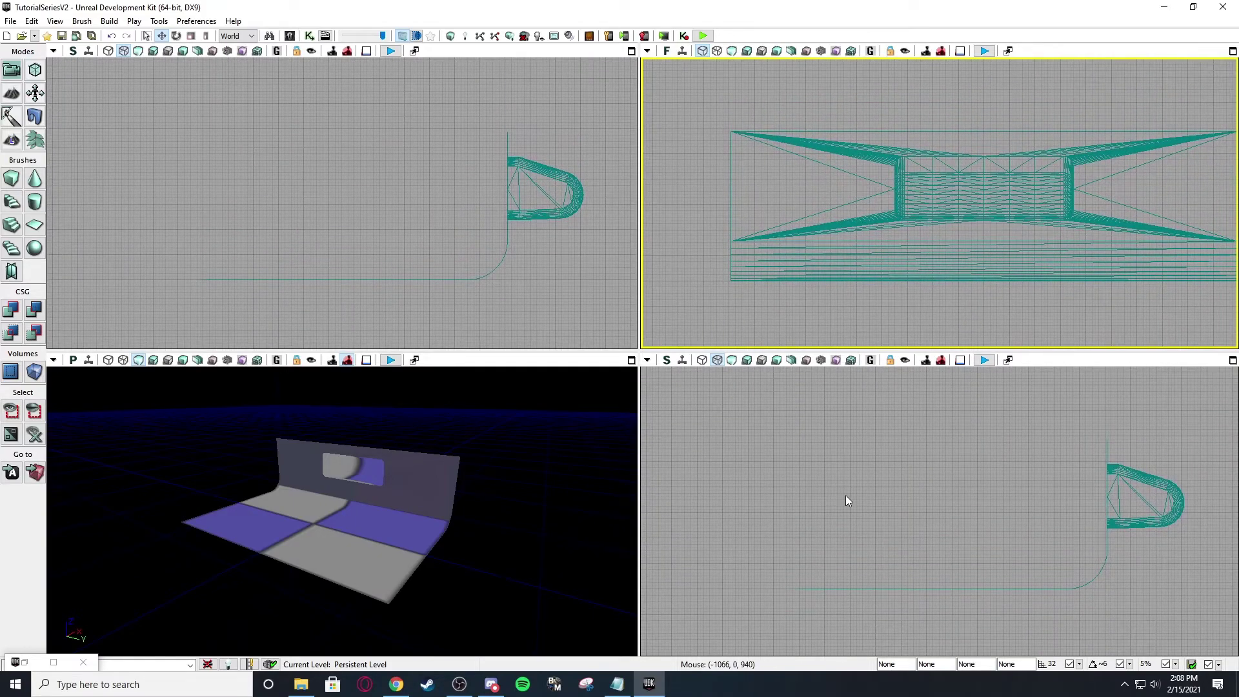
- Recenter the field mesh in the two Side views and maximize the perspective viewport
left_click_drag(852, 519, 840, 515)
left_click_drag(542, 282, 509, 276)
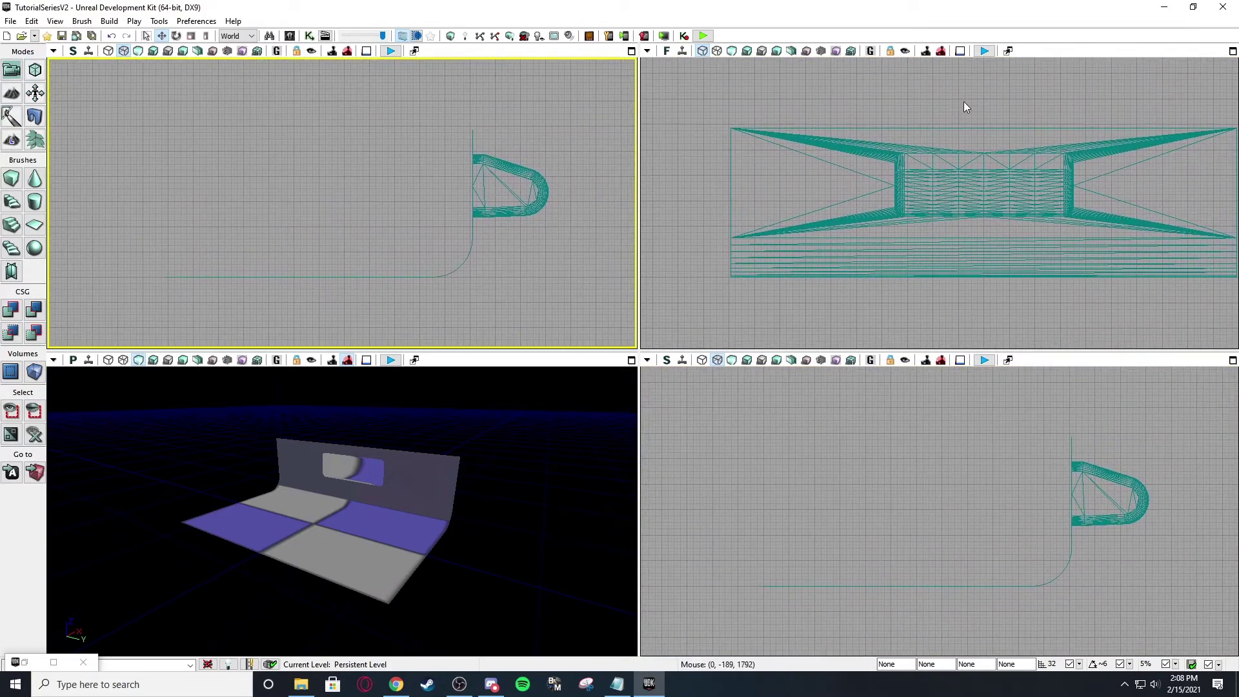
left_click_drag(545, 185, 513, 206)
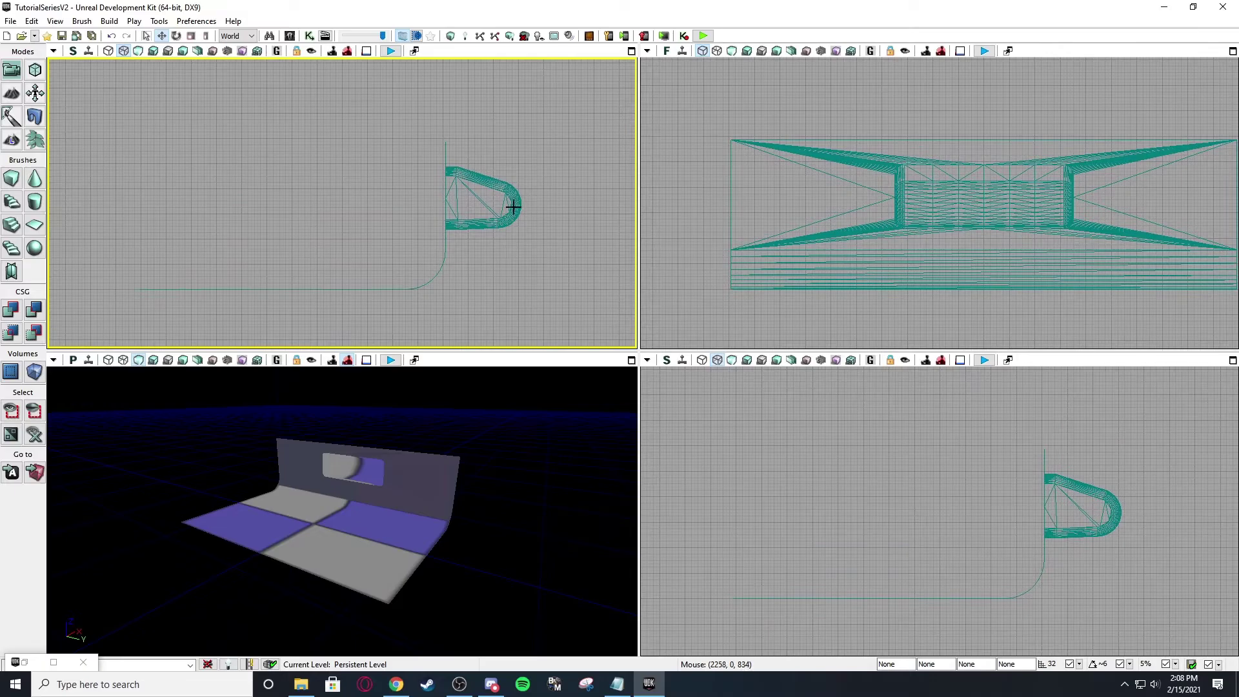
left_click(631, 362)
left_click_drag(625, 365, 628, 401)
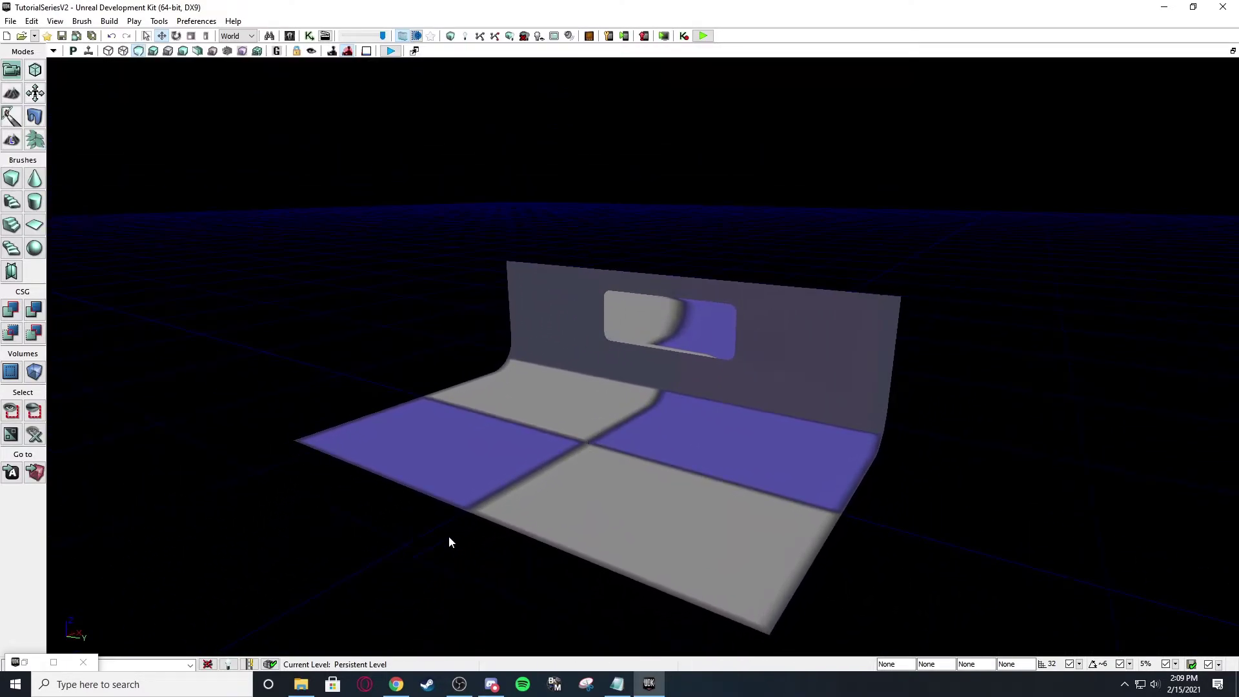
- Switch to Chrome, look over the Viewport Toolbar page's section list, and return to UDK
left_click(397, 685)
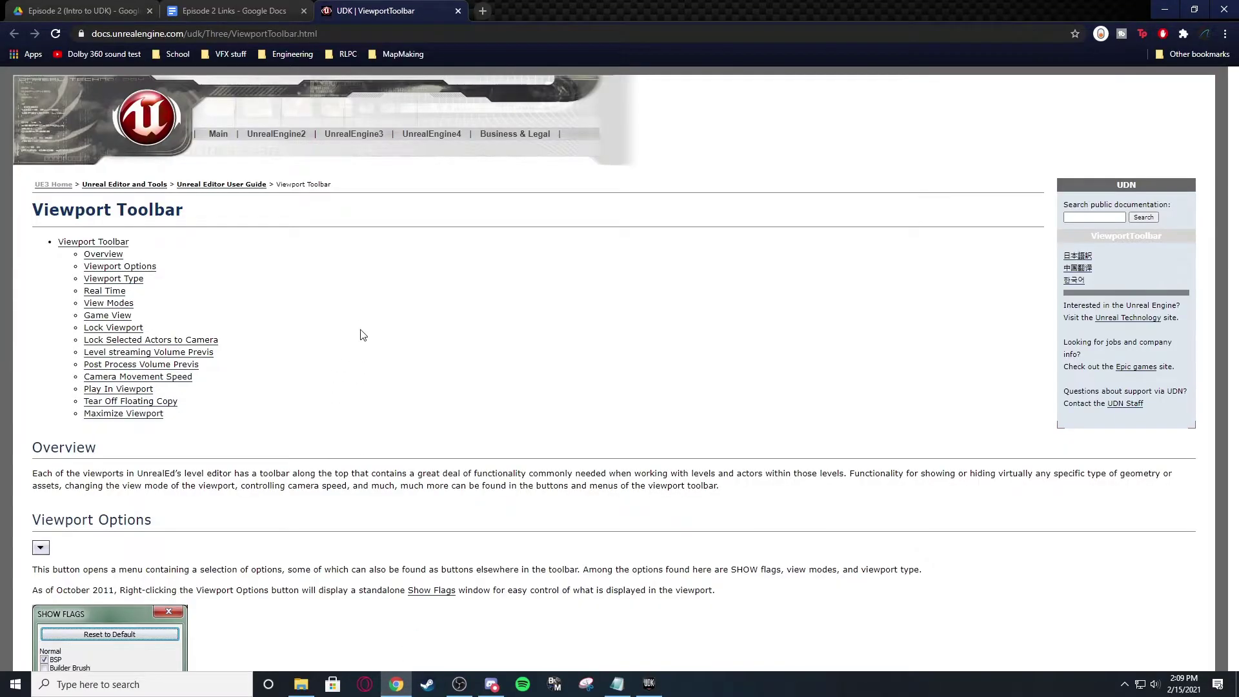
scroll(363, 335, "down", 7)
scroll(324, 268, "up", 8)
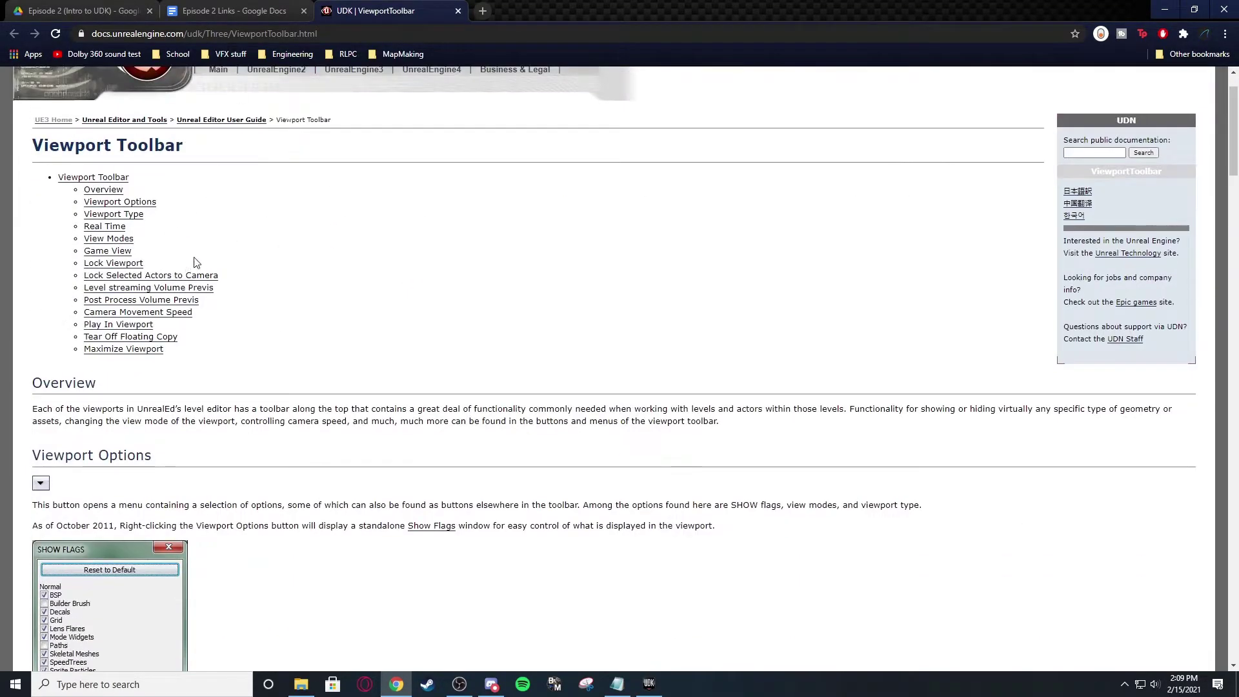
left_click(1165, 10)
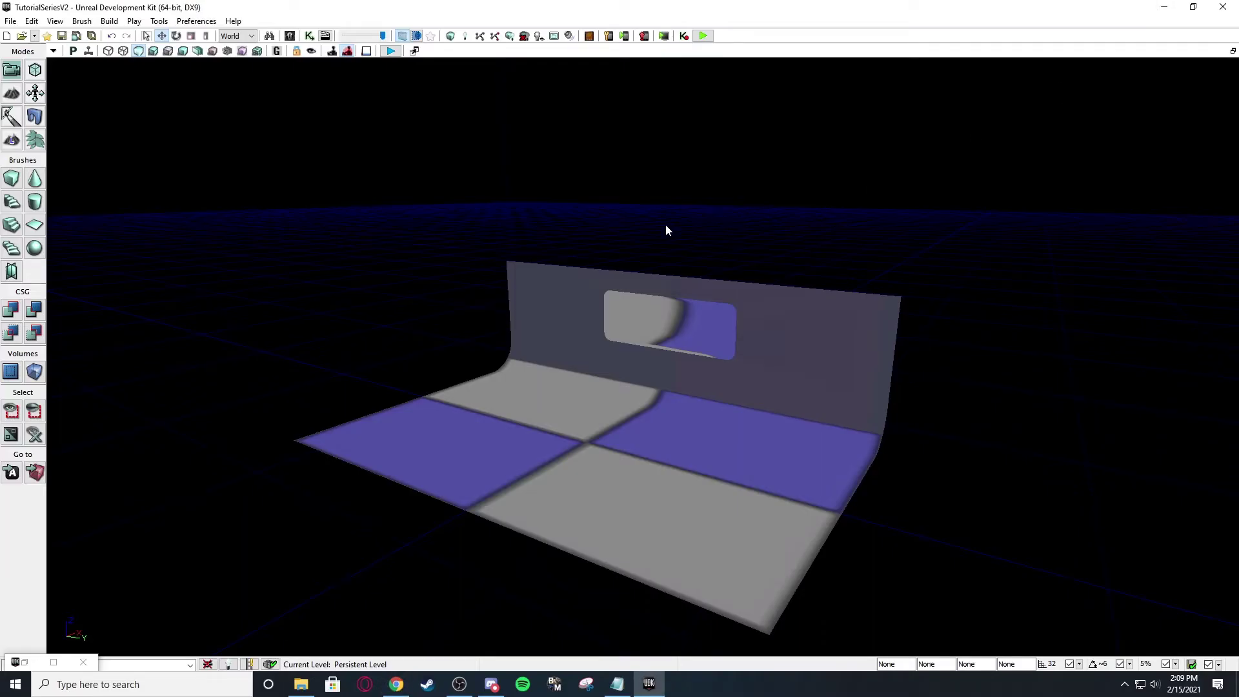
- Save the current level
left_click_drag(486, 176, 459, 160)
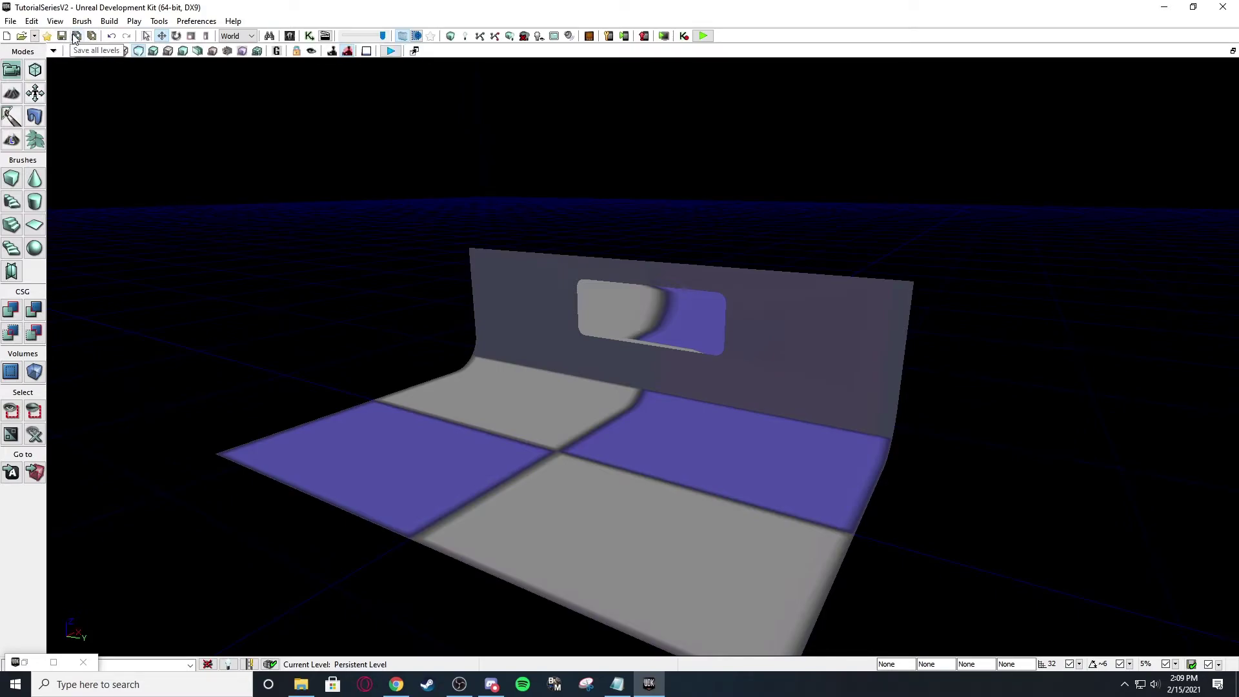
left_click(10, 20)
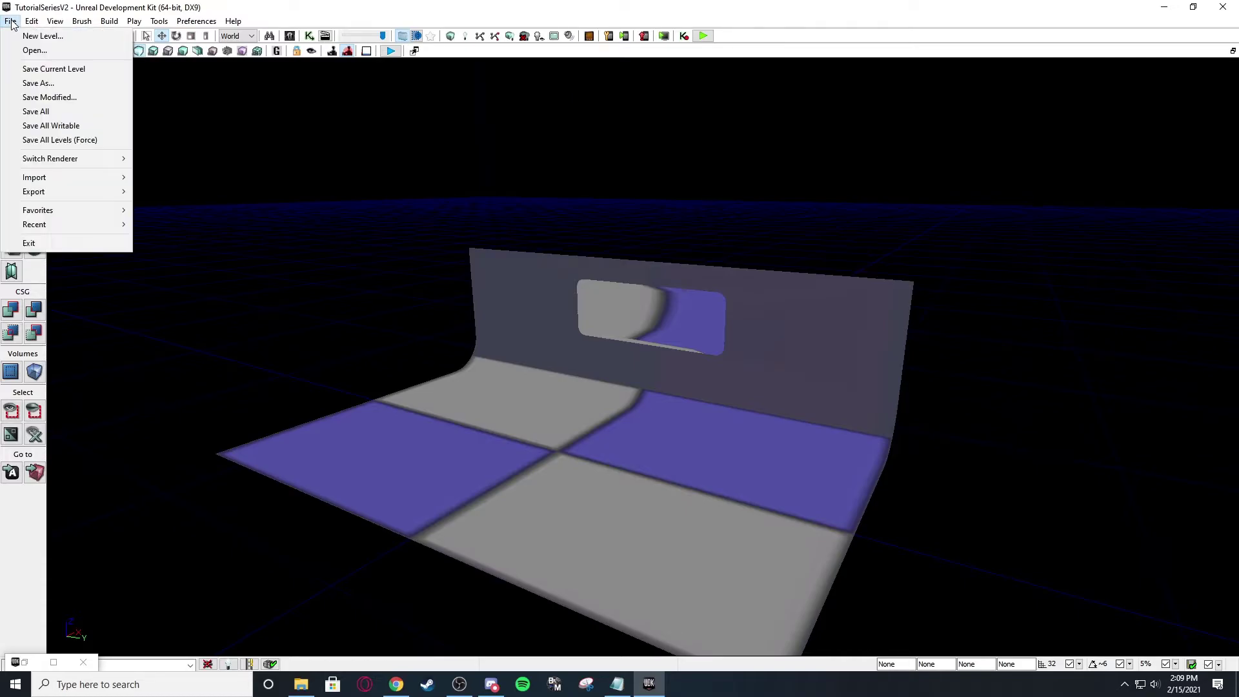
mouse_move(31, 21)
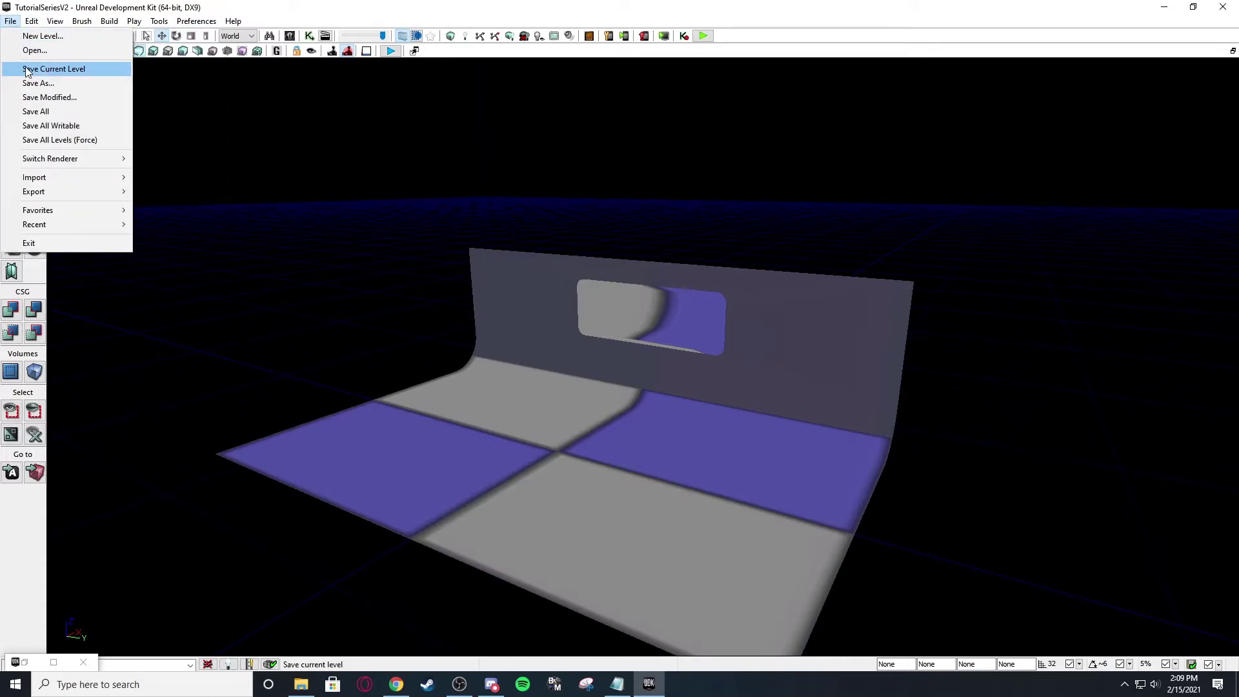
left_click(84, 71)
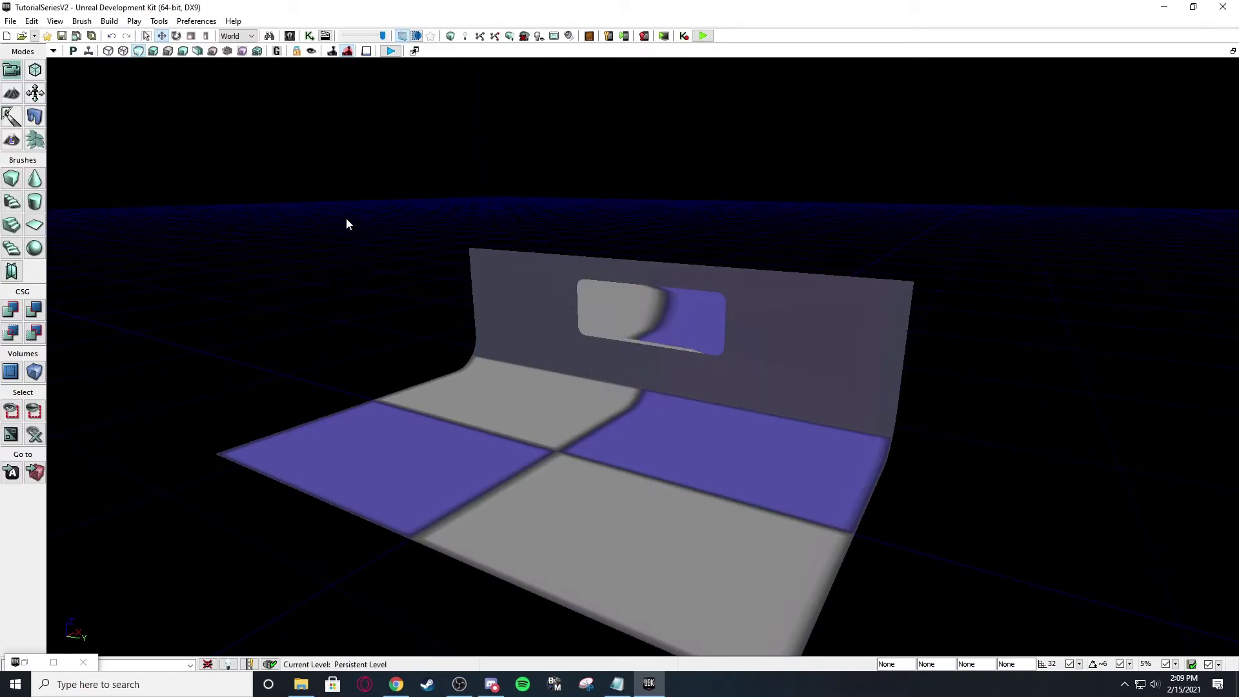
- Select the field mesh, switch the transform widget to rotation, and freely tilt the mesh around its pivot
right_click_drag(346, 160, 345, 169)
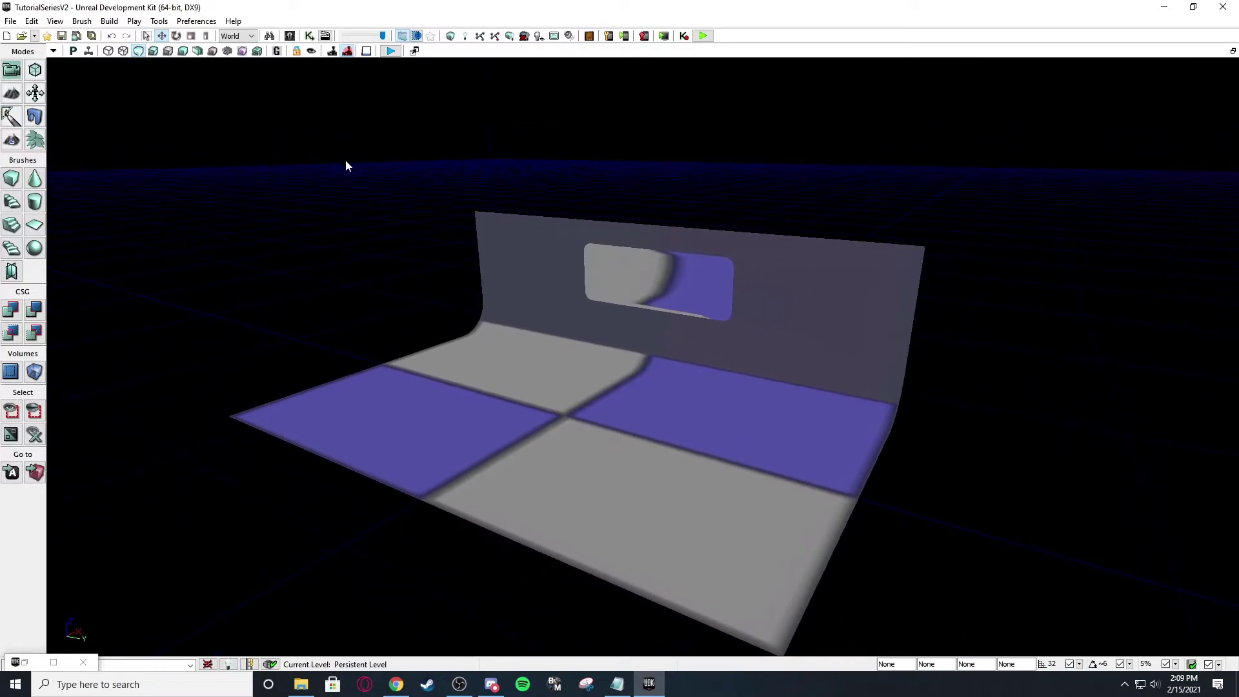
scroll(346, 160, "up", 6)
scroll(346, 160, "down", 2)
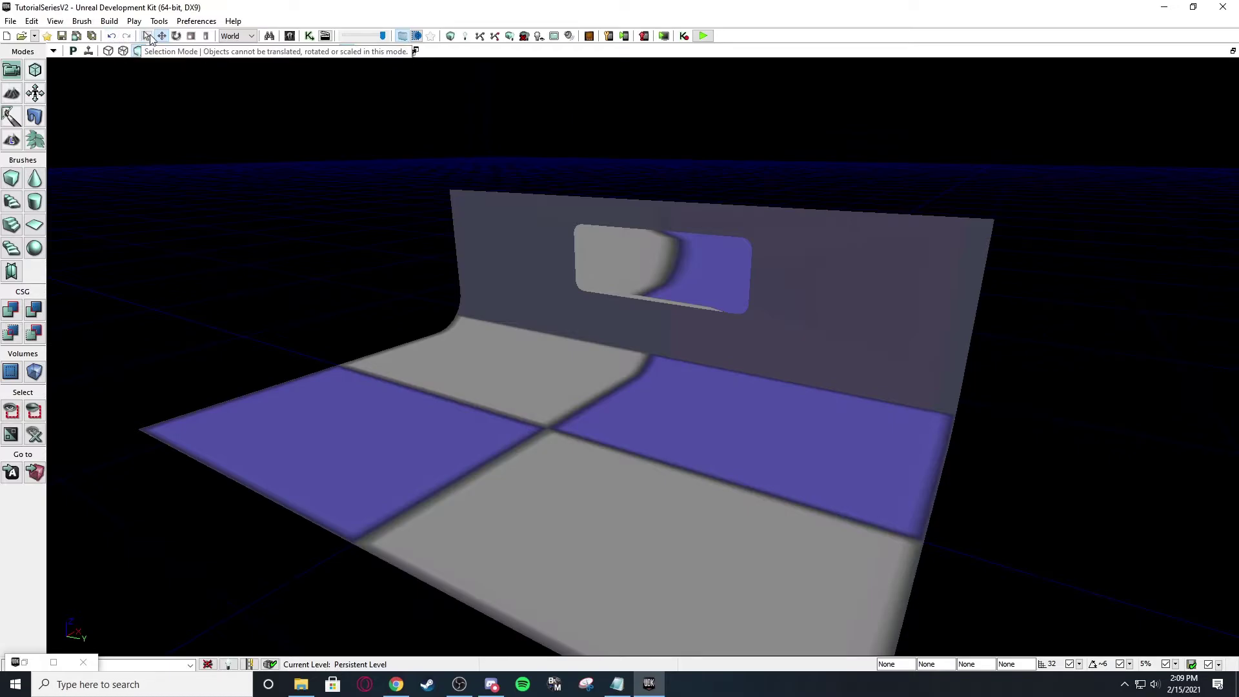
right_click_drag(517, 361, 429, 382)
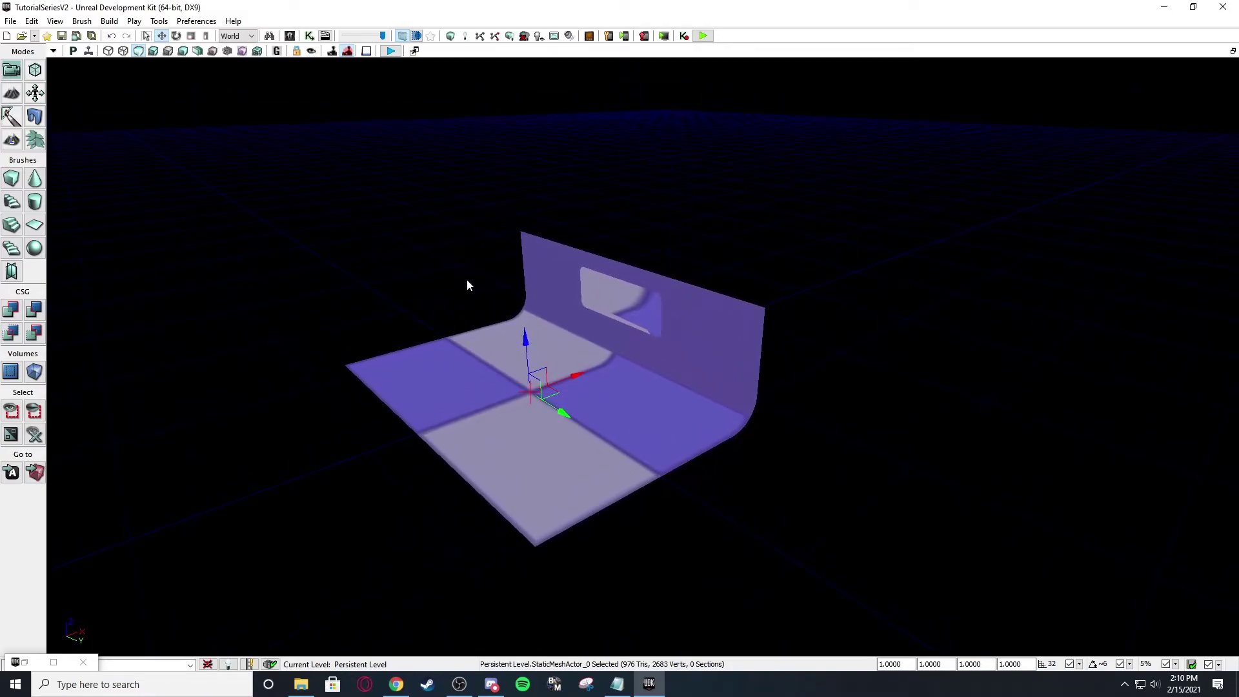
right_click_drag(490, 303, 478, 352)
middle_click_drag(614, 361, 821, 332)
right_click_drag(821, 332, 752, 421)
key("space")
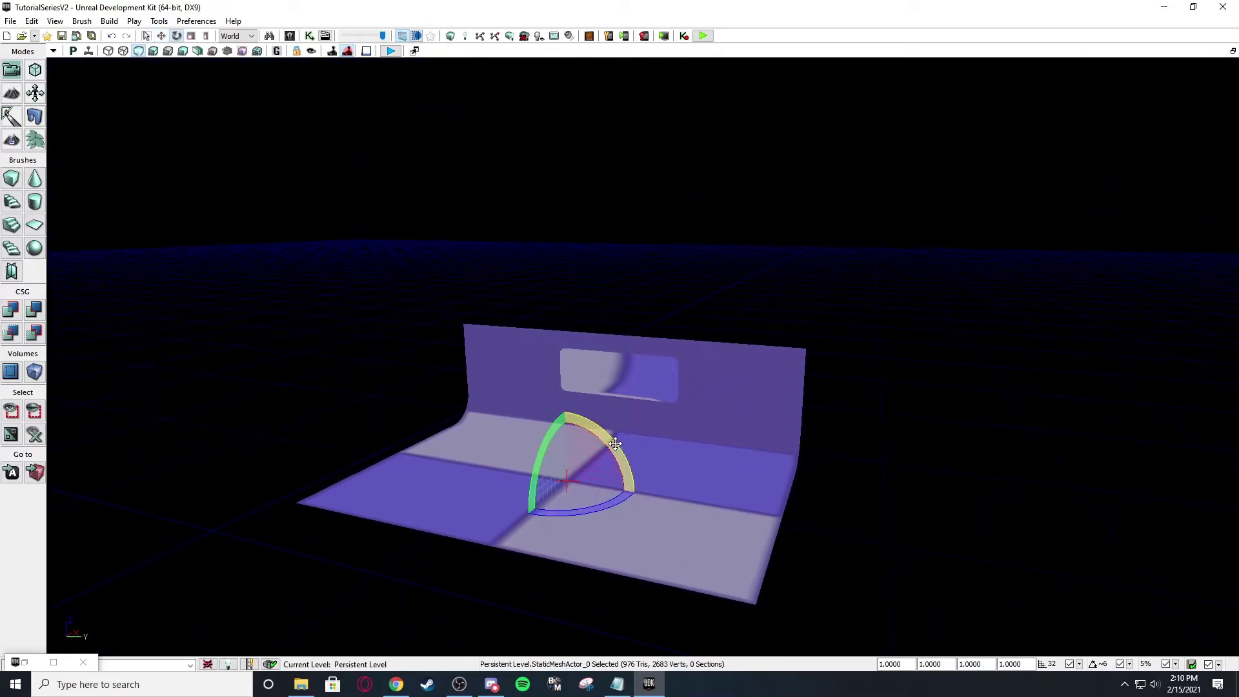
left_click_drag(616, 442, 479, 391)
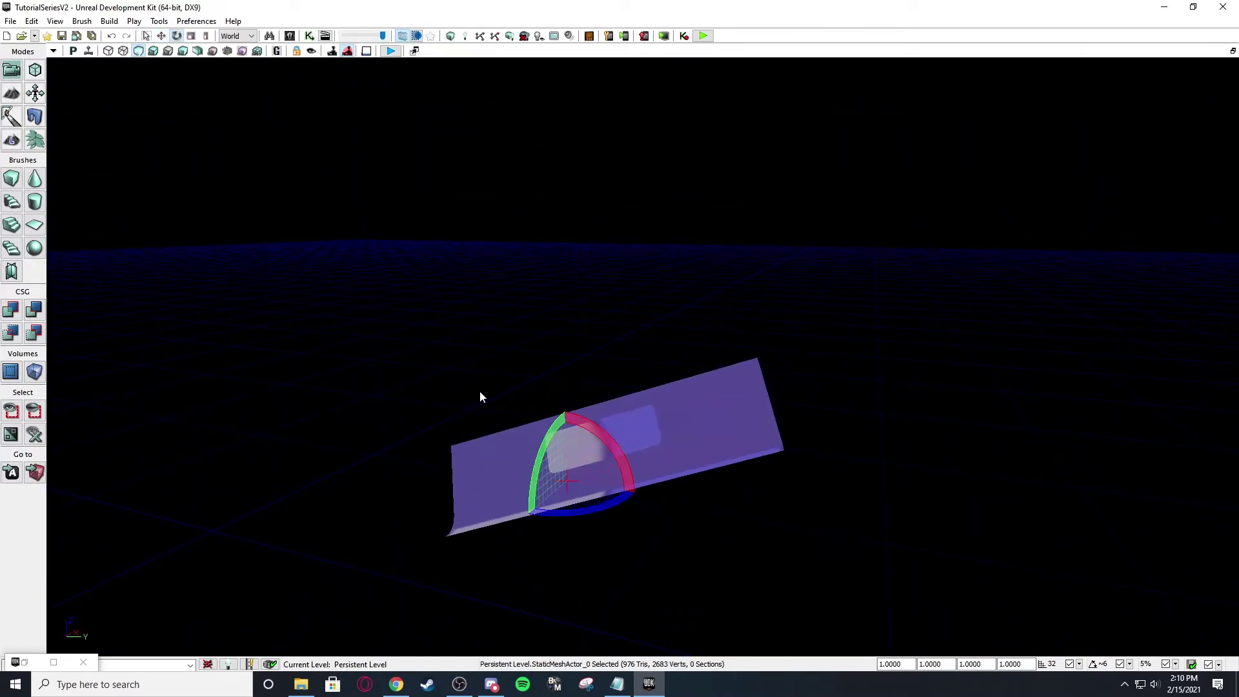
- Scale the field mesh uniformly to about 5.94, and stretch it non-uniformly along its local Y axis to about 8.38
left_click(191, 36)
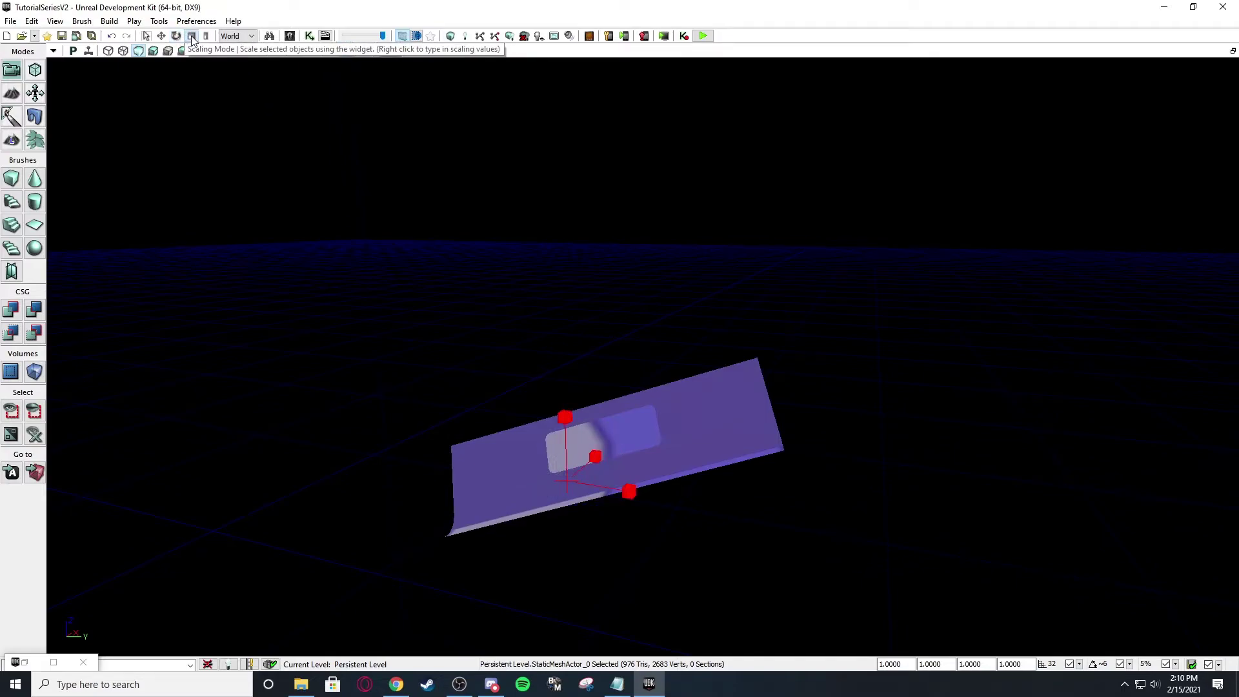
left_click_drag(565, 417, 880, 422)
right_click_drag(880, 422, 765, 368)
left_click_drag(704, 258, 652, 323)
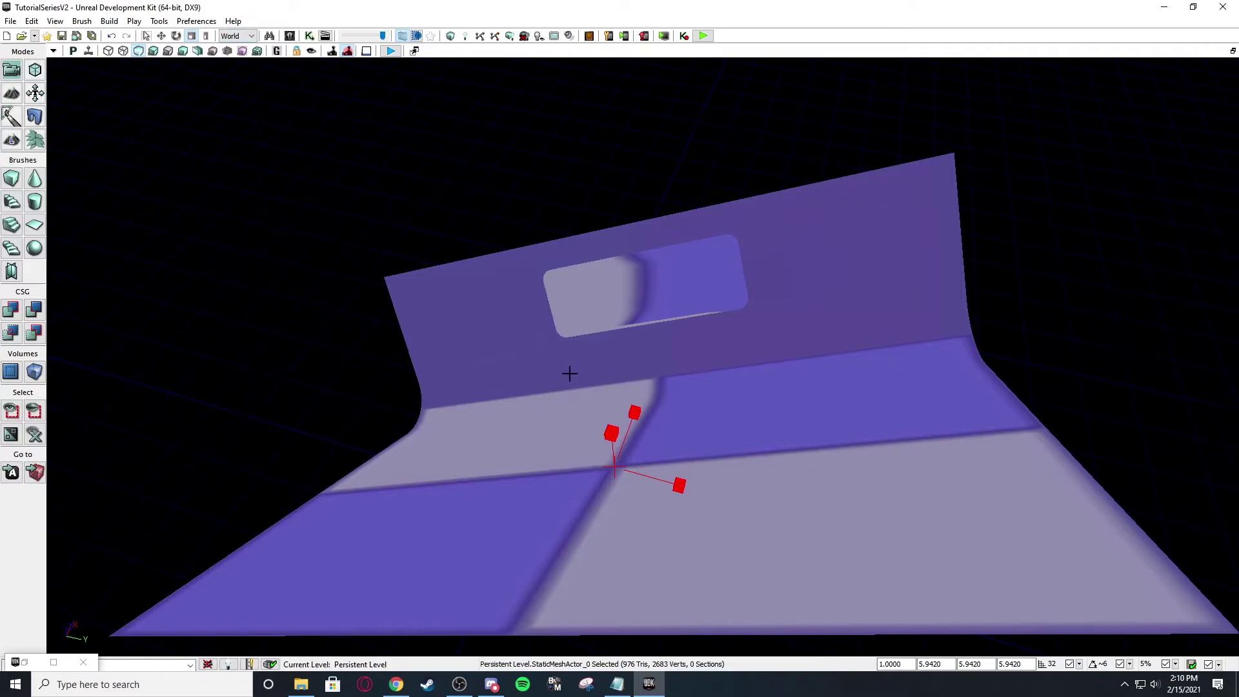
mouse_move(1094, 323)
right_mouse_down()
mouse_move(1100, 265)
mouse_move(1103, 342)
mouse_move(1104, 310)
right_mouse_up()
right_click_drag(759, 454, 742, 454)
scroll(639, 395, "down", 5)
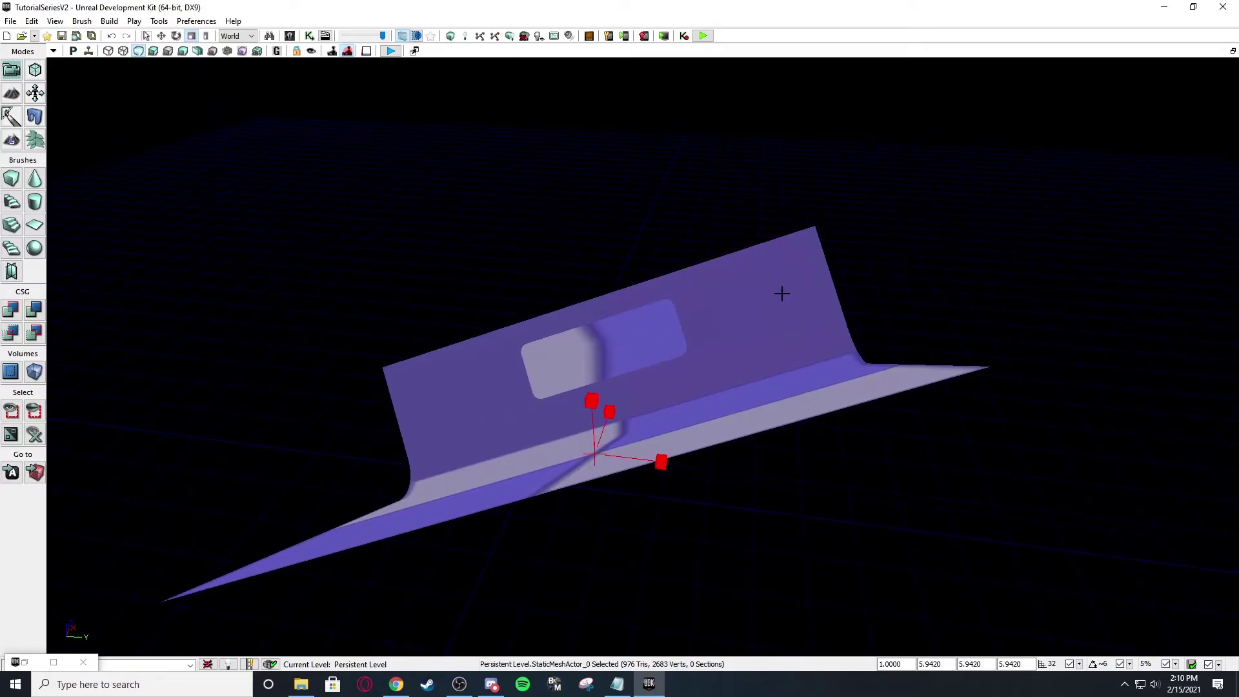
left_click(206, 35)
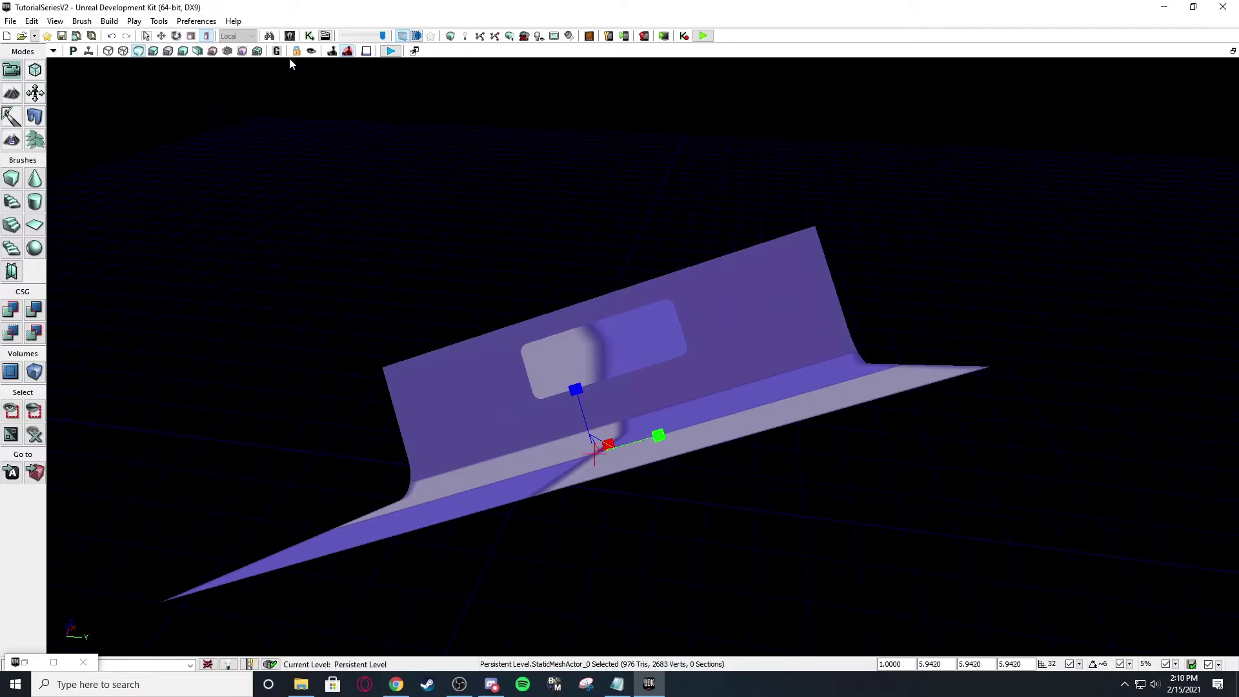
left_click_drag(671, 435, 768, 418)
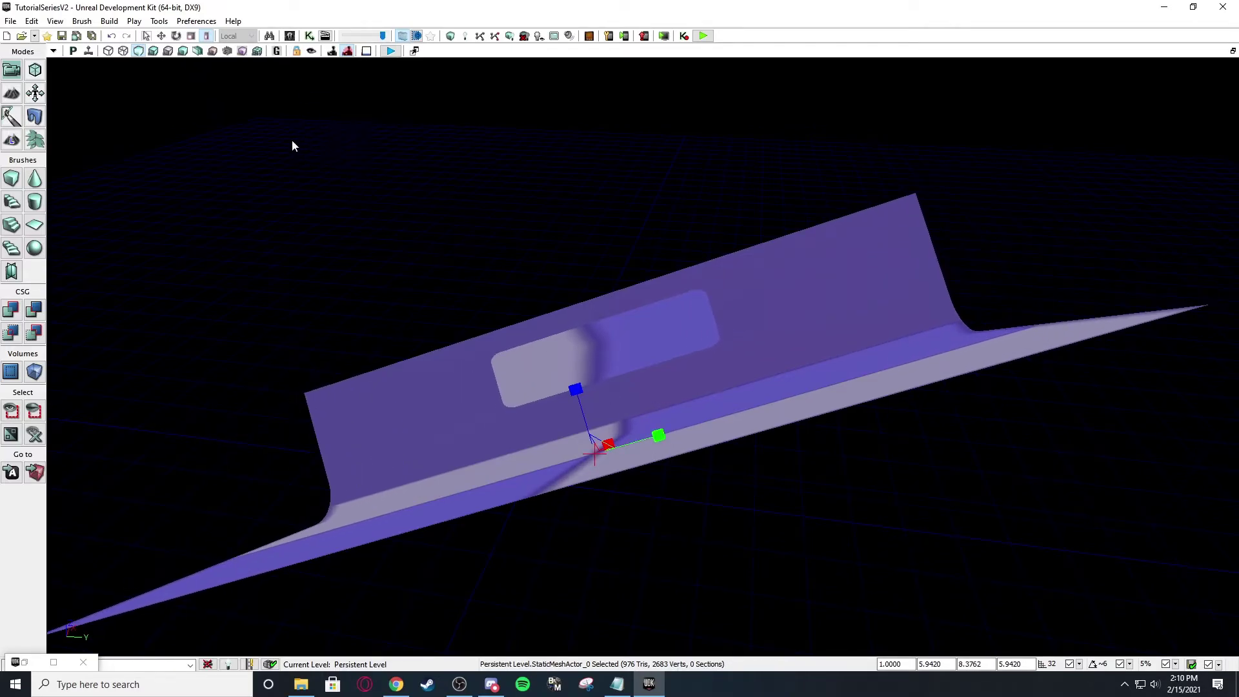
- Return to the translation widget, set its coordinate system to World, and raise the tilted field mesh along the vertical axis
left_click(161, 35)
right_click_drag(413, 346, 434, 346)
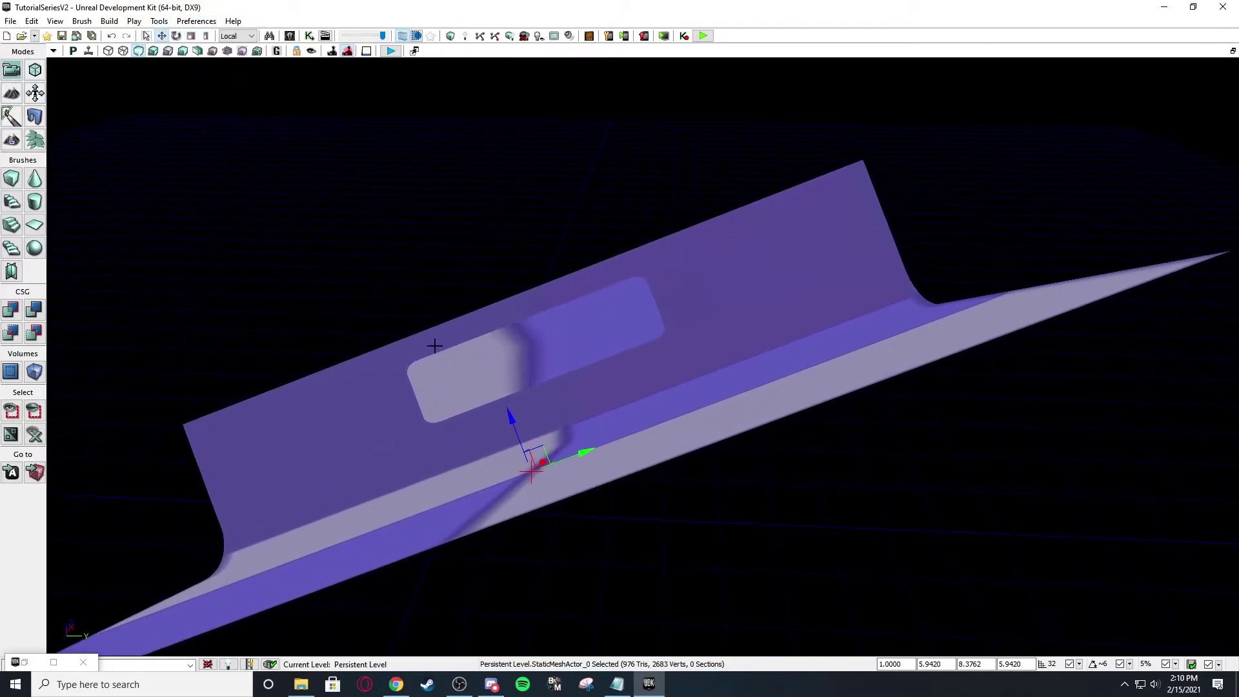
scroll(516, 390, "down", 2)
mouse_move(613, 429)
right_mouse_down()
mouse_move(625, 384)
mouse_move(625, 419)
right_mouse_up()
right_click_drag(674, 474, 675, 437)
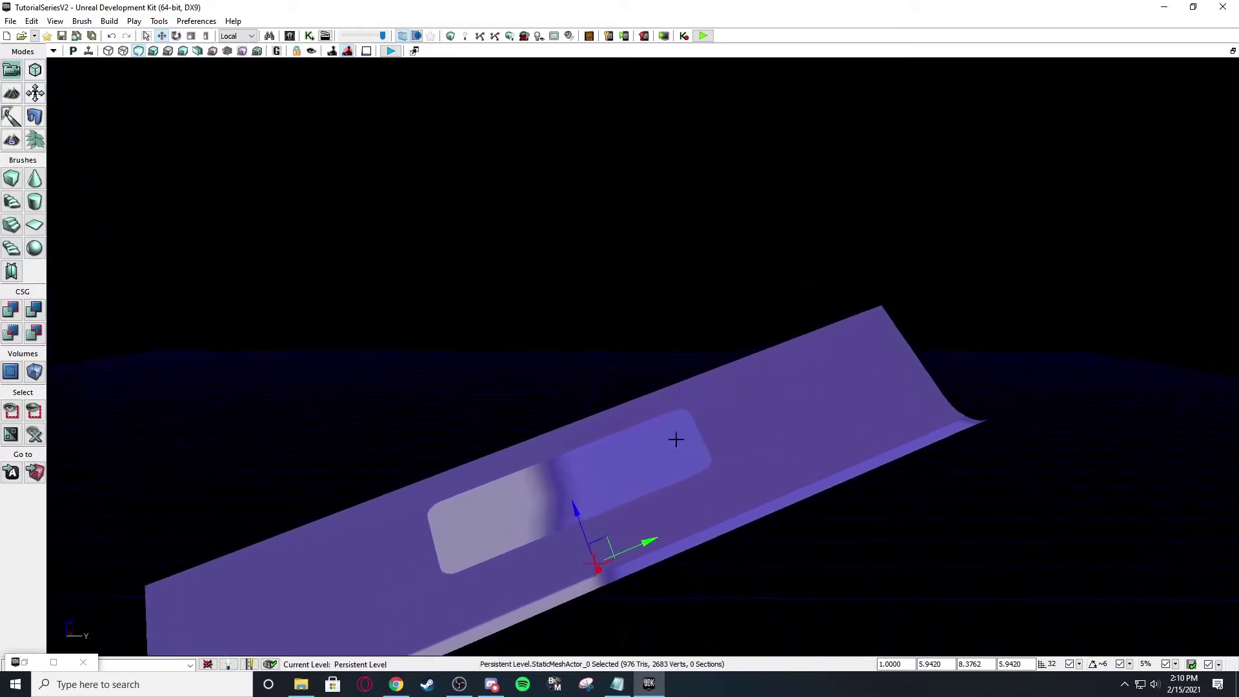
scroll(676, 437, "down", 1)
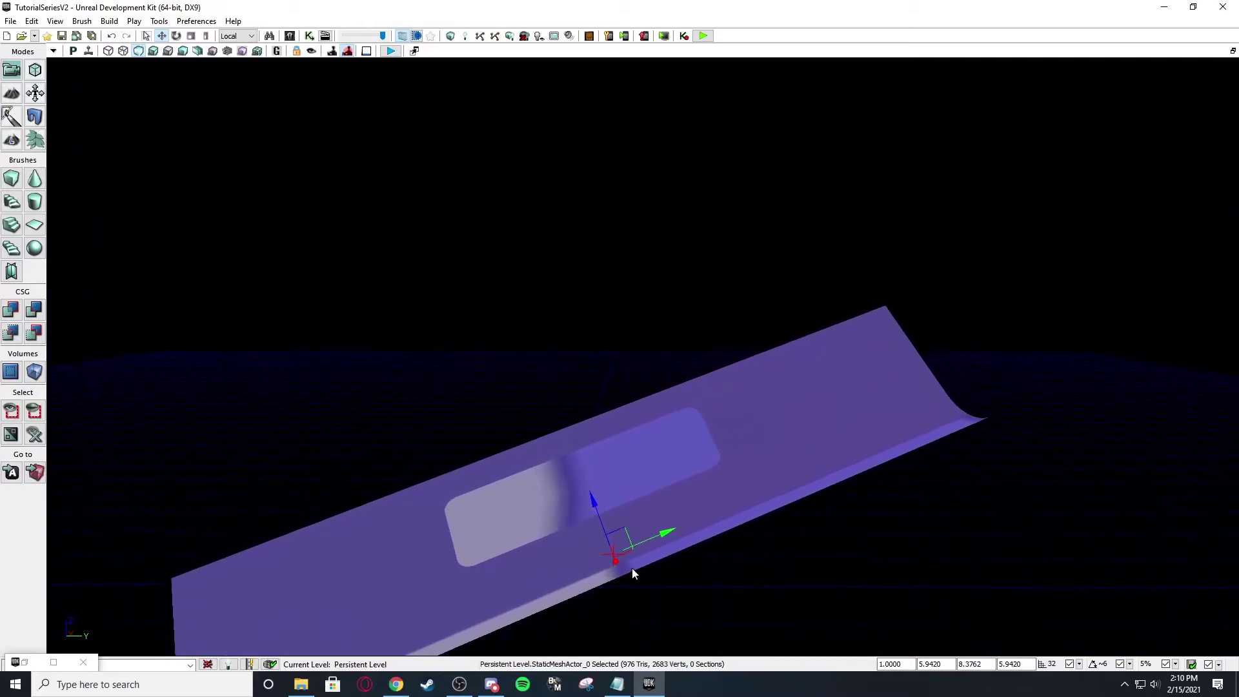
left_click(245, 37)
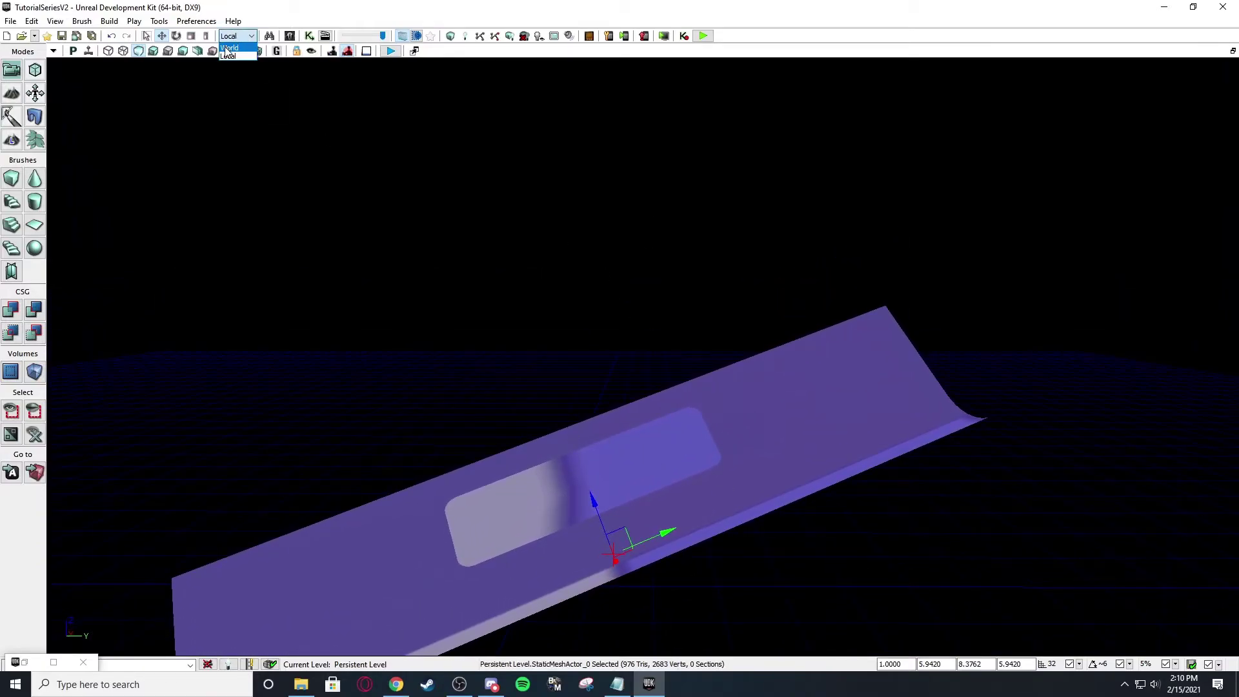
left_click(230, 48)
right_click_drag(254, 102, 510, 355)
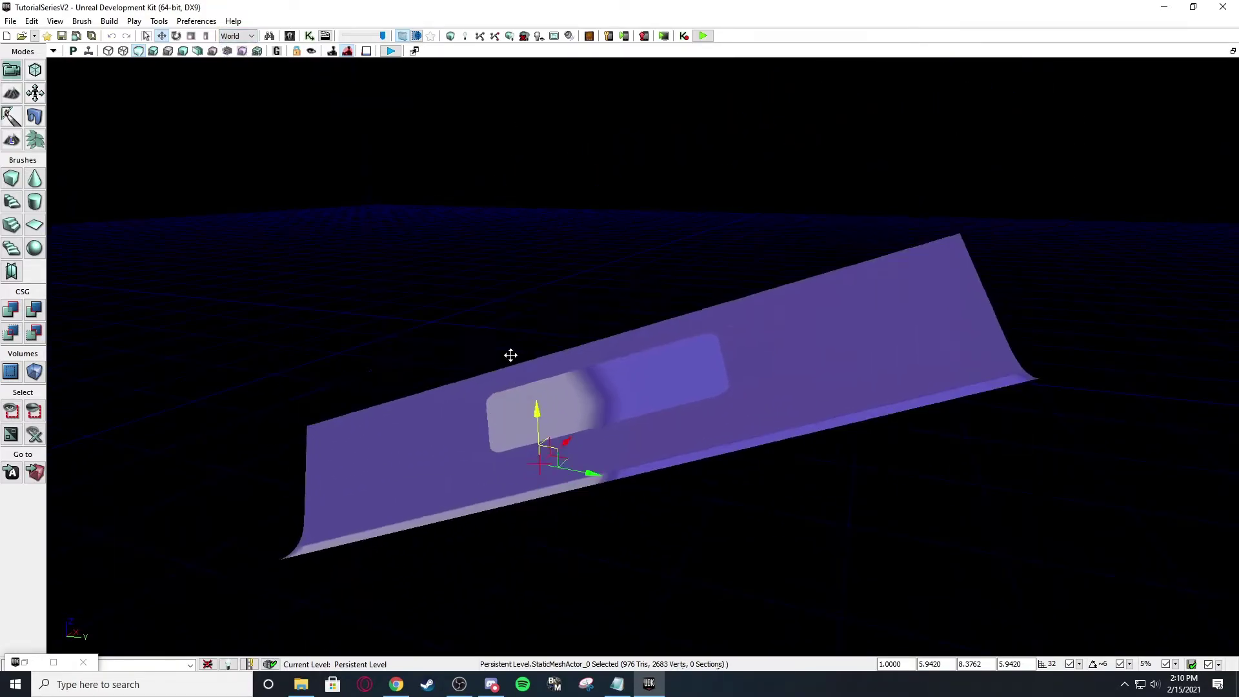
left_click_drag(510, 355, 492, 259)
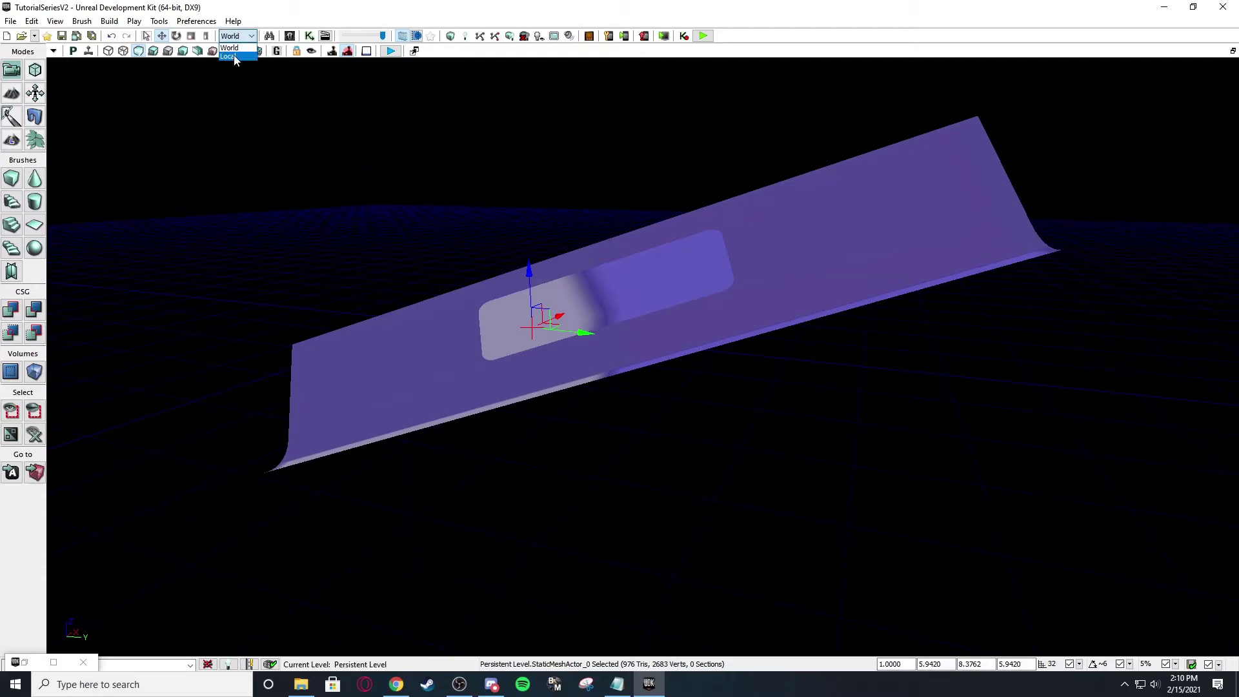
- Set the widget's coordinate system to Local and view the axes aligned with the tilted field mesh
left_click(236, 60)
right_click_drag(400, 258, 459, 293)
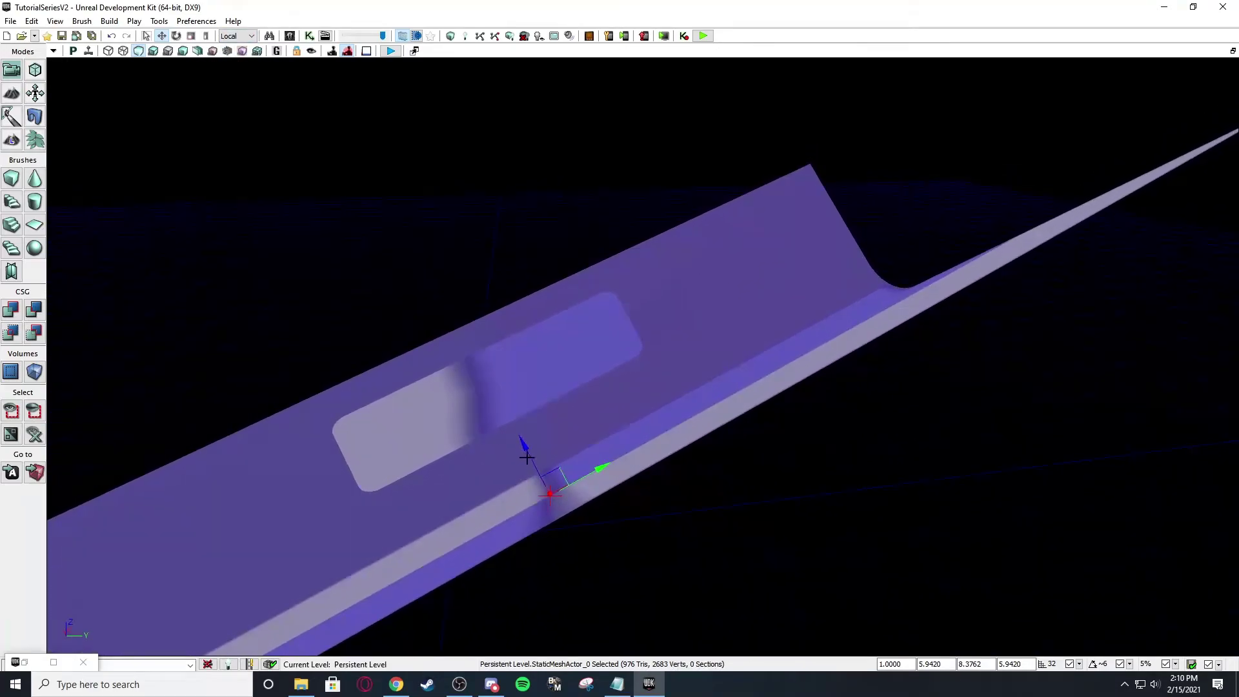
right_click_drag(526, 457, 470, 355)
right_click_drag(440, 289, 419, 203)
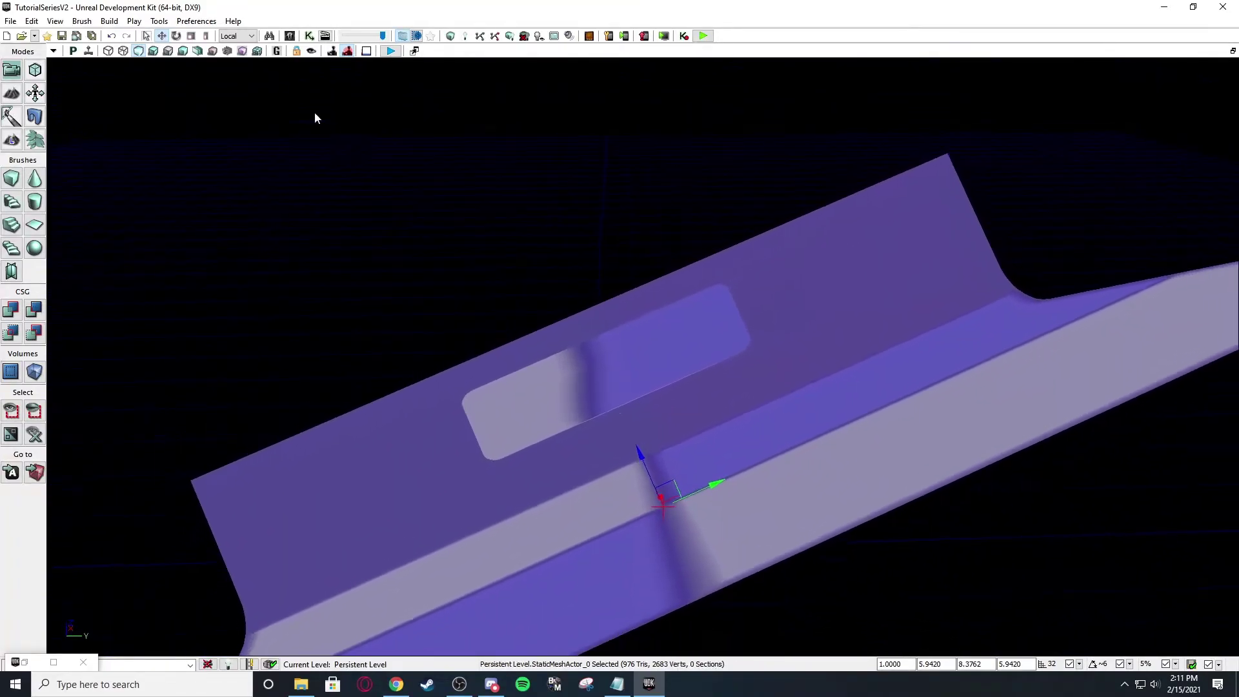
- Open the actor search, look over the level's actors and their tags, and close it
left_click(269, 37)
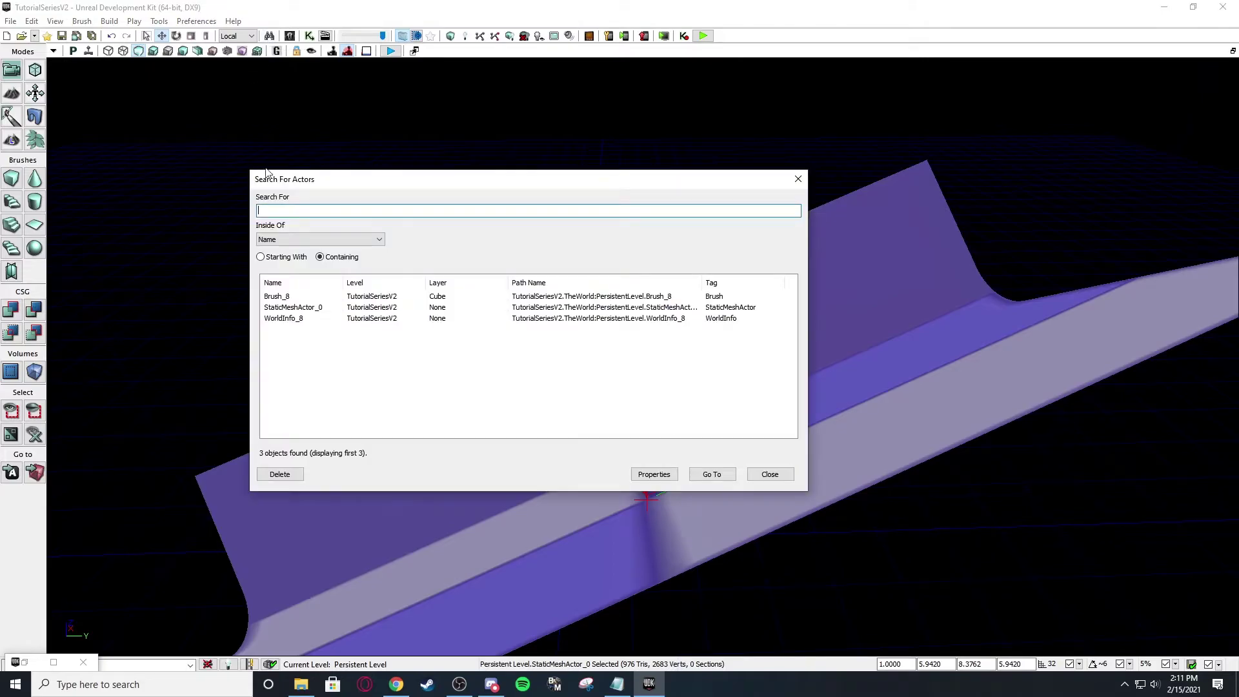
left_click_drag(371, 178, 233, 99)
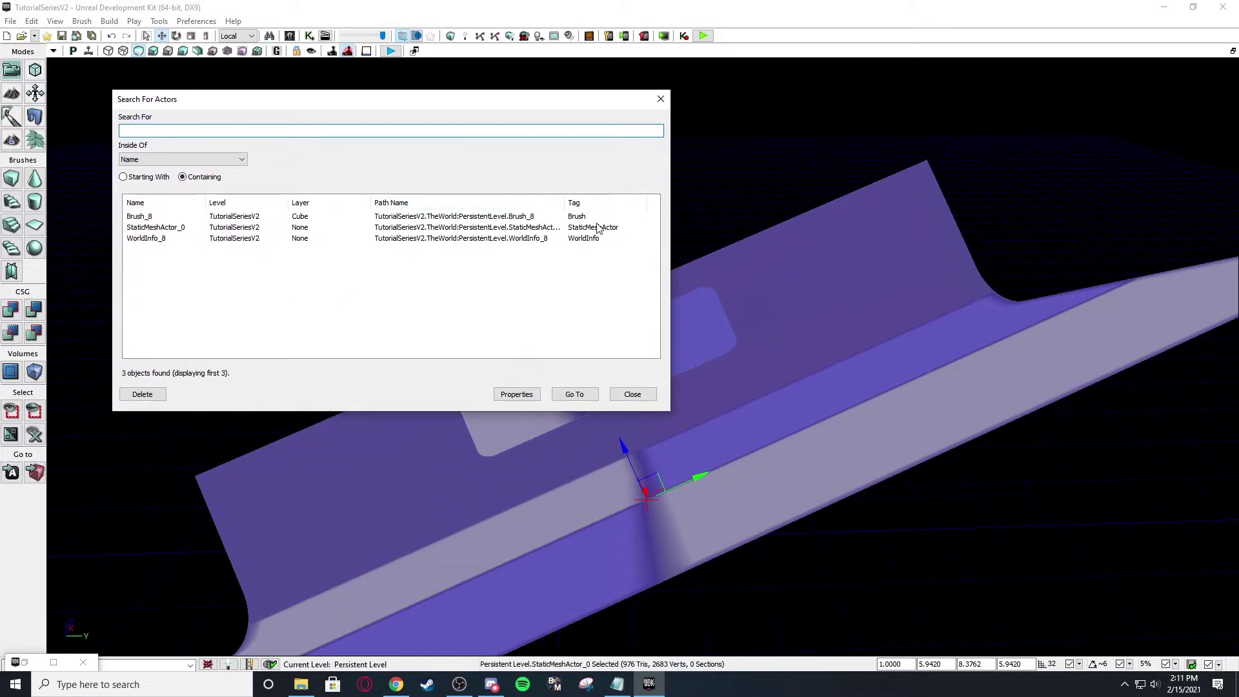
left_click(632, 395)
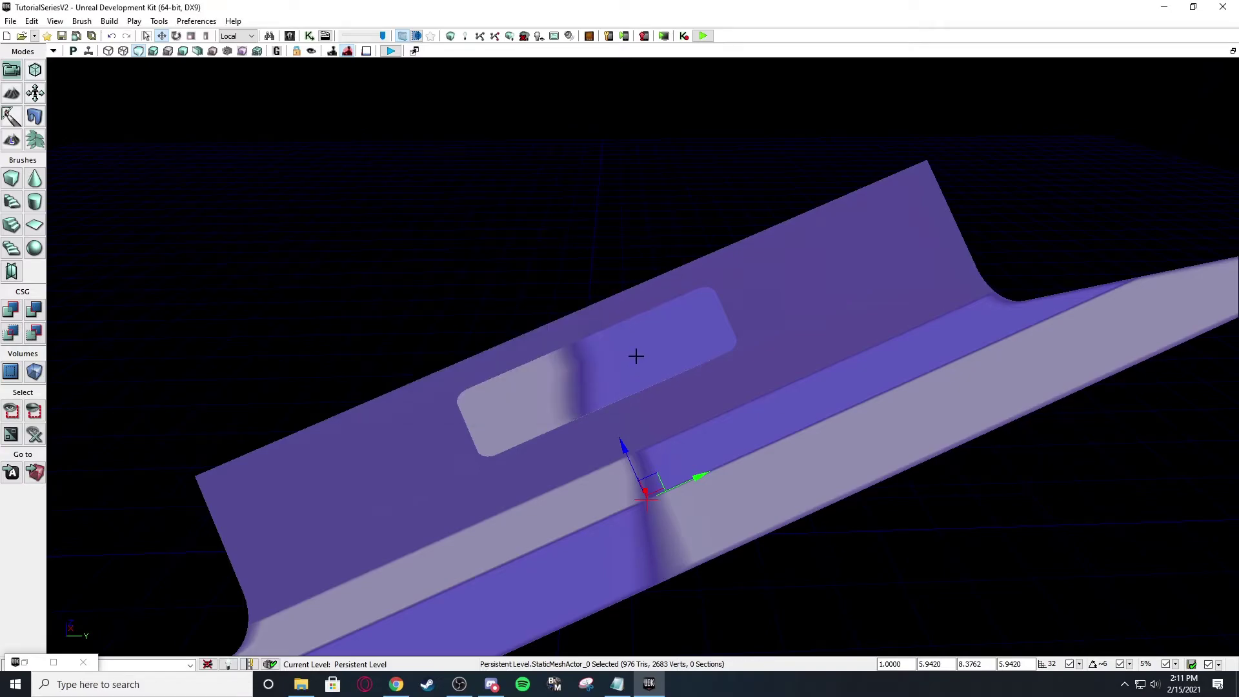
- Find the Tag property in the field mesh's properties and set it to Field
double_click(609, 348)
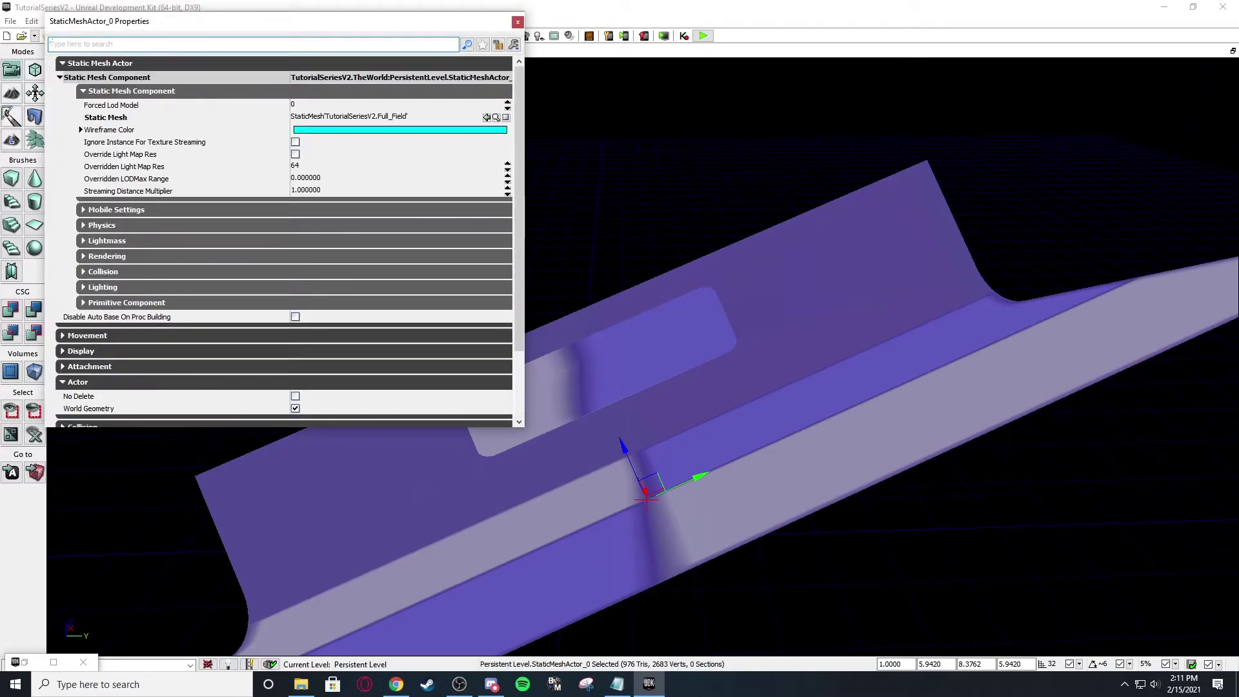
type("tag")
left_click(424, 77)
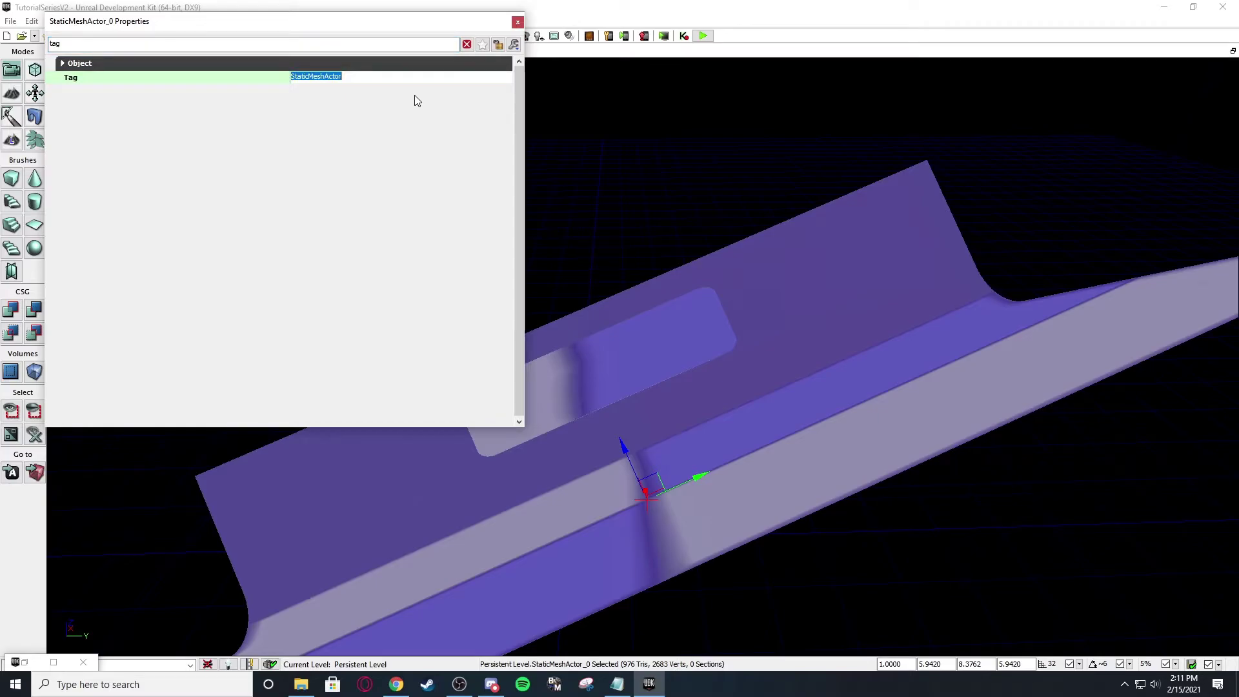
type("Field")
left_click(517, 22)
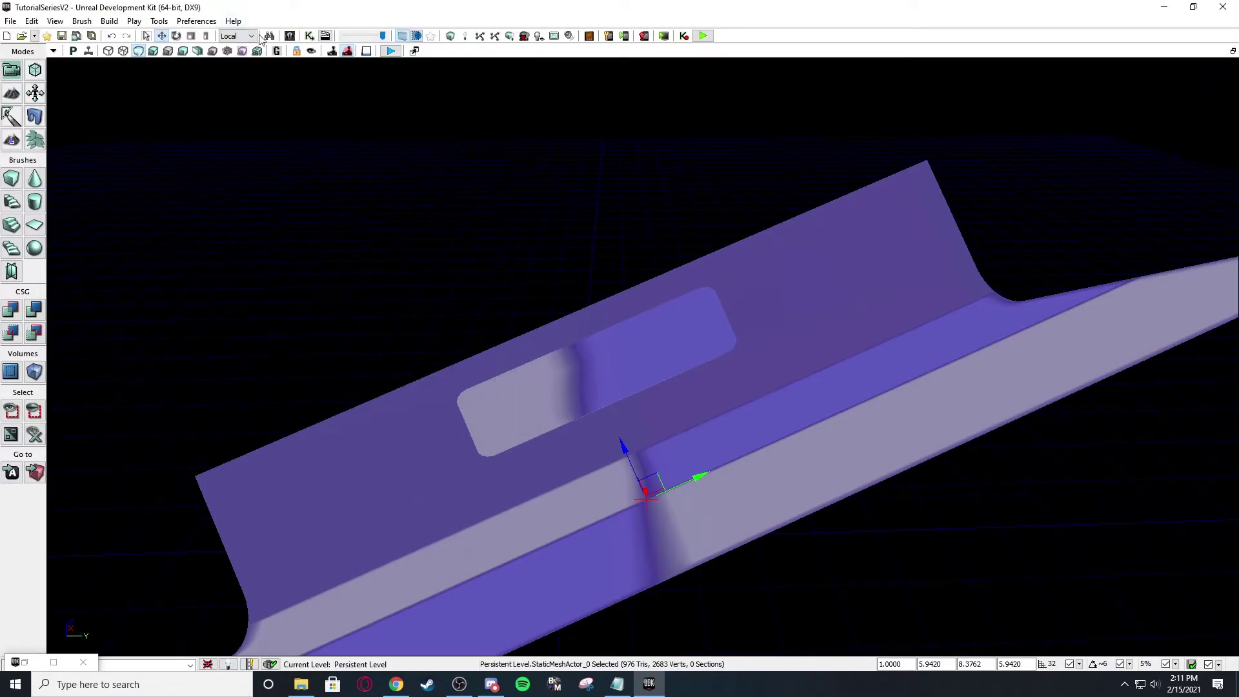
- Search the level's actors for Field within the Tag attribute, and close the search
left_click(271, 37)
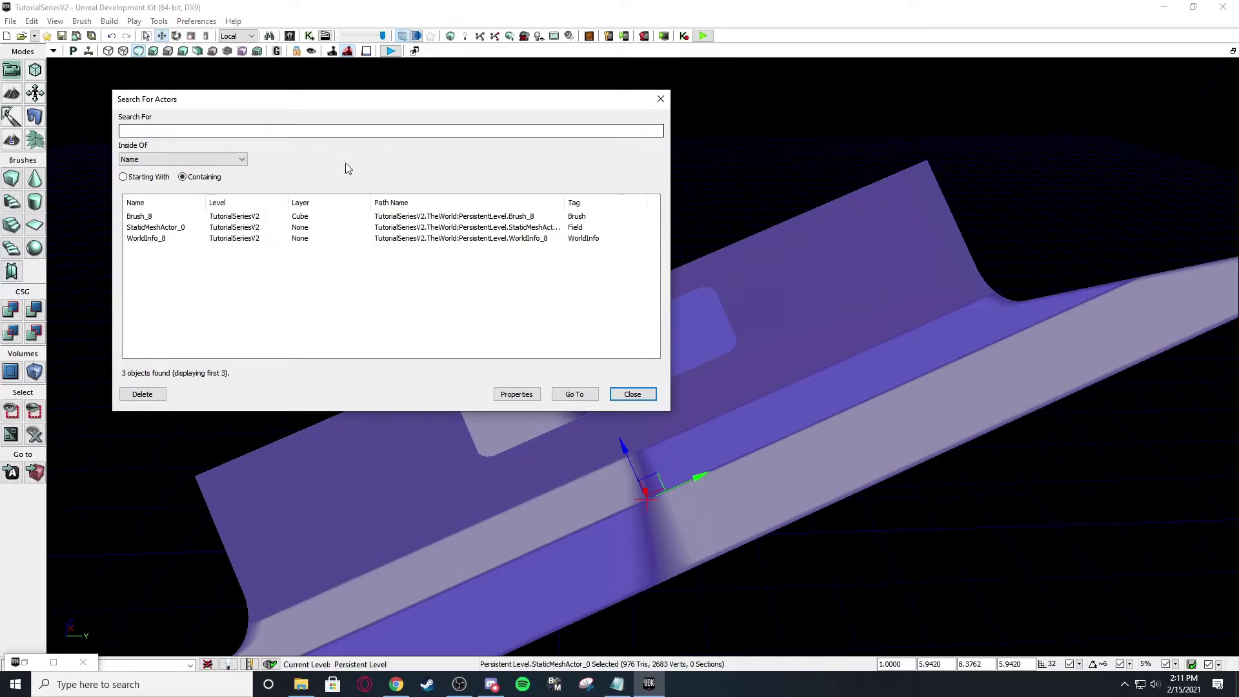
type("Field")
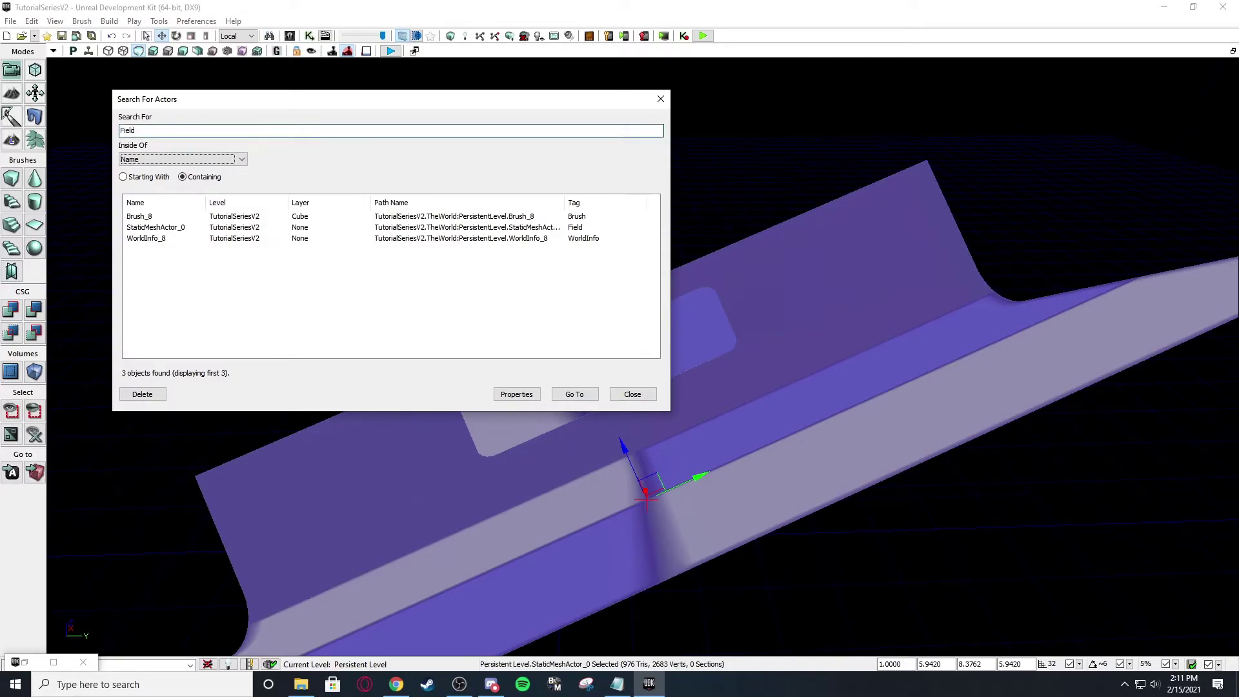
left_click(148, 161)
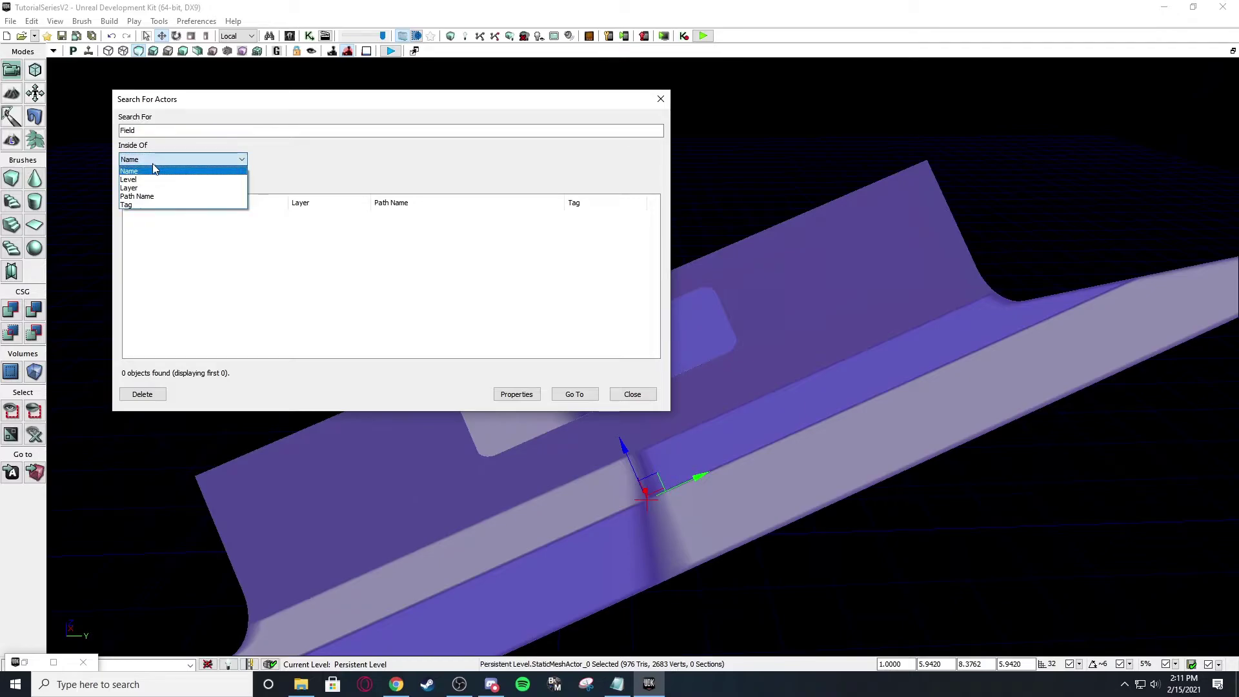
left_click(139, 202)
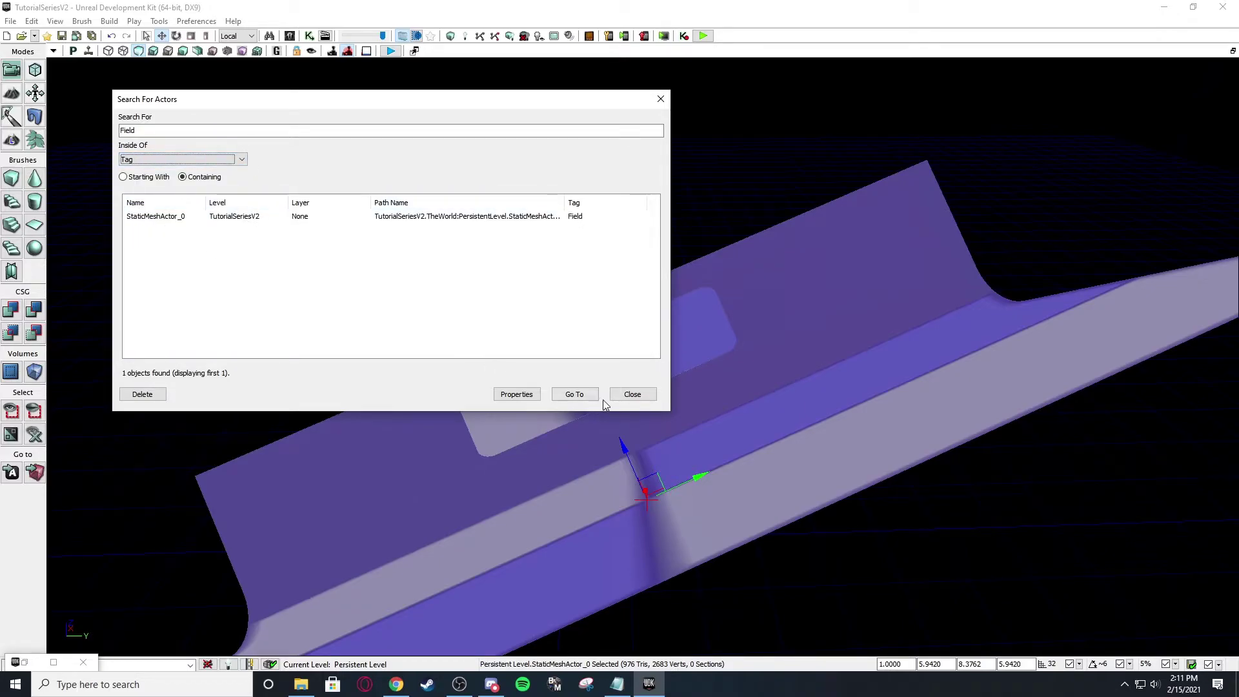
left_click(633, 394)
- Restore the minimized Content Browser for a brief look and minimize it again
right_click_drag(385, 175, 362, 161)
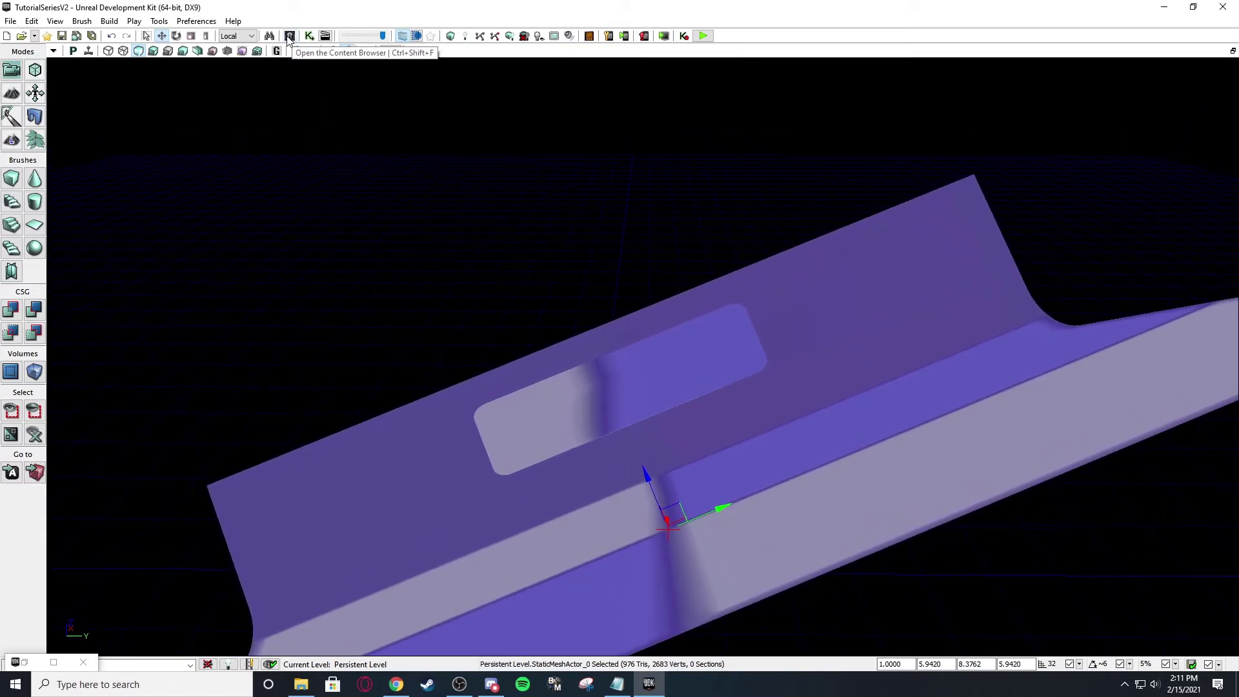
left_click(25, 663)
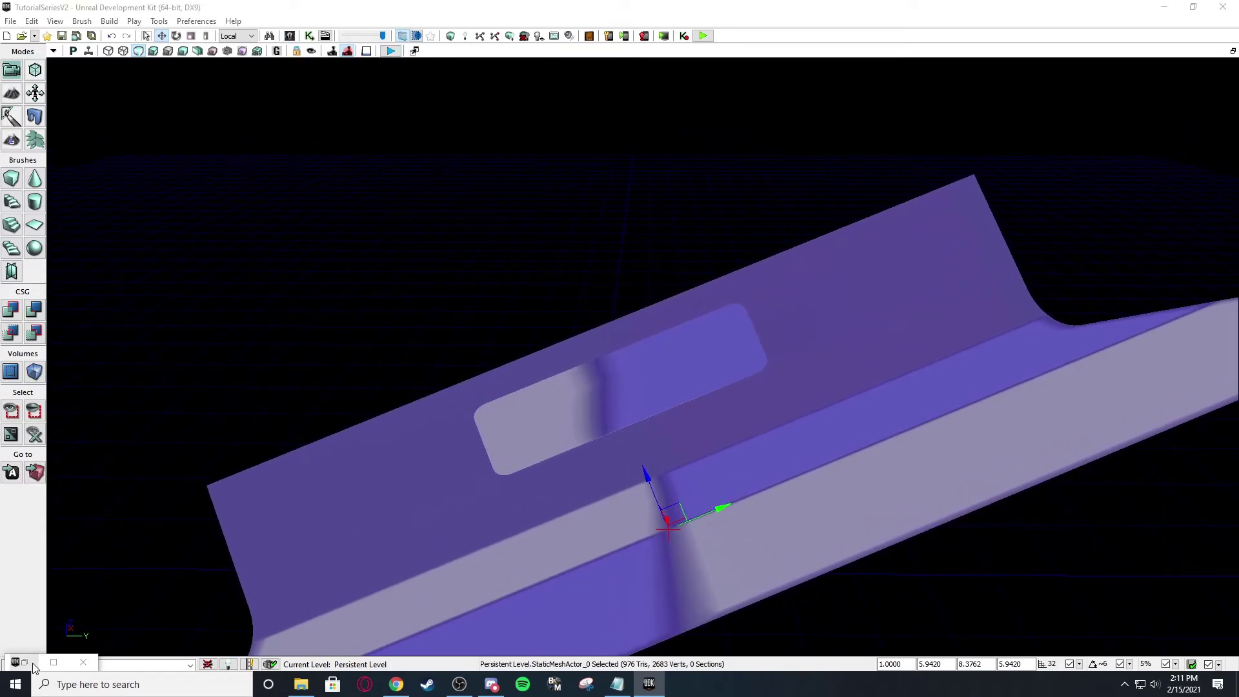
left_click(540, 44)
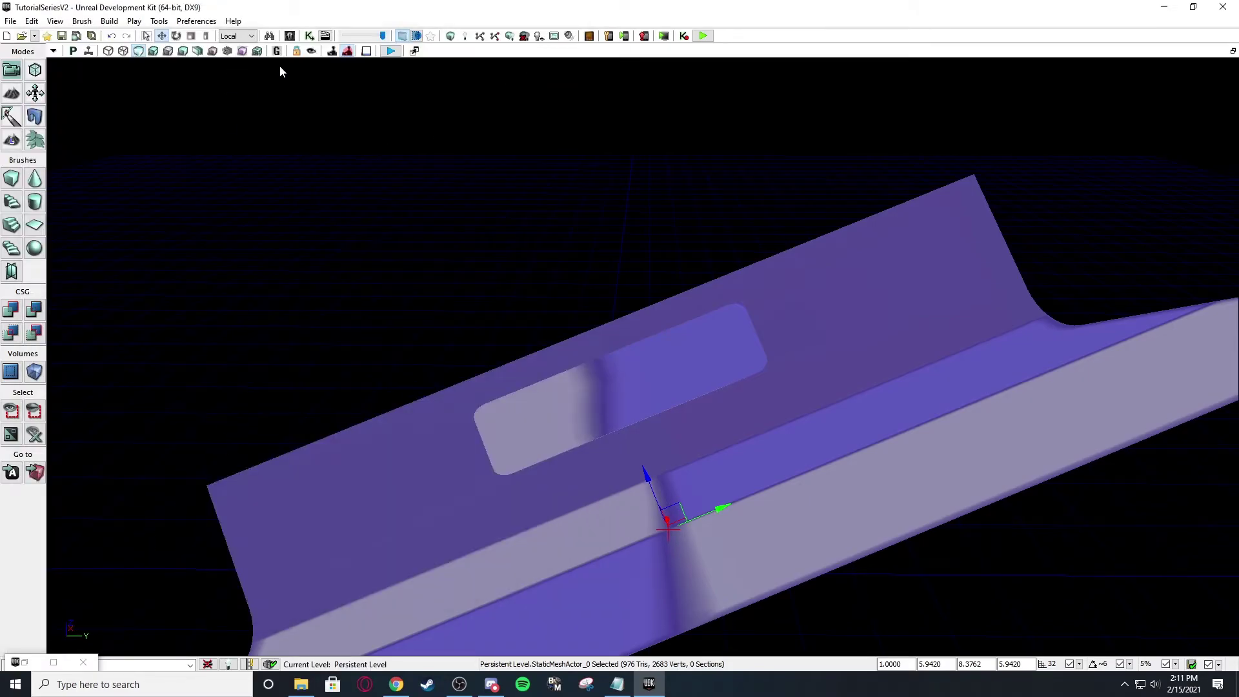
- Open the UnrealKismet editor for the level's main sequence, look it over, and close it
left_click(291, 36)
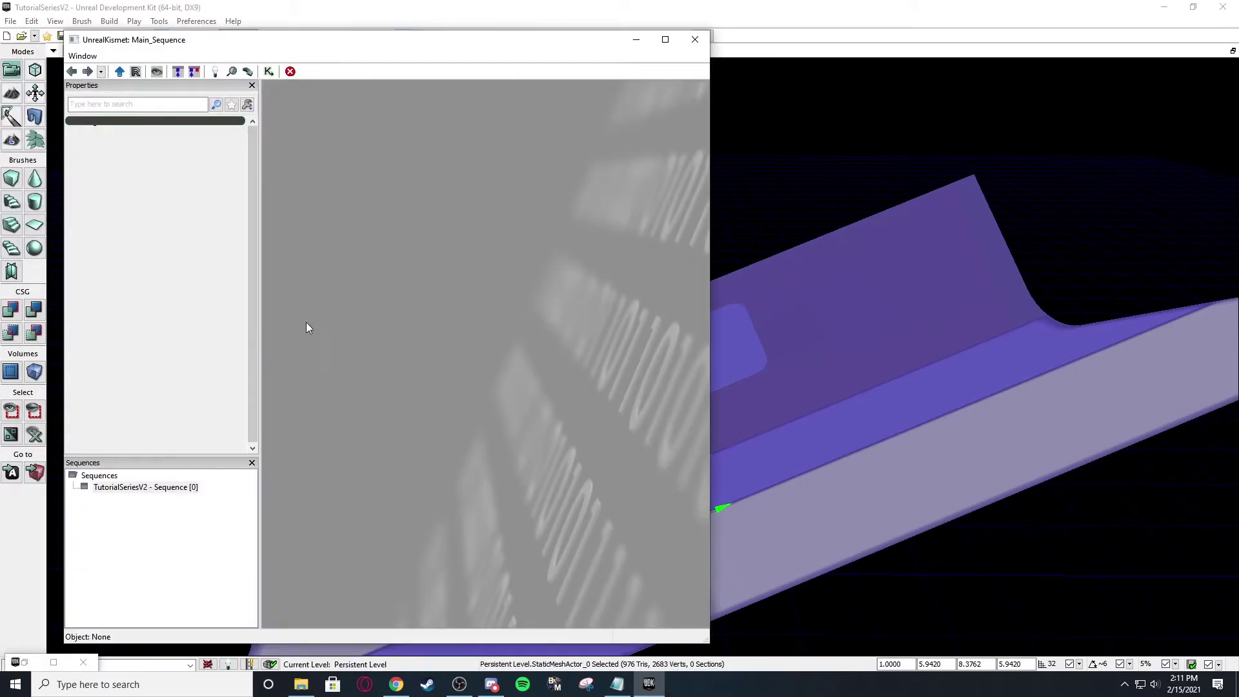
left_click(695, 43)
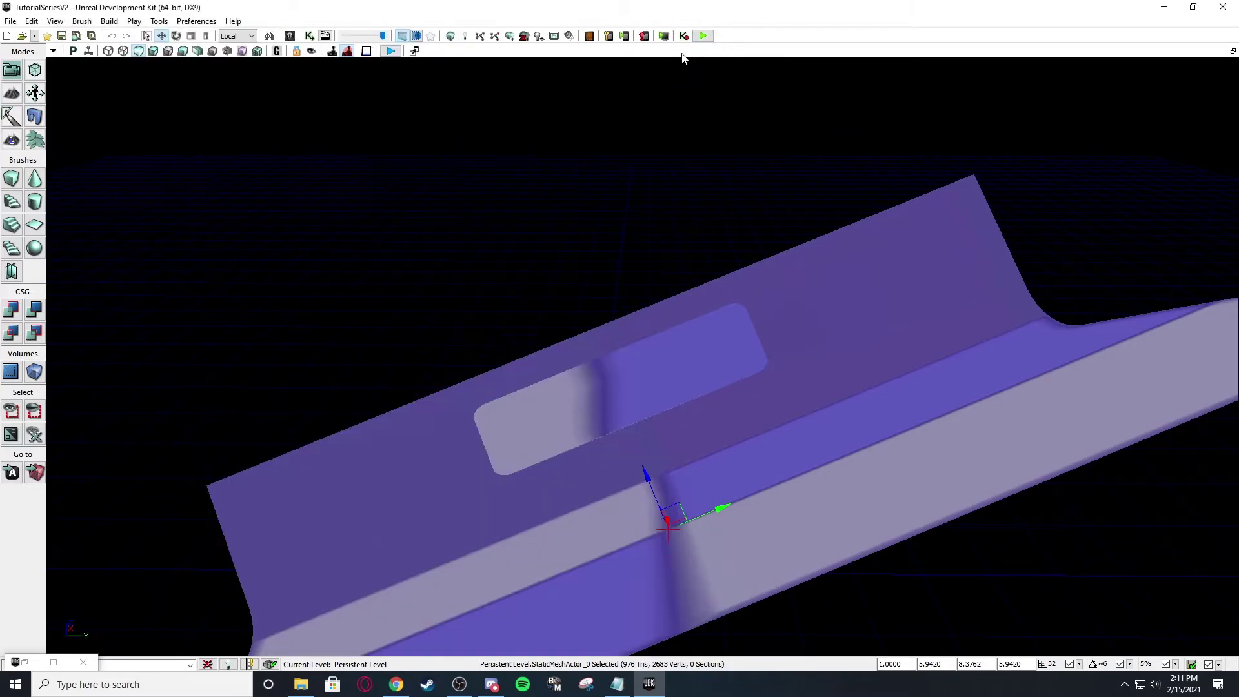
left_click(326, 35)
left_click(749, 370)
- Try shorter far clipping plane distances in the perspective view, and return the distance to its maximum
mouse_move(423, 115)
right_mouse_down()
mouse_move(416, 134)
mouse_move(423, 114)
right_mouse_up()
scroll(423, 115, "up", 2)
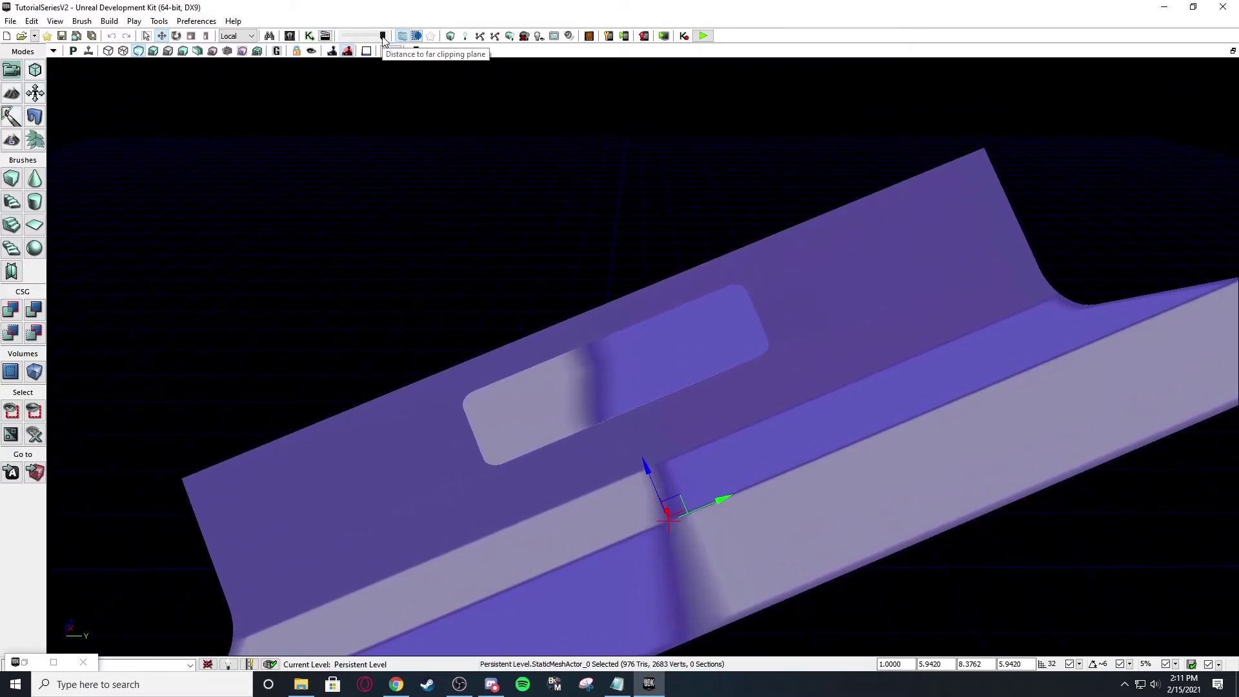
mouse_move(382, 39)
left_mouse_down()
mouse_move(355, 39)
mouse_move(373, 38)
left_mouse_up()
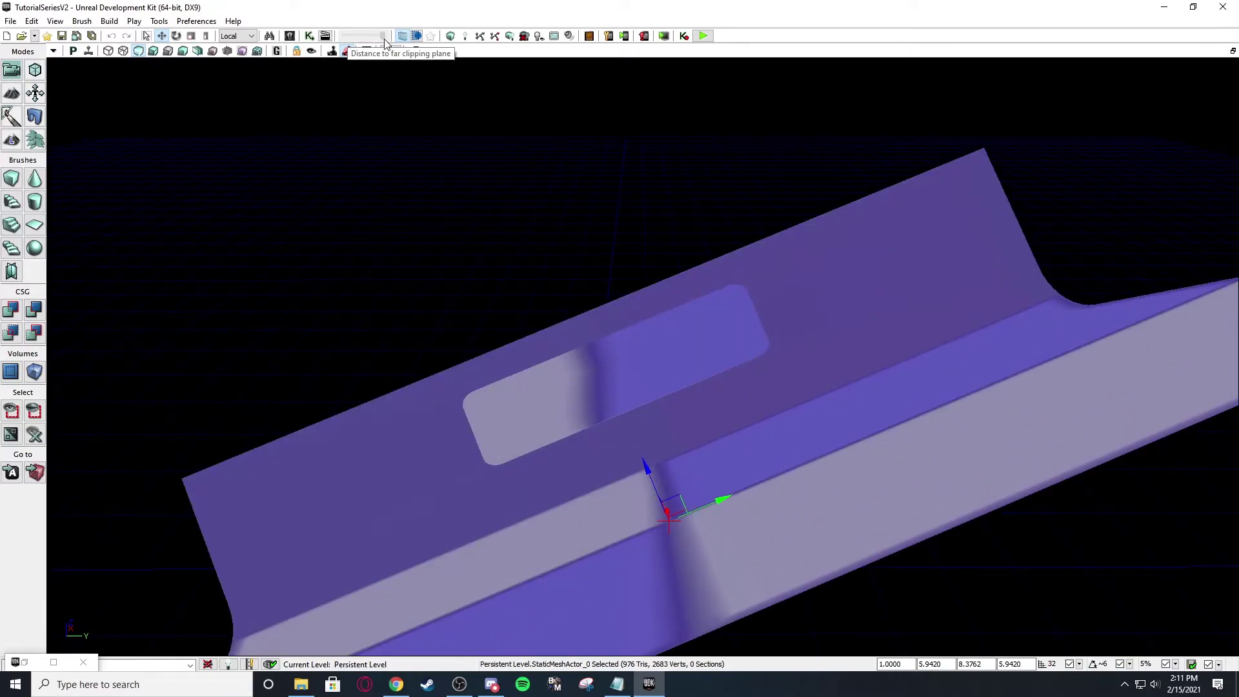
mouse_move(385, 43)
left_mouse_down()
mouse_move(342, 52)
mouse_move(382, 53)
left_mouse_up()
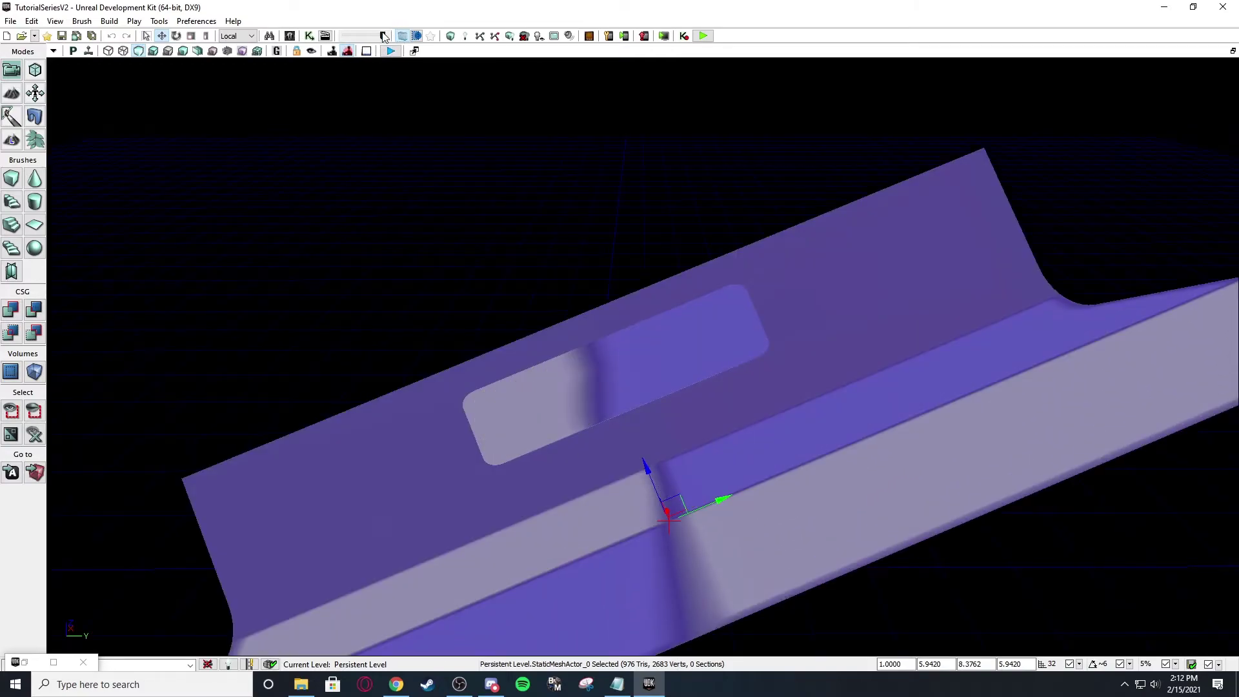
right_click_drag(500, 193, 438, 167)
left_click(367, 36)
left_click(366, 36)
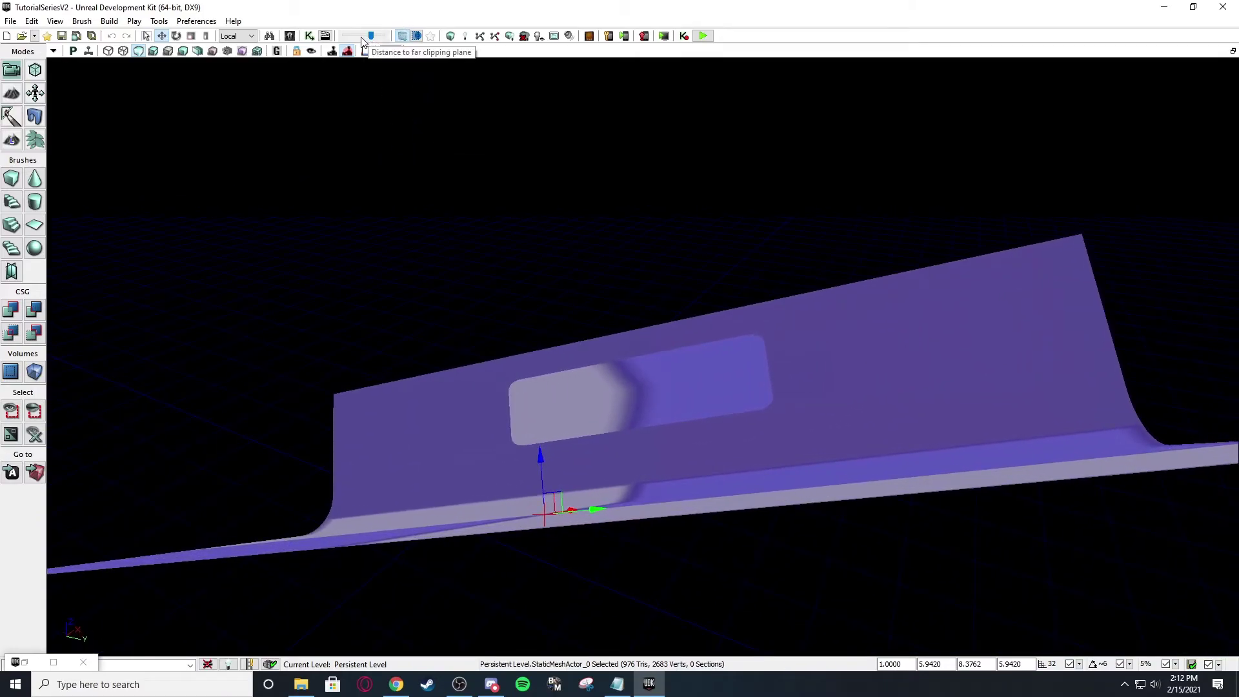
left_click_drag(361, 40, 383, 37)
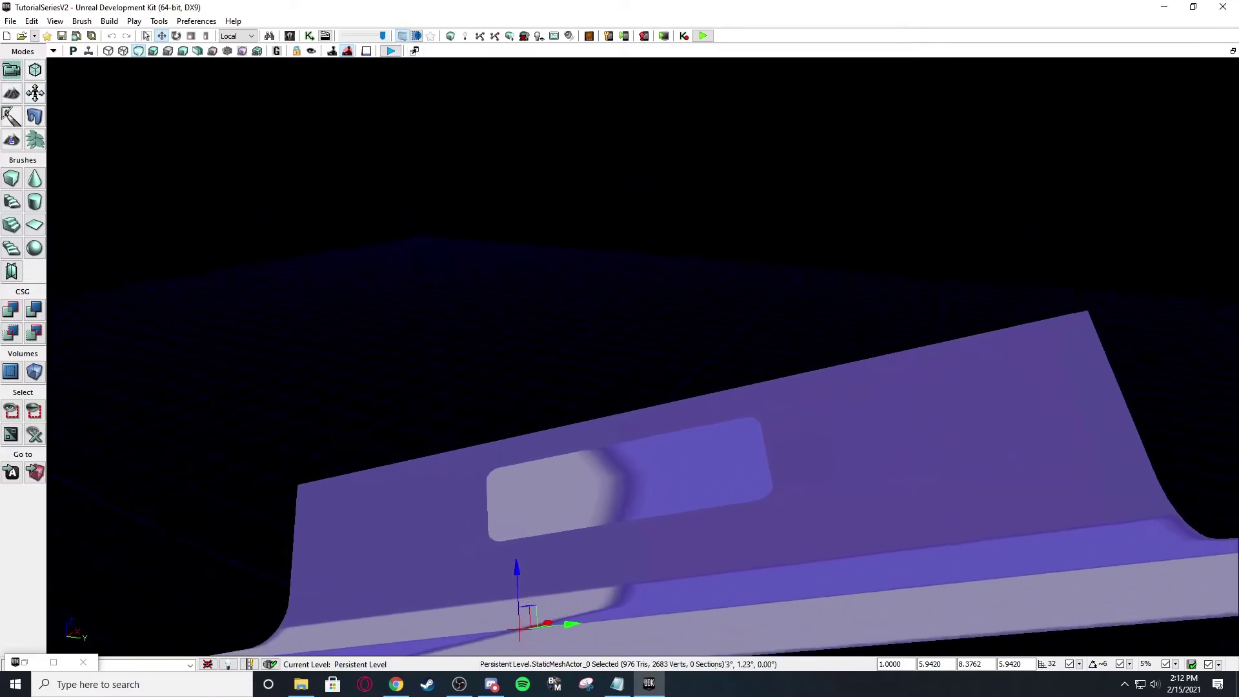
right_click_drag(468, 129, 445, 187)
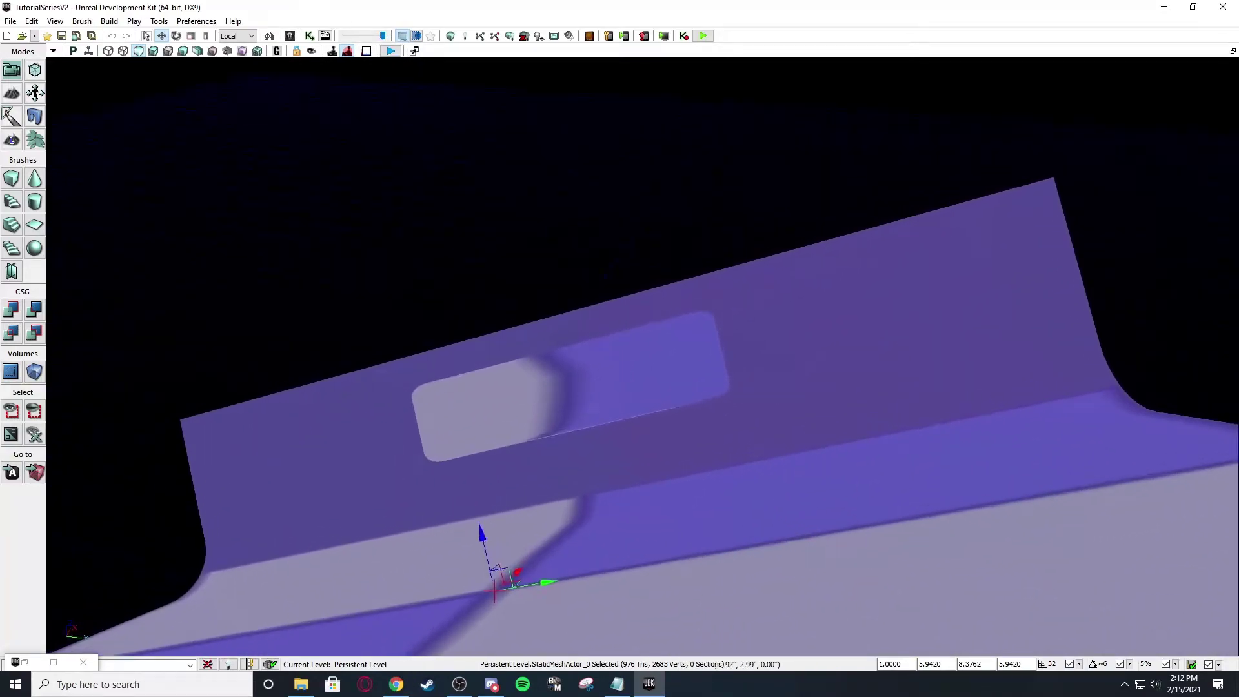
right_click_drag(416, 113, 388, 91)
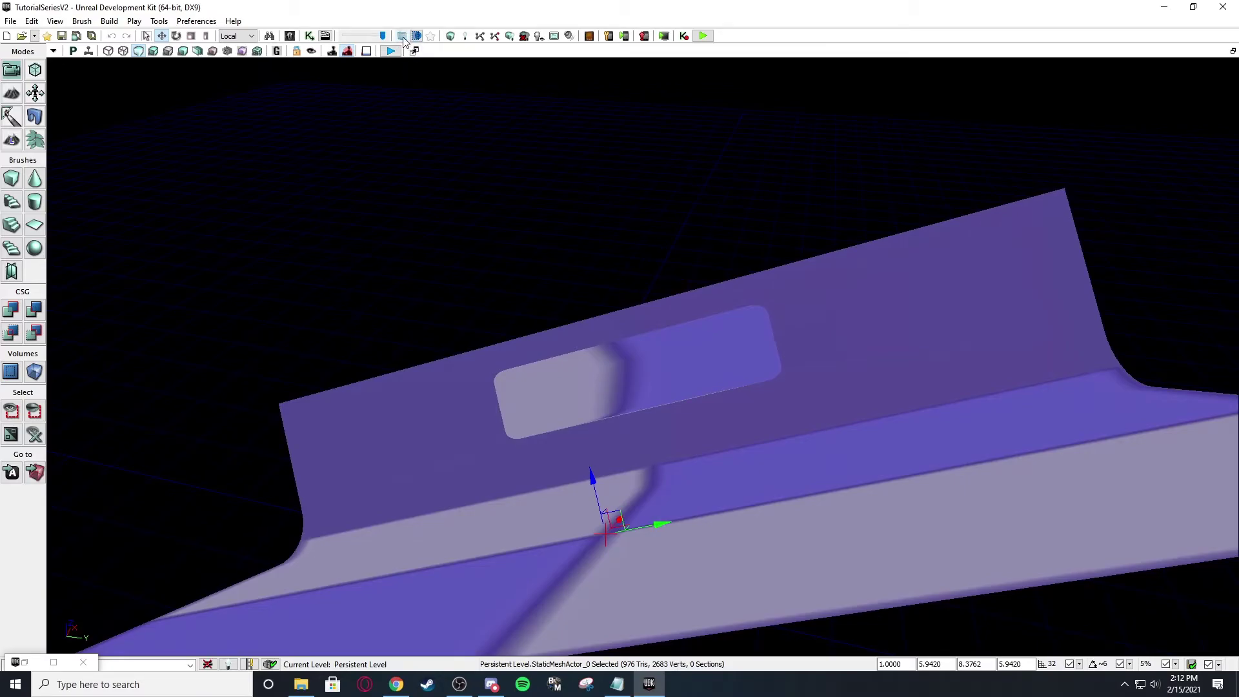
- Compare the field mesh in the Wireframe, Unlit and Lit view modes of the perspective view
left_click_drag(421, 115, 421, 115)
right_click_drag(421, 115, 413, 121)
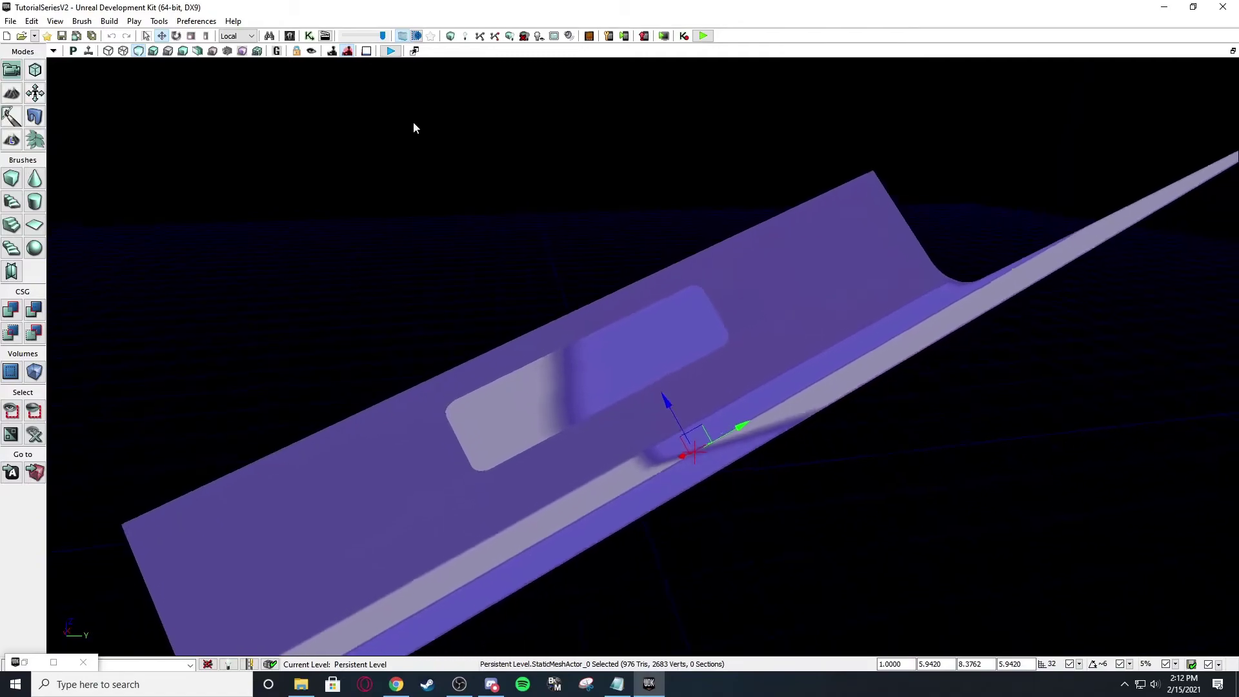
scroll(421, 124, "up", 5)
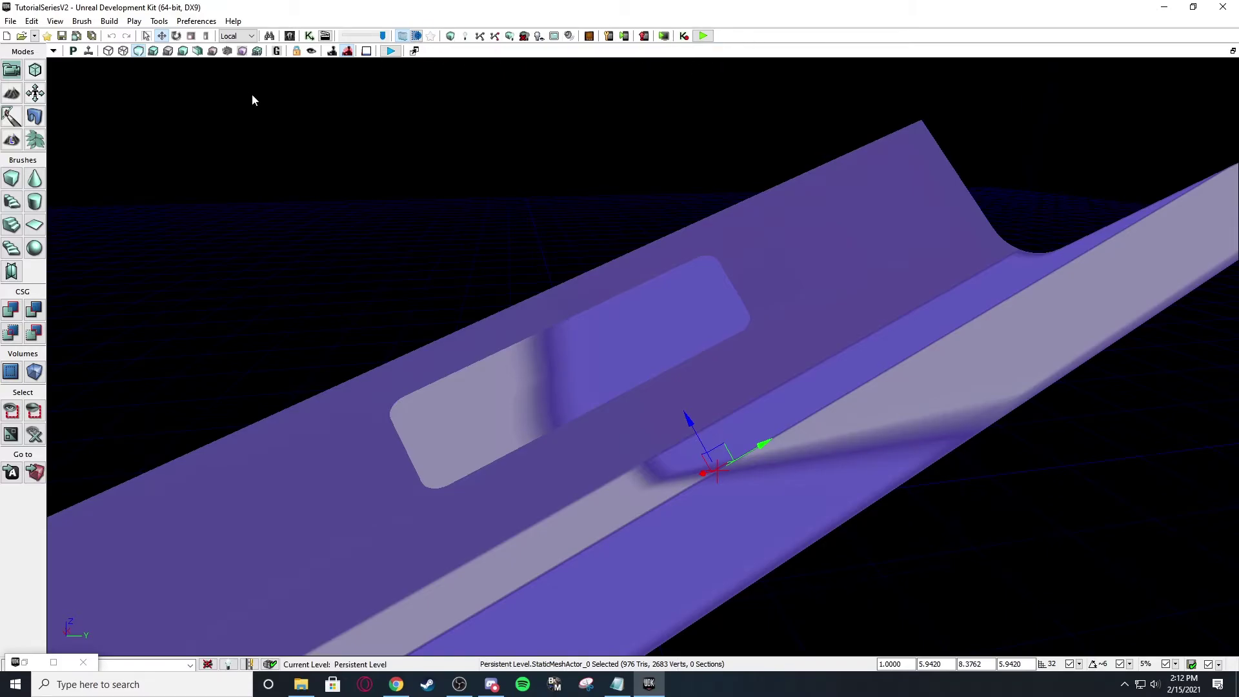
right_click_drag(203, 60, 114, 55)
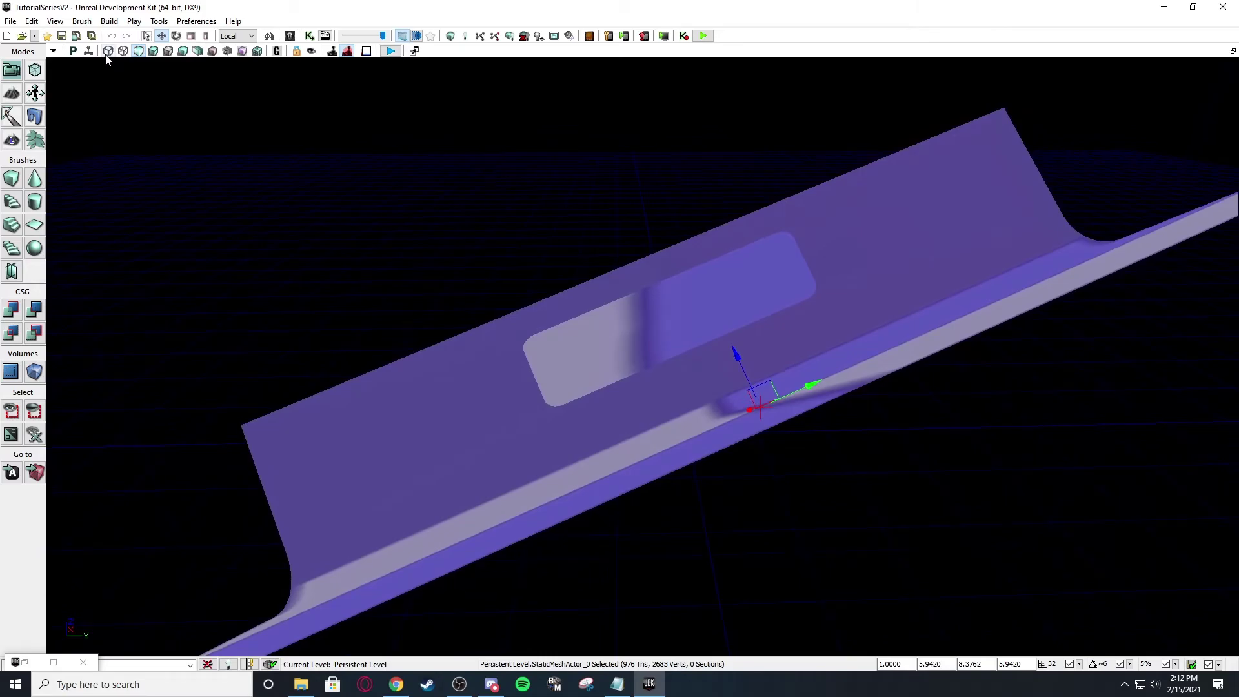
left_click(123, 52)
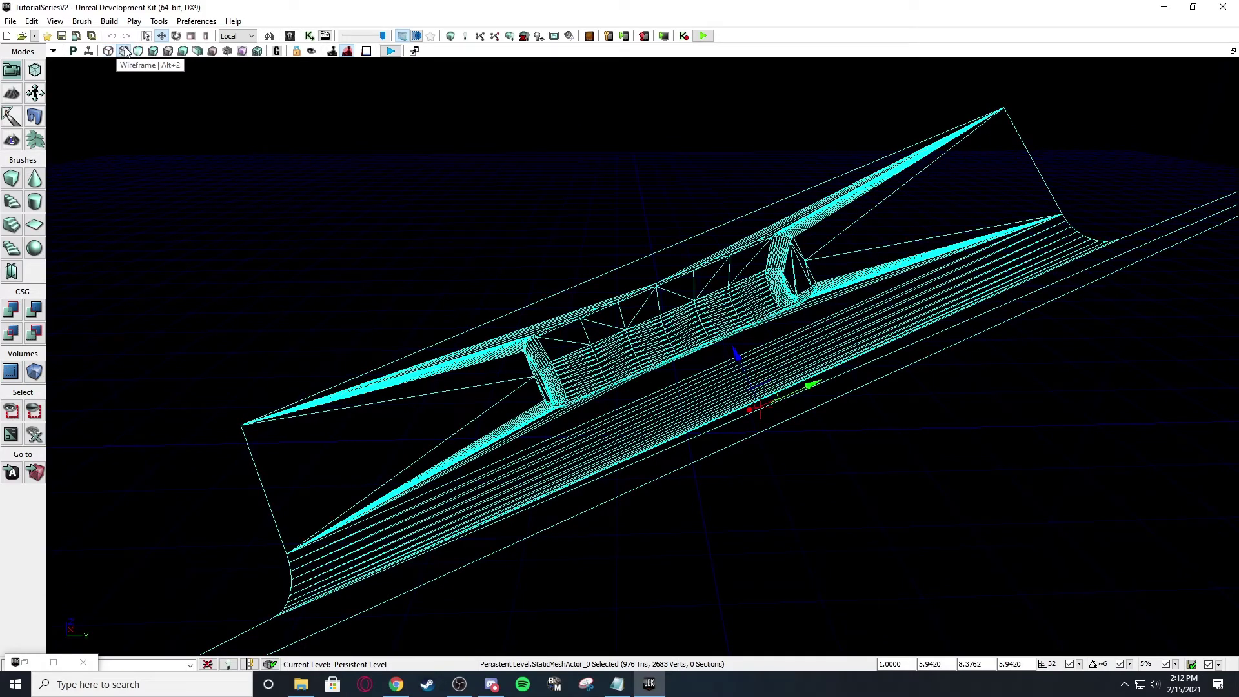
left_click(139, 52)
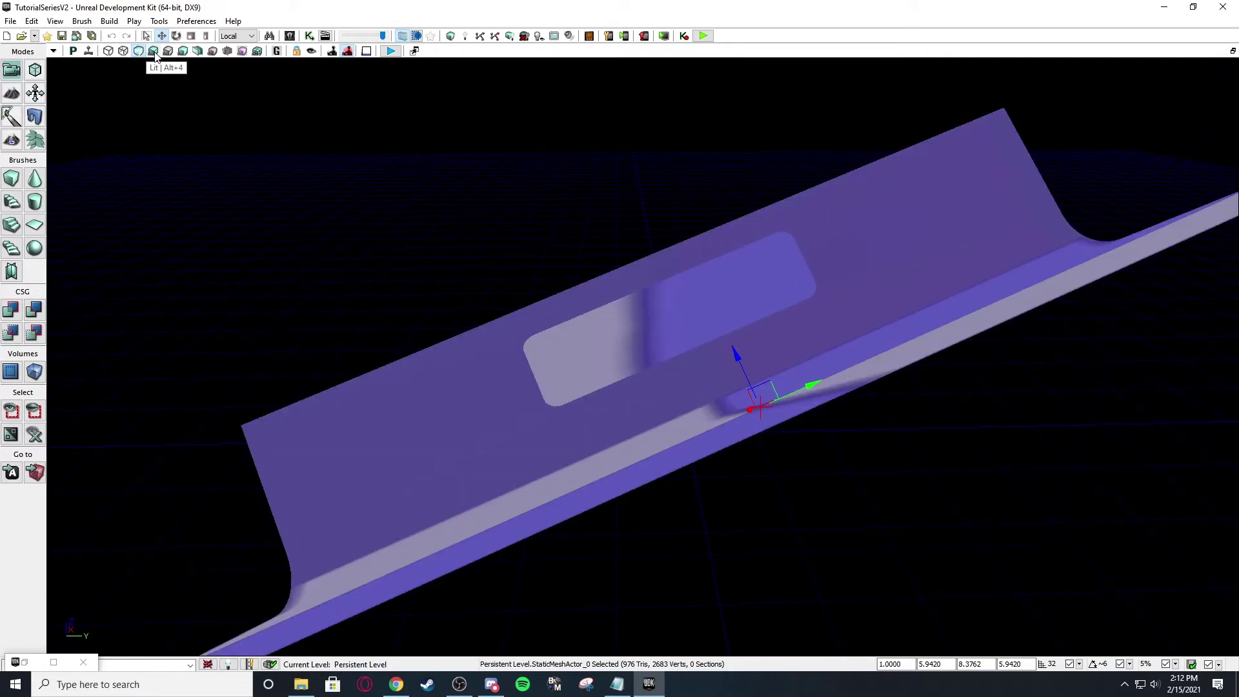
left_click(160, 53)
right_click_drag(362, 251, 208, 139)
- Preview the remaining view modes, from Detail Lighting to Lighting Only with Texel Density, and close the density rendering options
left_click(171, 54)
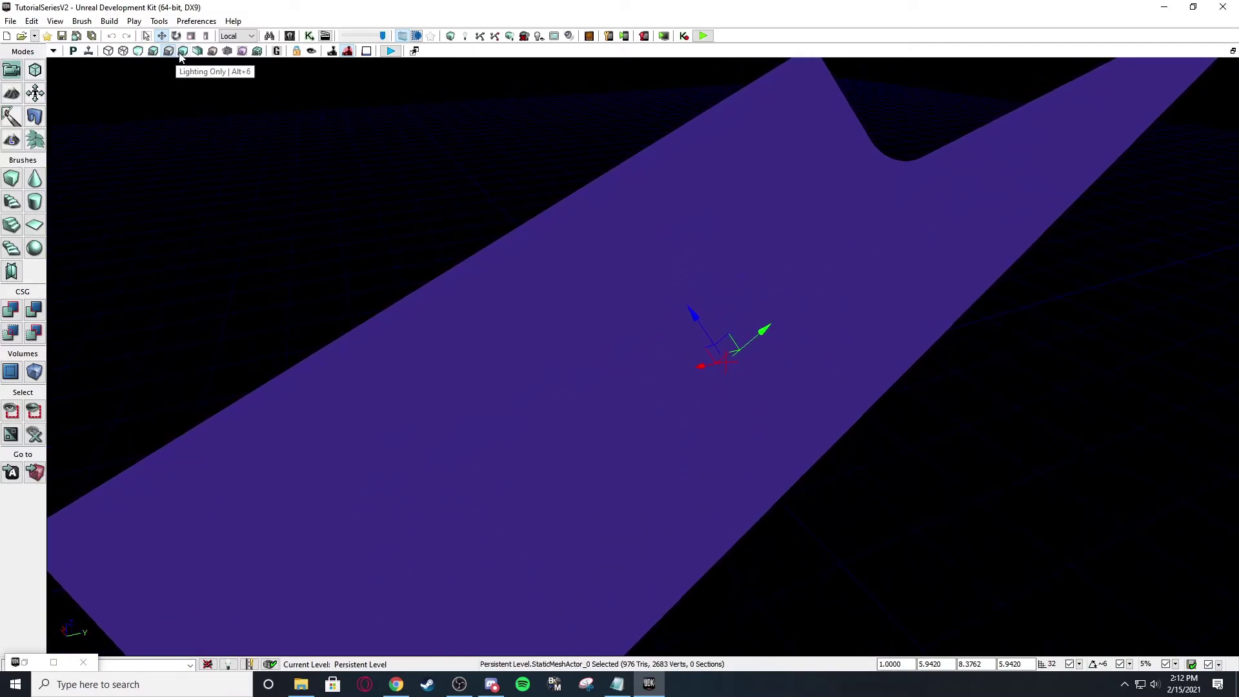
left_click(177, 54)
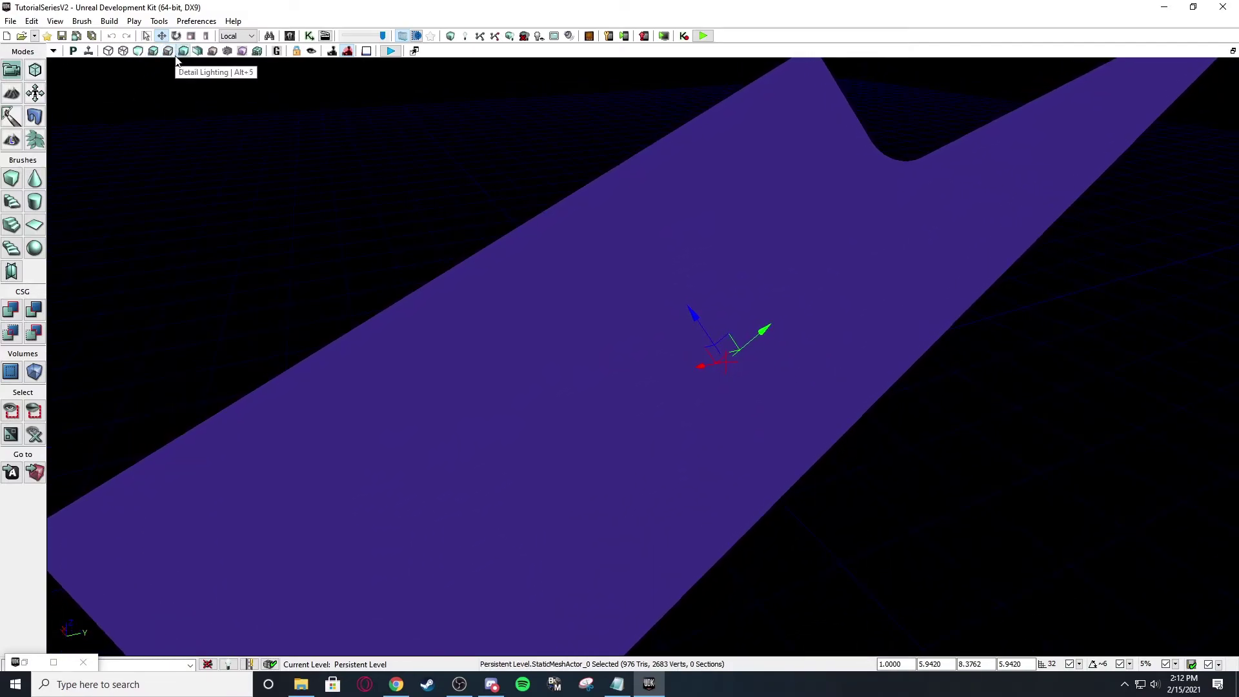
left_click(212, 55)
left_click(242, 54)
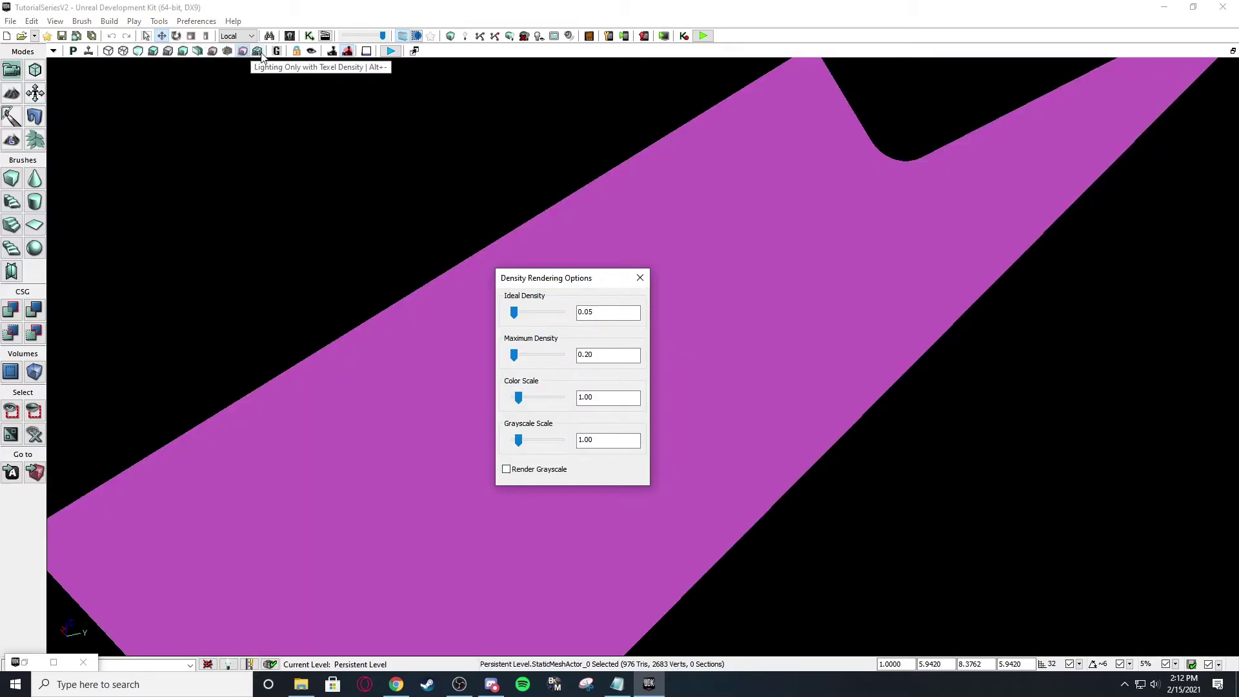
left_click(258, 51)
right_click_drag(362, 216, 365, 215)
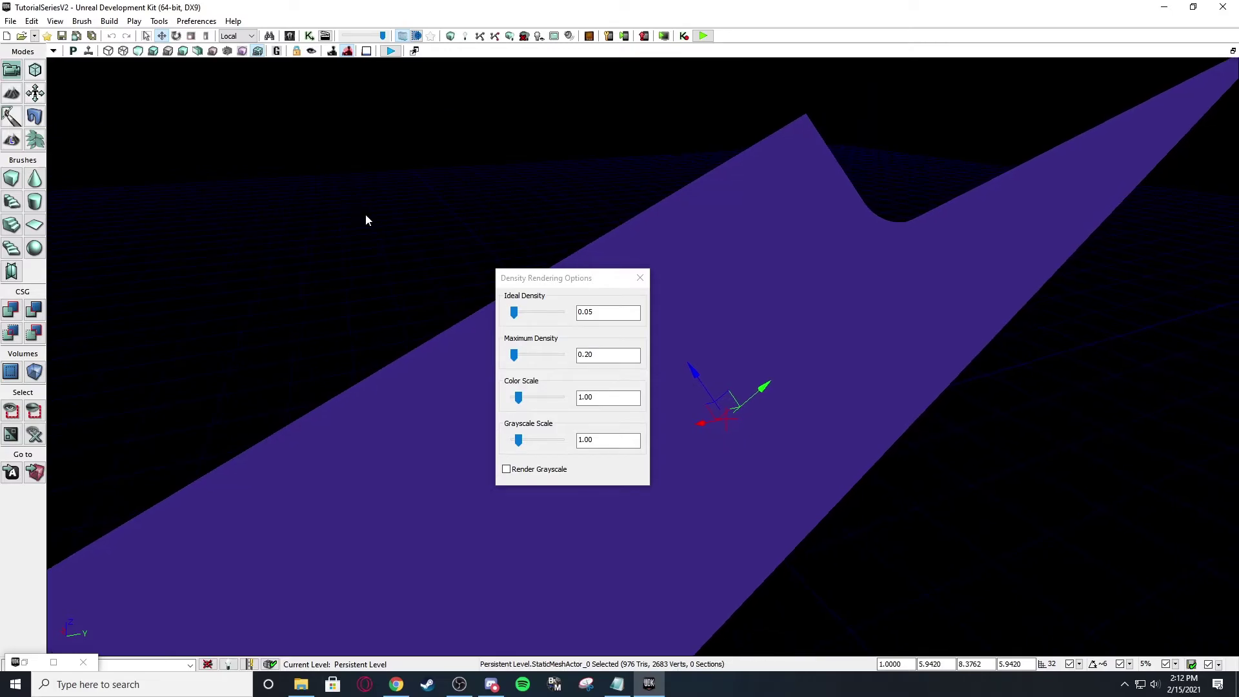
left_click(641, 277)
- Show the field mesh in Wireframe briefly and set the perspective view back to Unlit
left_click(122, 52)
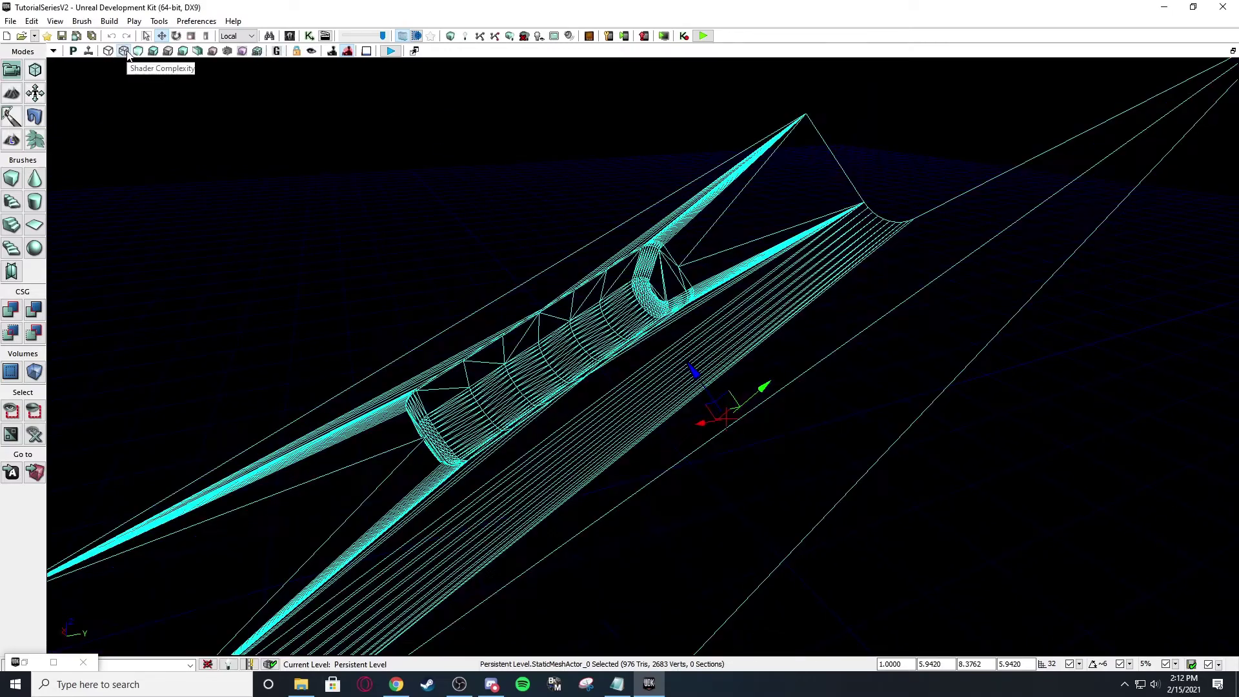
left_click(137, 52)
right_click_drag(361, 194, 365, 196)
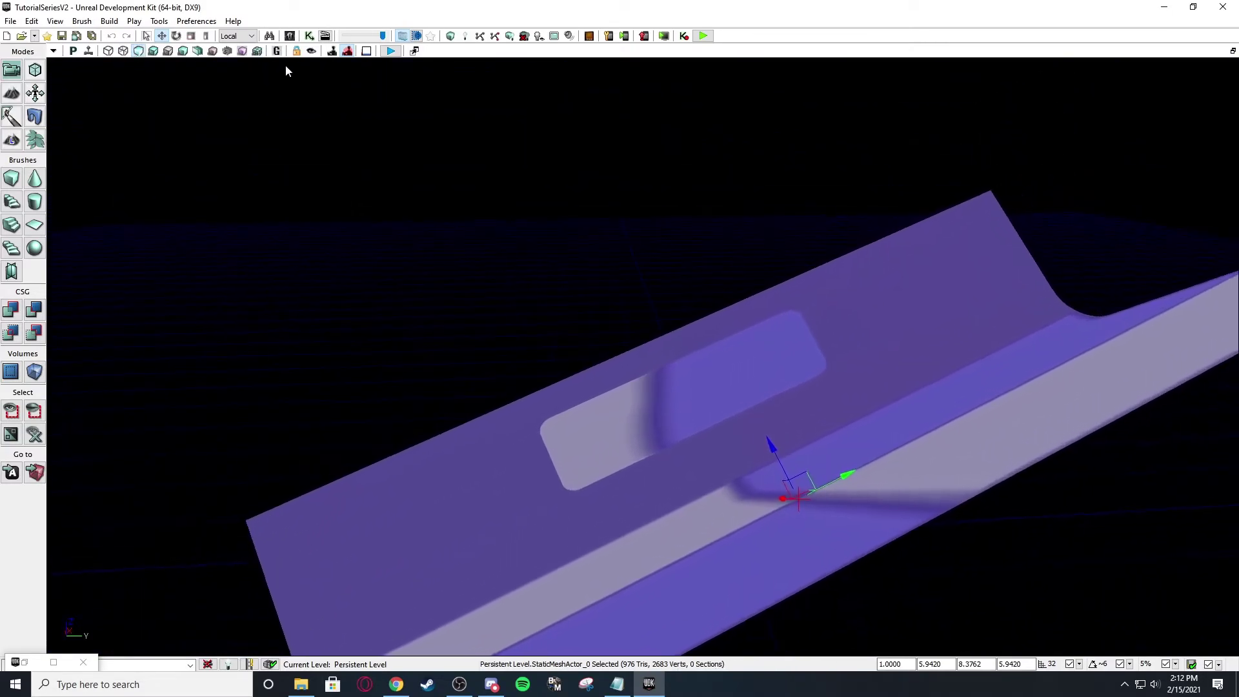
- Toggle Game View on and off, check the mesh in Wireframe, and restore the Unlit view mode
left_click(275, 52)
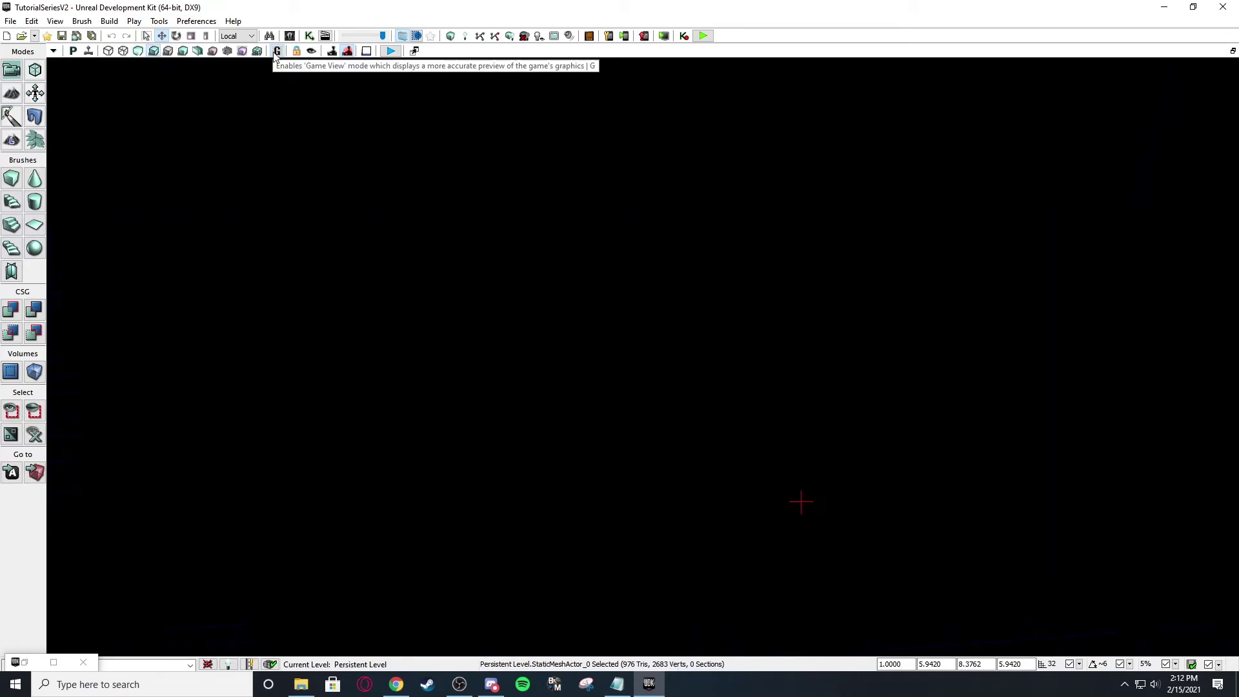
left_click(276, 52)
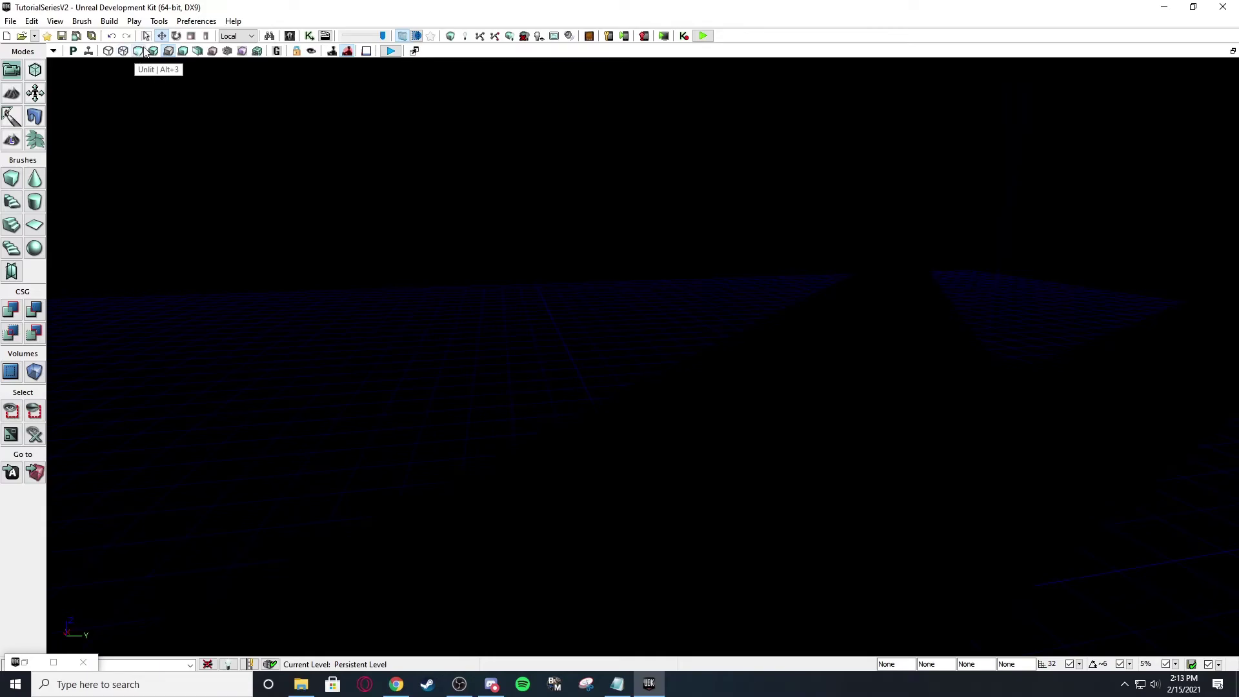
left_click(123, 51)
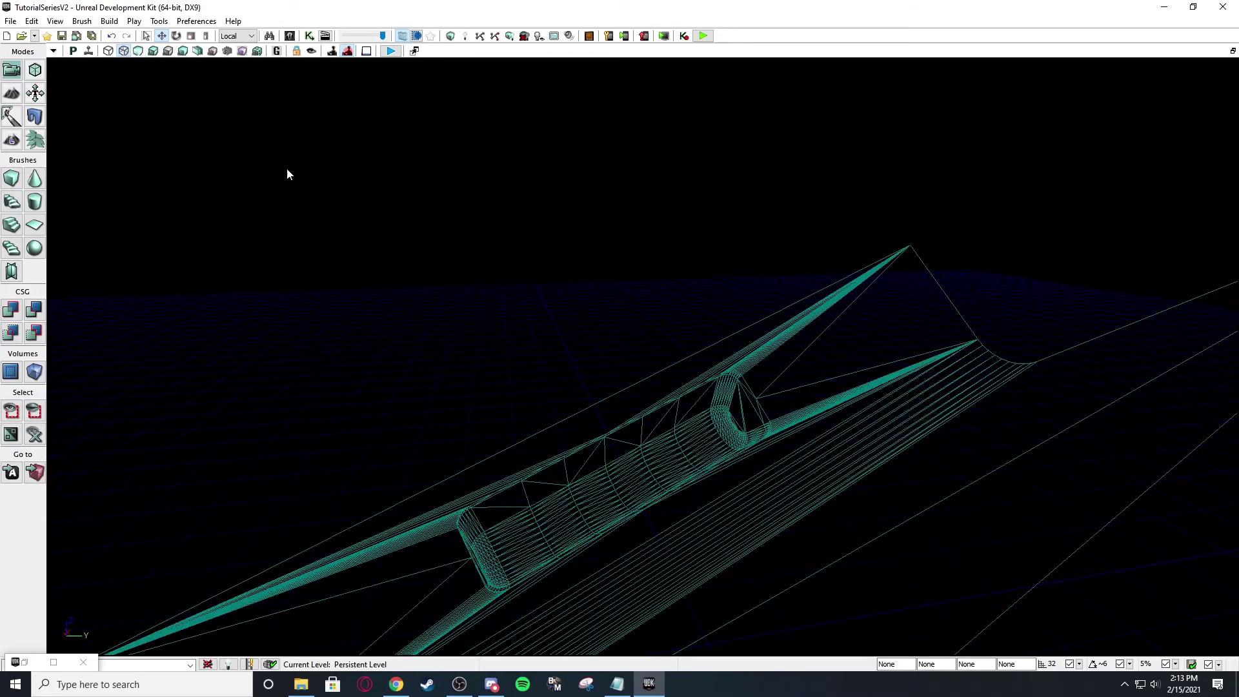
left_click(139, 51)
- Select the field mesh and focus the view on it with Go to Actor, repeating this from several camera positions
right_click_drag(258, 193, 218, 223)
right_click_drag(426, 186, 439, 191)
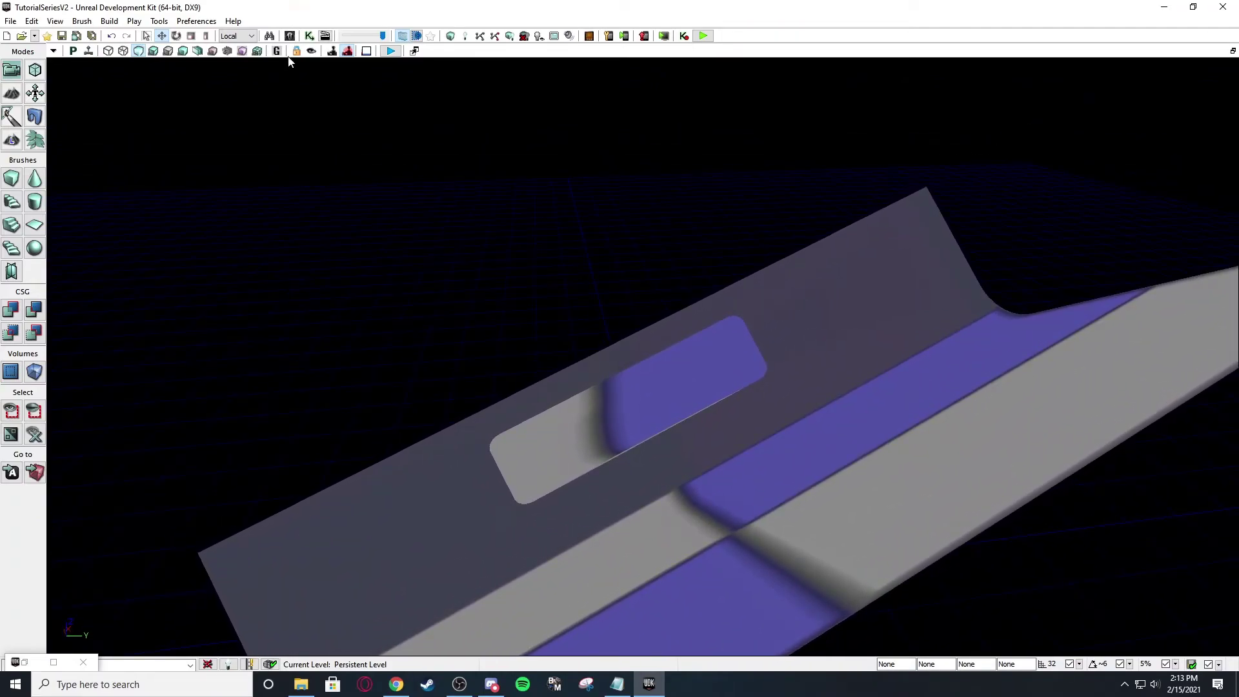
mouse_move(400, 194)
right_mouse_down()
mouse_move(367, 182)
mouse_move(382, 197)
right_mouse_up()
right_click_drag(451, 263, 625, 285)
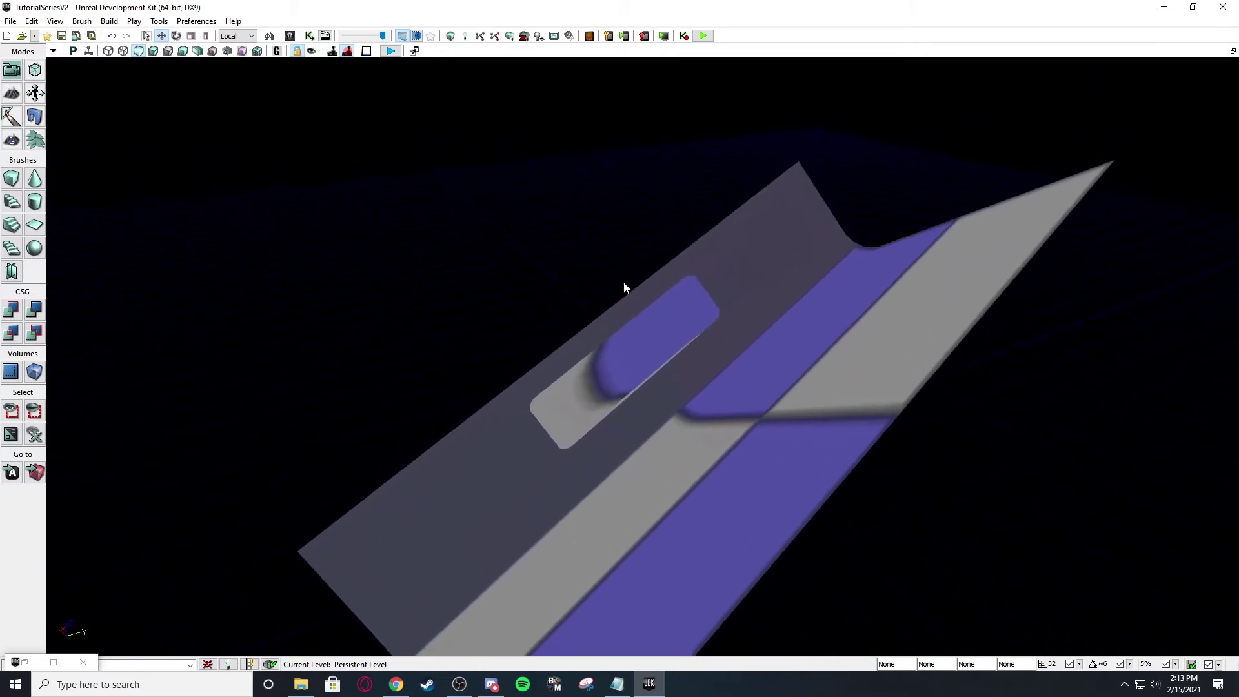
right_click(630, 302)
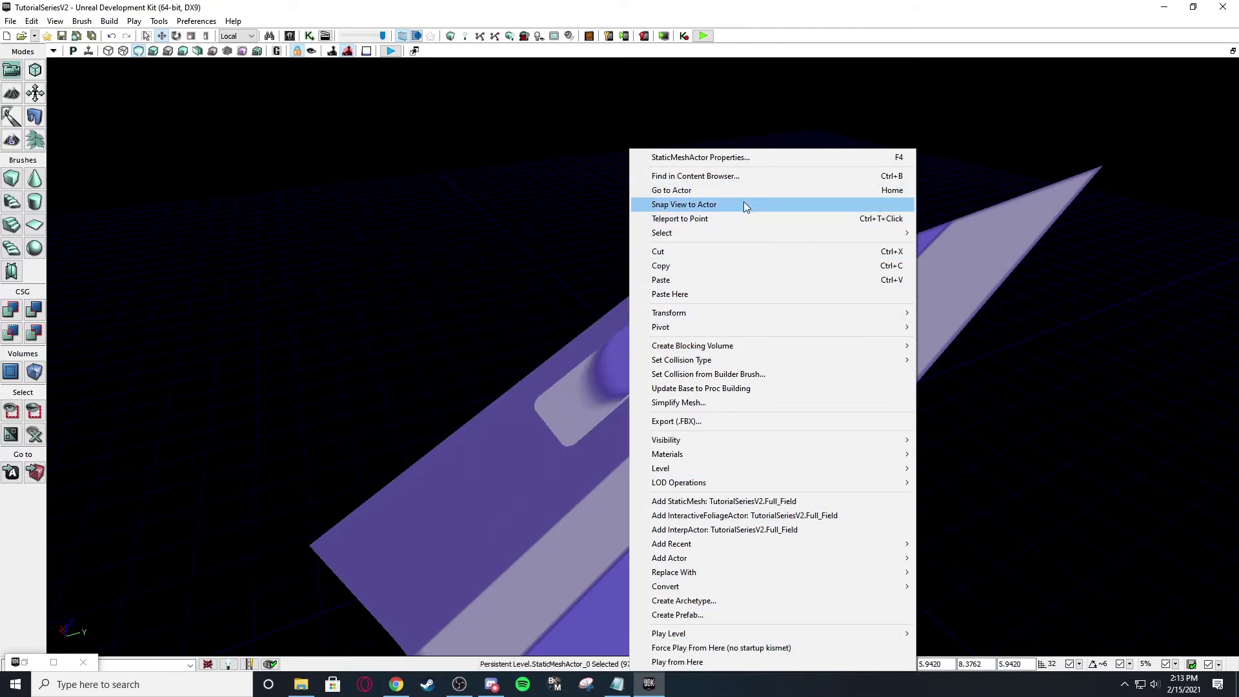
left_click(745, 189)
right_click_drag(738, 221, 697, 268)
scroll(697, 268, "down", 4)
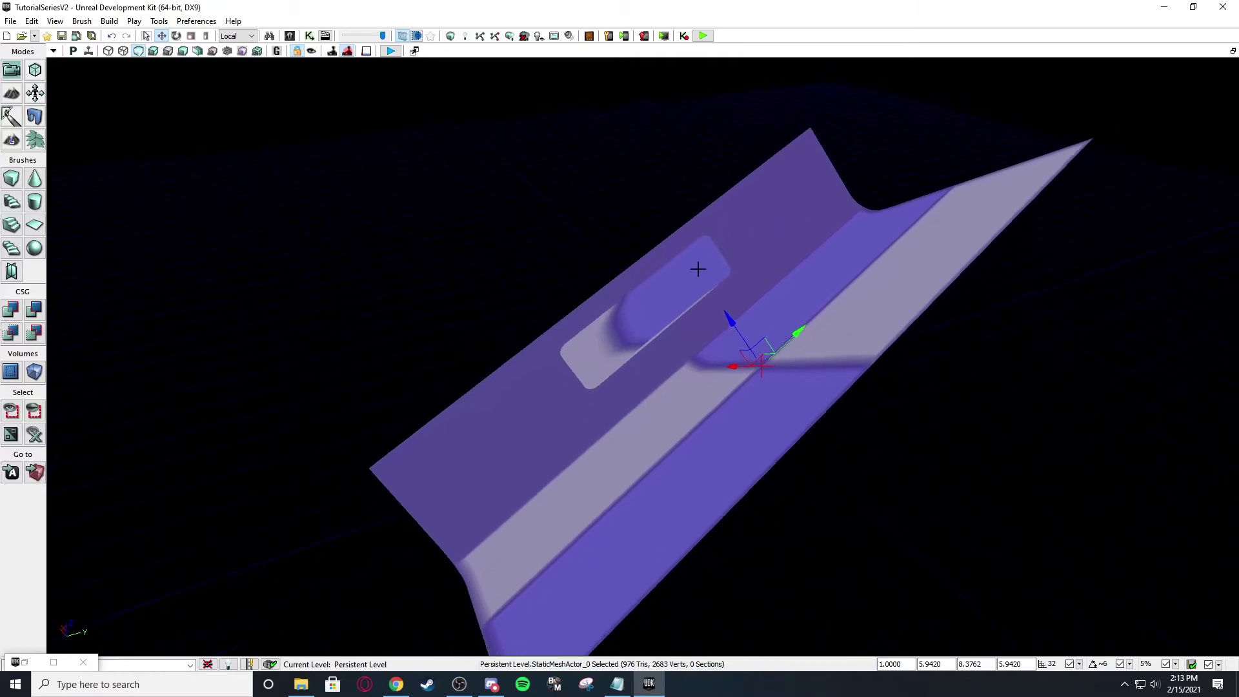
right_click(690, 250)
left_click(753, 204)
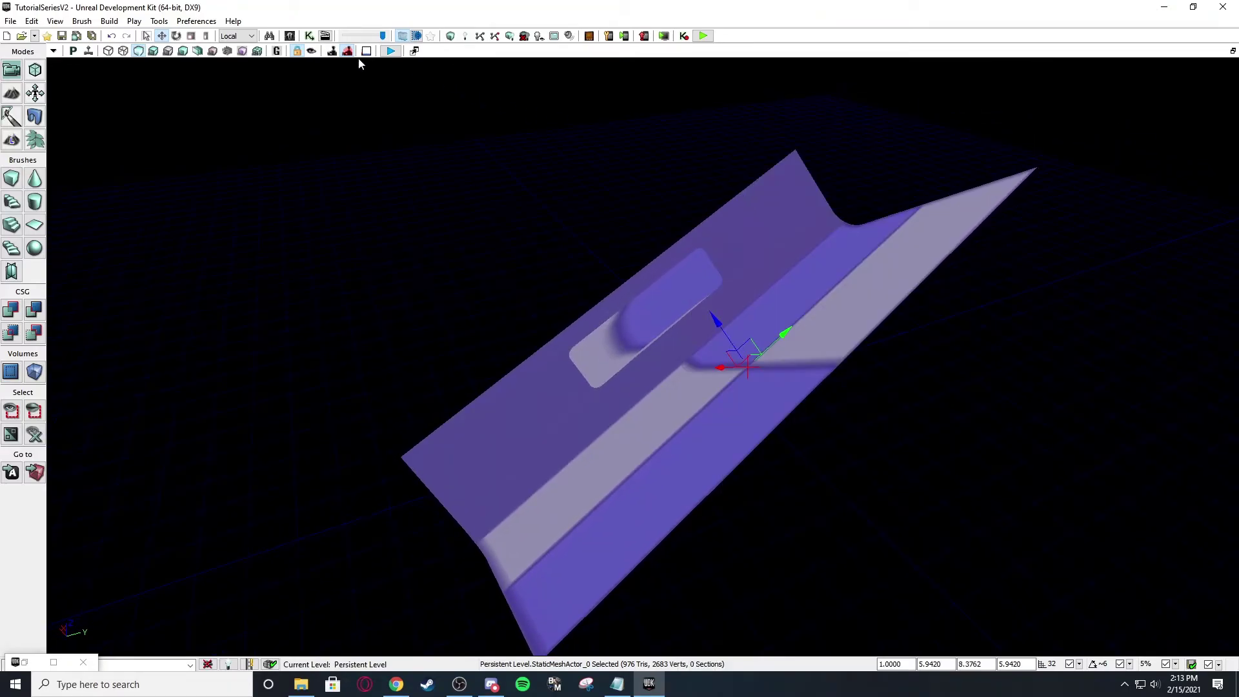
right_click(625, 148)
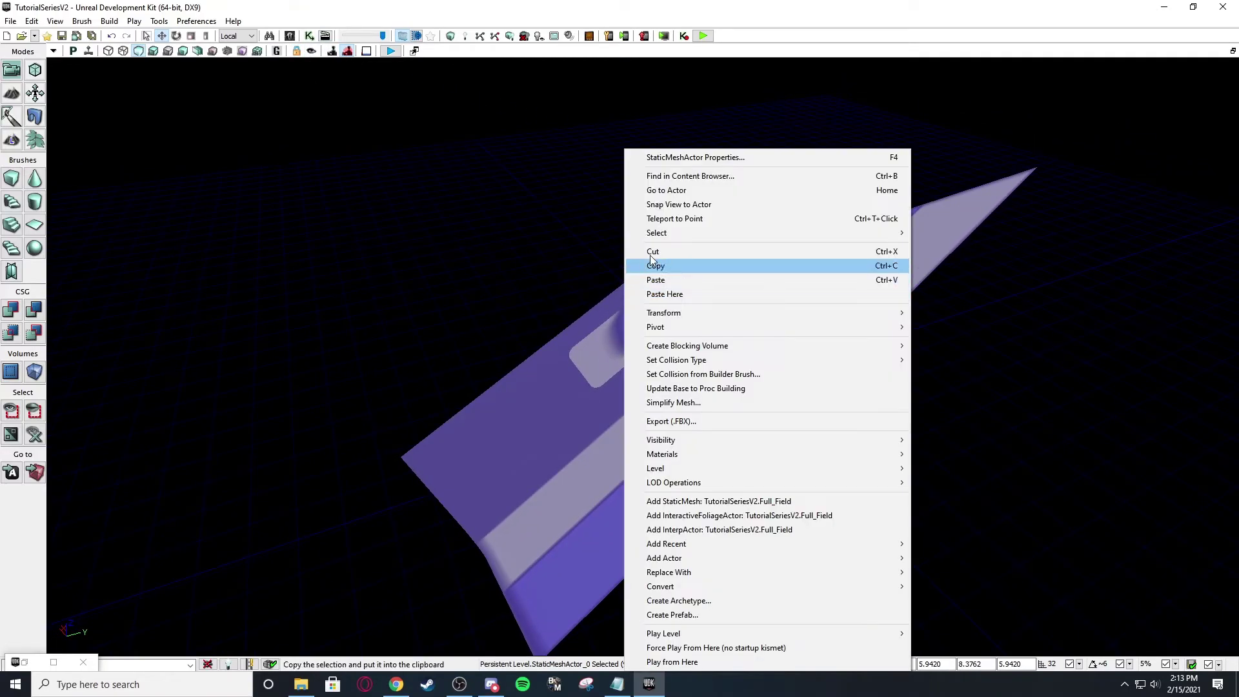
left_click(682, 188)
right_click(674, 279)
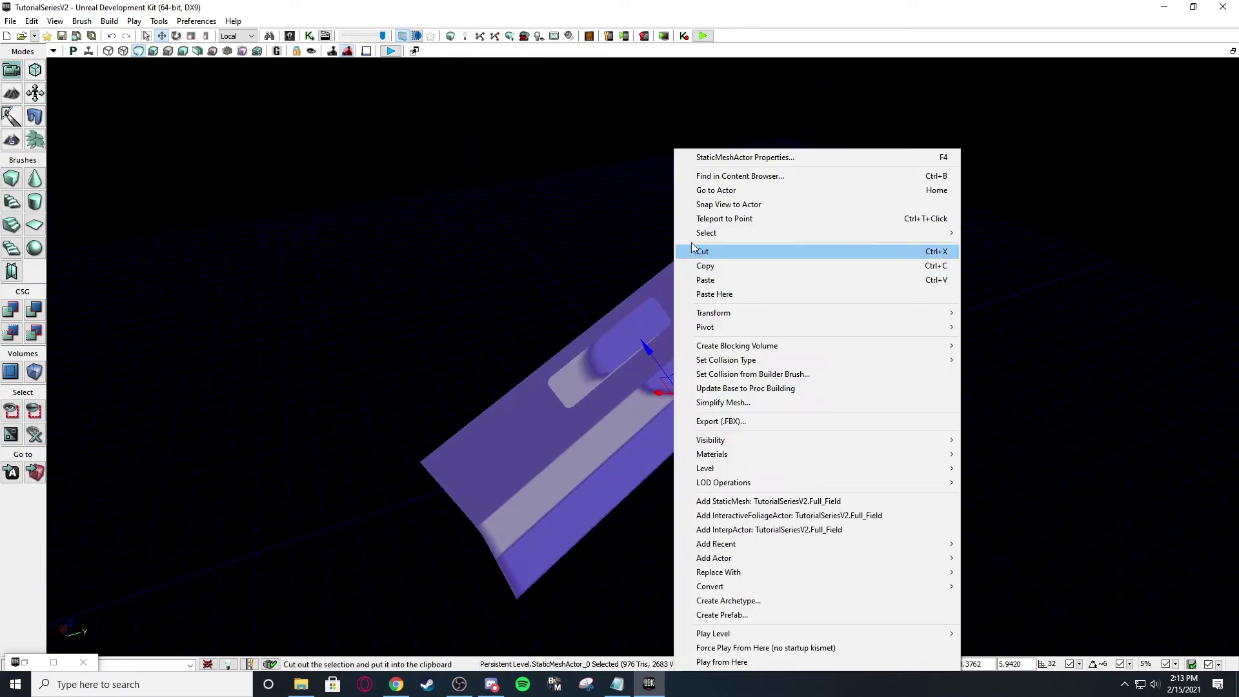
left_click(703, 193)
left_click(650, 227)
right_click_drag(650, 227, 642, 379)
left_click(642, 379)
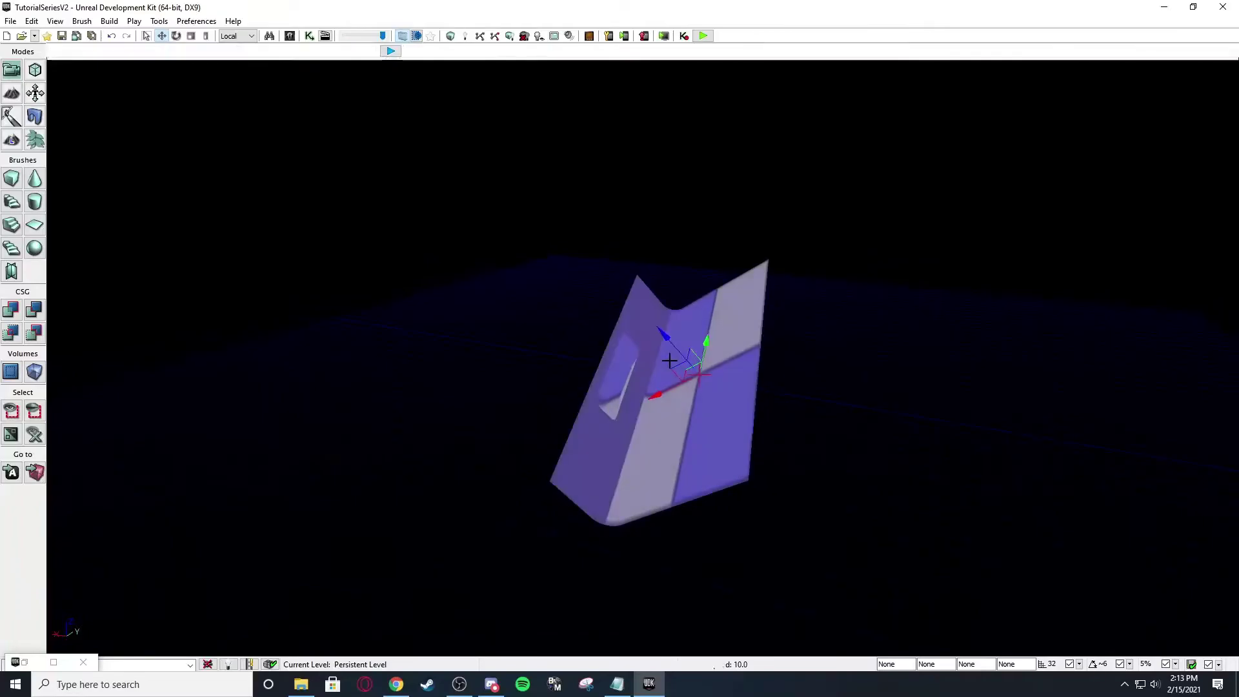
right_click(672, 148)
left_click(707, 194)
right_click_drag(706, 208, 516, 232)
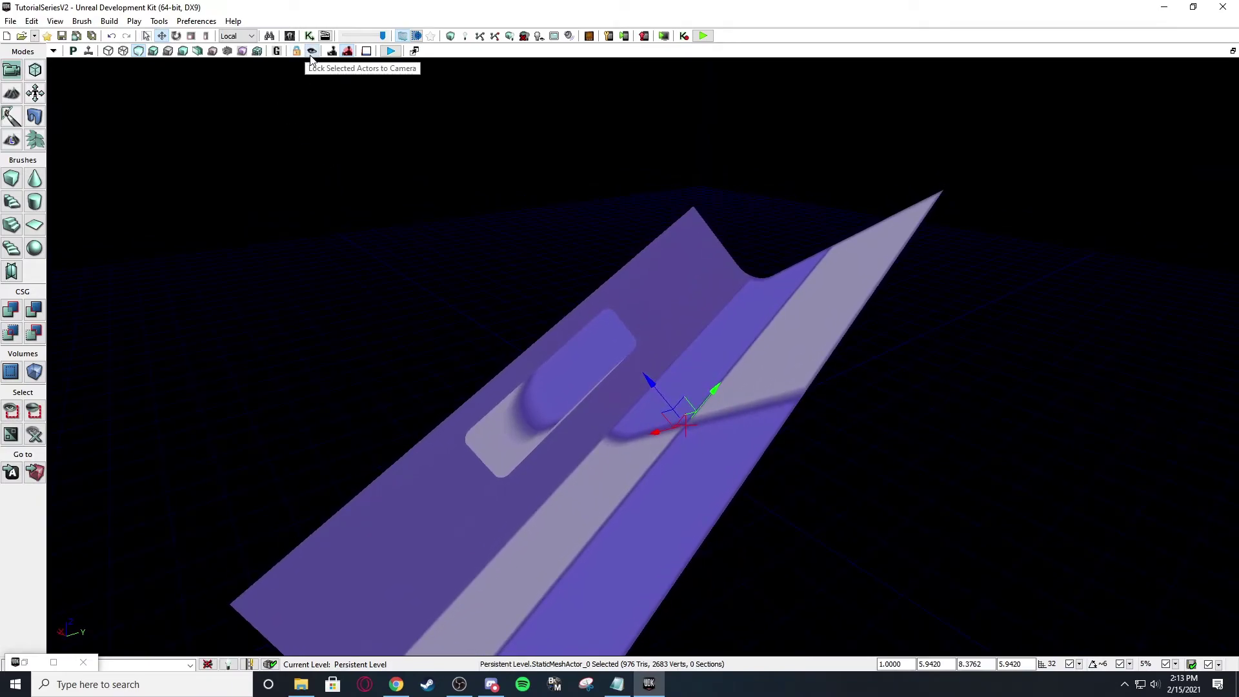
- Try locking the selected field mesh to the camera, and view the mesh's wall opening up close
left_click(312, 52)
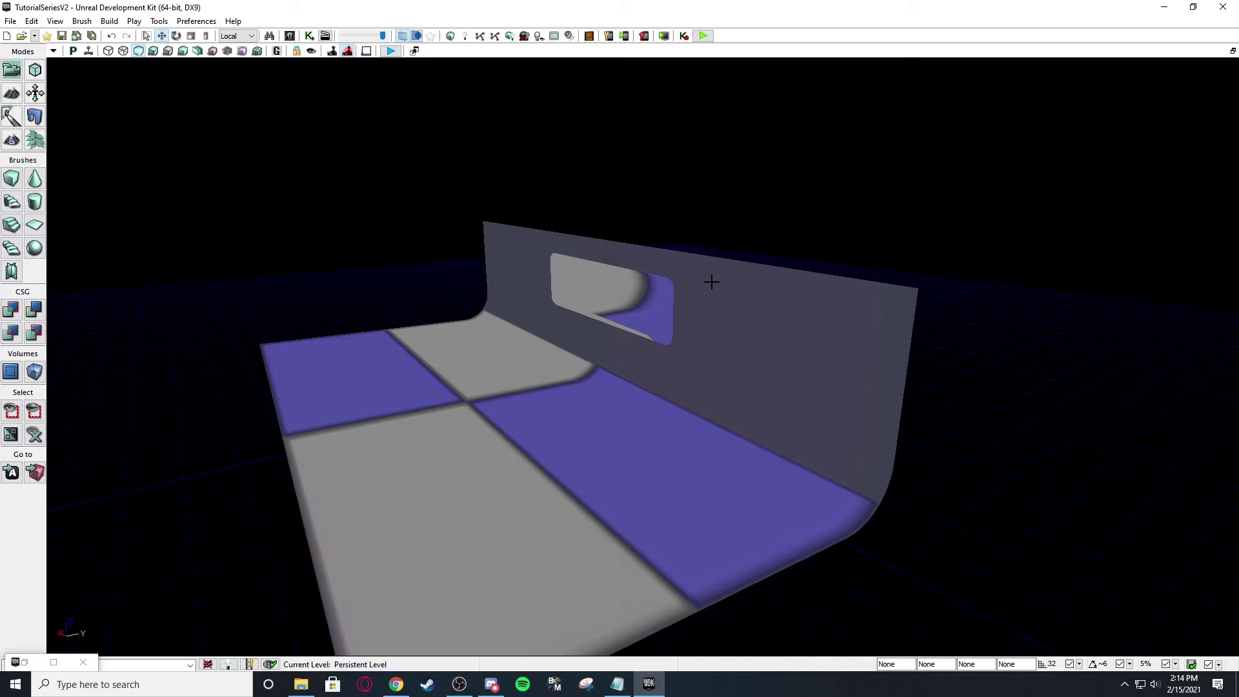
right_click_drag(706, 262, 400, 182)
scroll(401, 176, "up", 4)
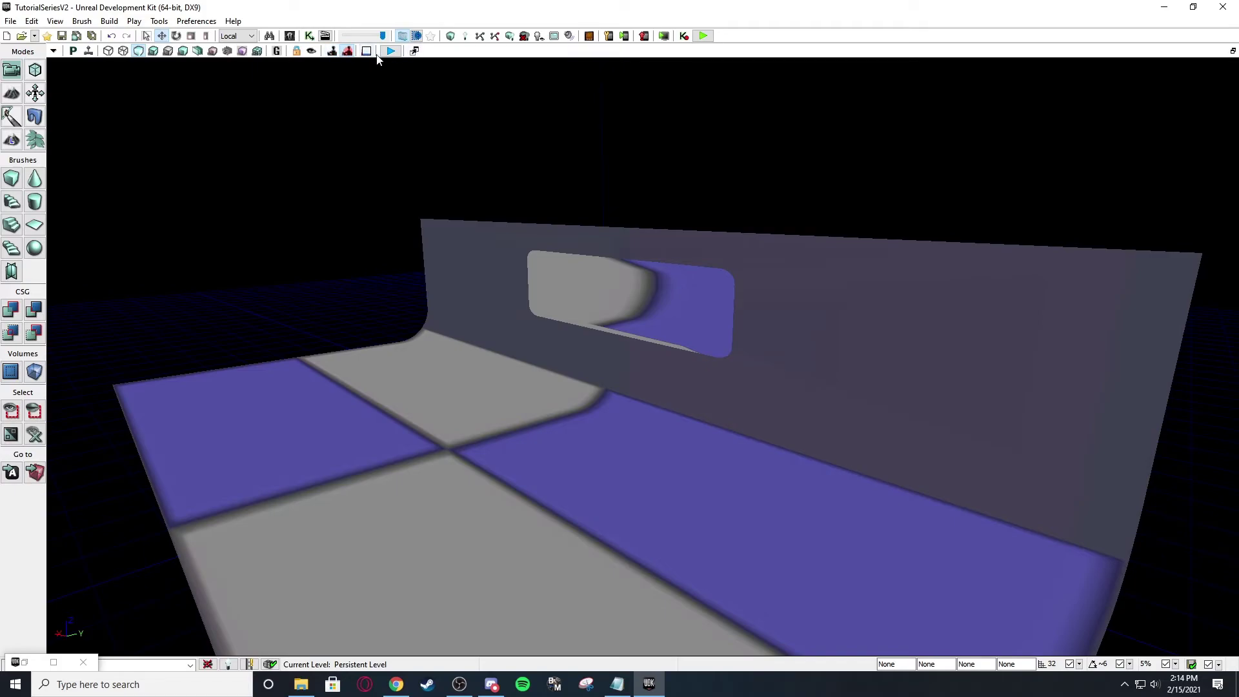
scroll(391, 57, "up", 6)
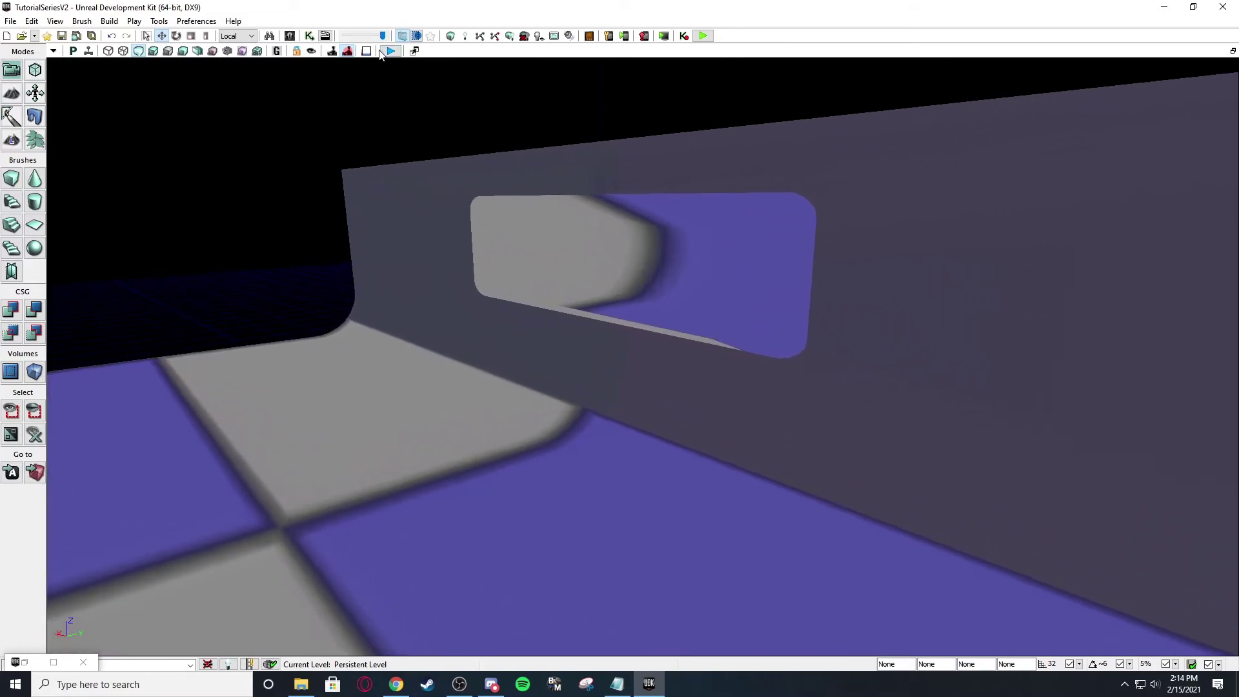
right_click_drag(407, 155, 386, 130)
left_click_drag(391, 59, 400, 61)
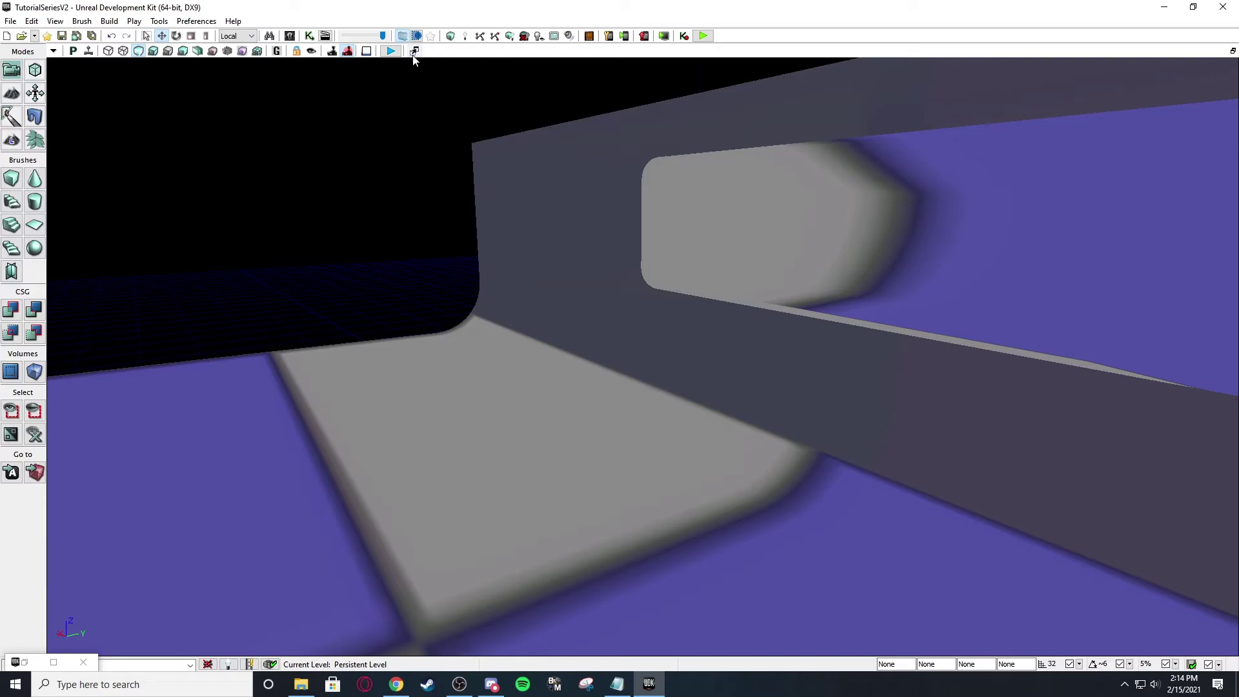
- Open a floating copy of the perspective viewport, reposition its window, look around the mesh in it, and close it
left_click(415, 52)
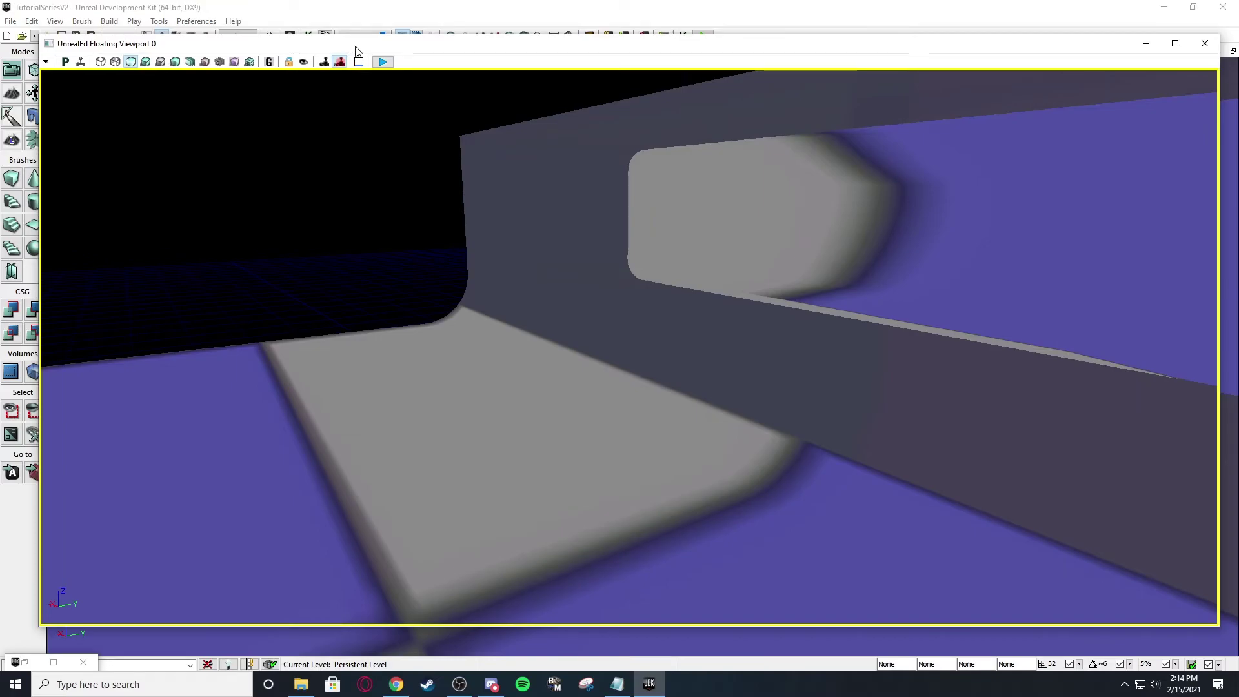
left_click_drag(356, 47, 351, 25)
mouse_move(417, 223)
right_mouse_down()
mouse_move(251, 90)
mouse_move(38, 134)
mouse_move(681, 108)
mouse_move(417, 229)
right_mouse_up()
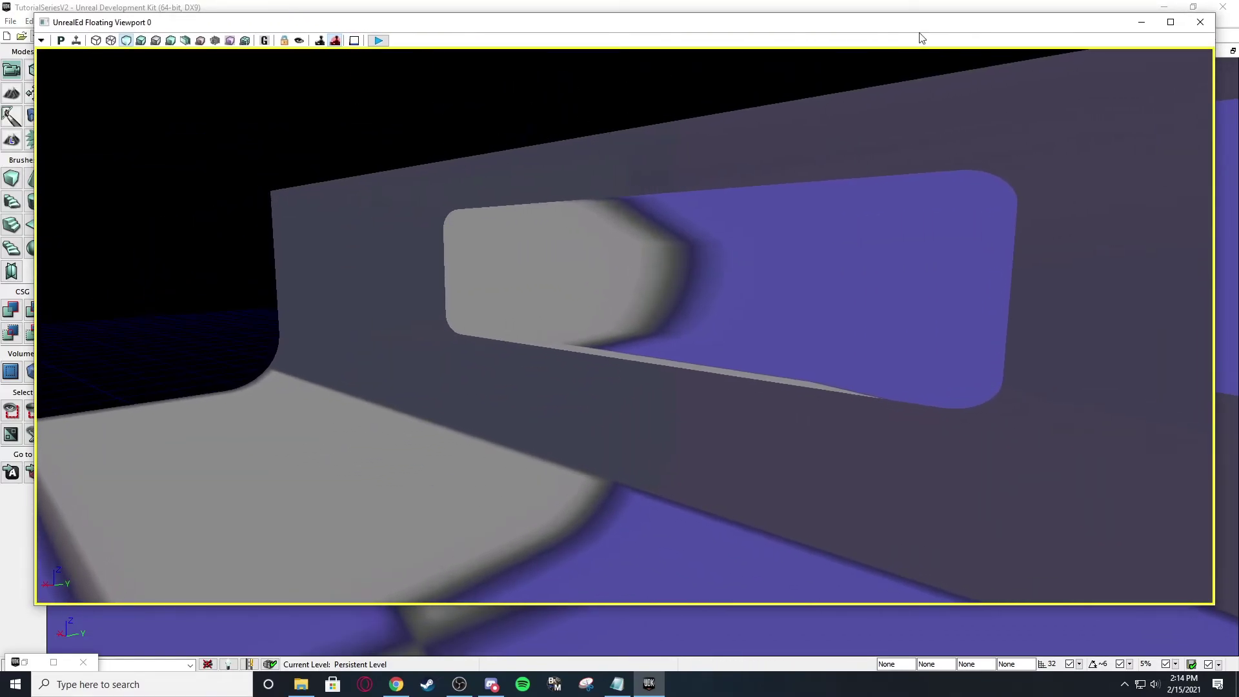
mouse_move(398, 11)
left_mouse_down()
mouse_move(383, 99)
mouse_move(484, 28)
mouse_move(404, 13)
left_mouse_up()
left_click(1213, 28)
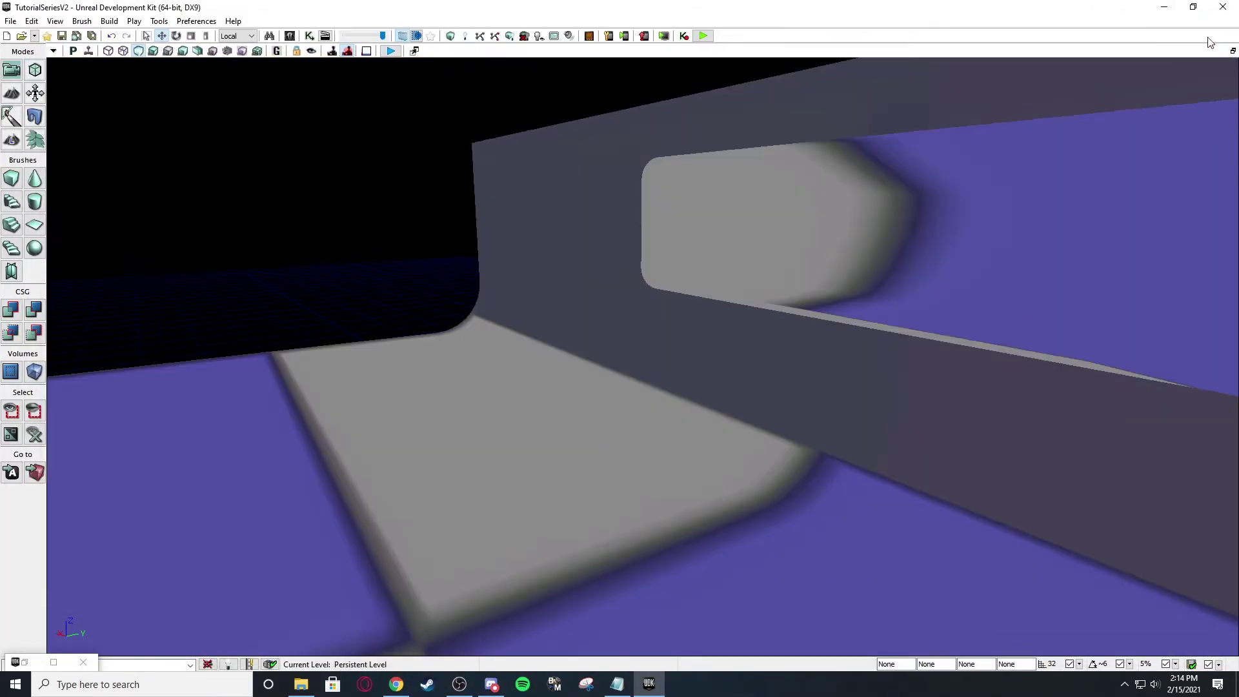
right_click_drag(639, 97, 639, 97)
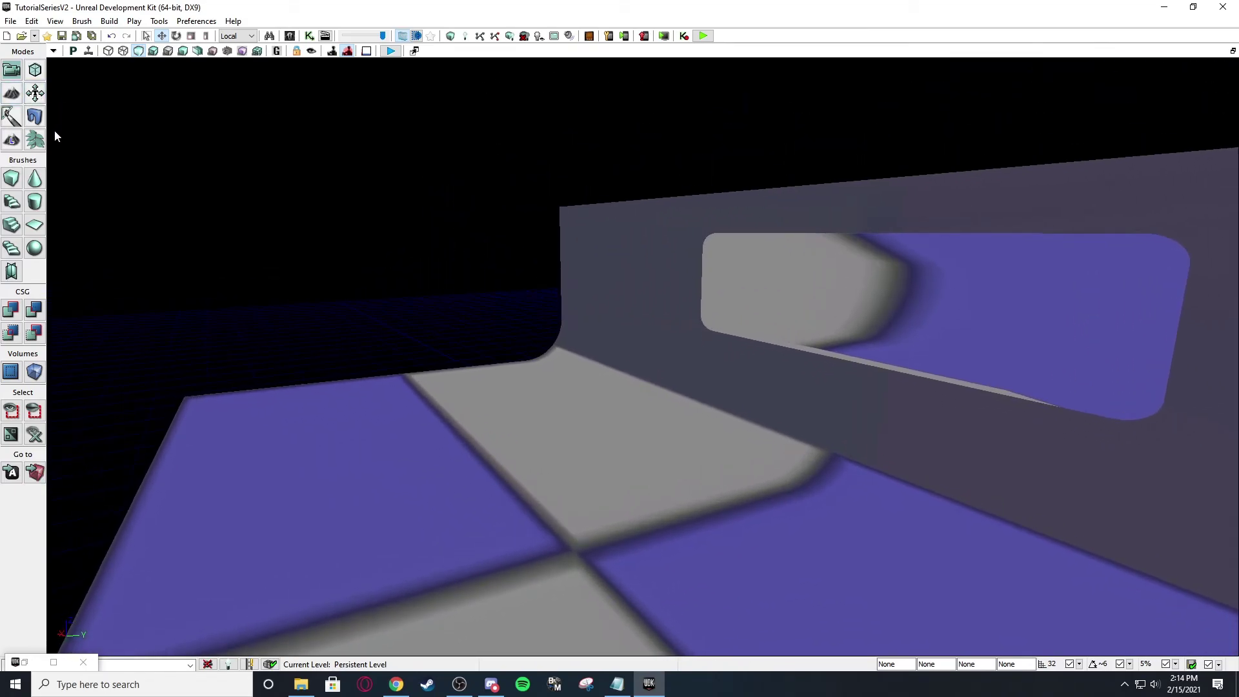
- Select the small builder brush on the field's floor and scale it up uniformly into a large box
right_click_drag(374, 271, 436, 277)
scroll(435, 277, "up", 5)
scroll(493, 395, "up", 1)
left_click(493, 395)
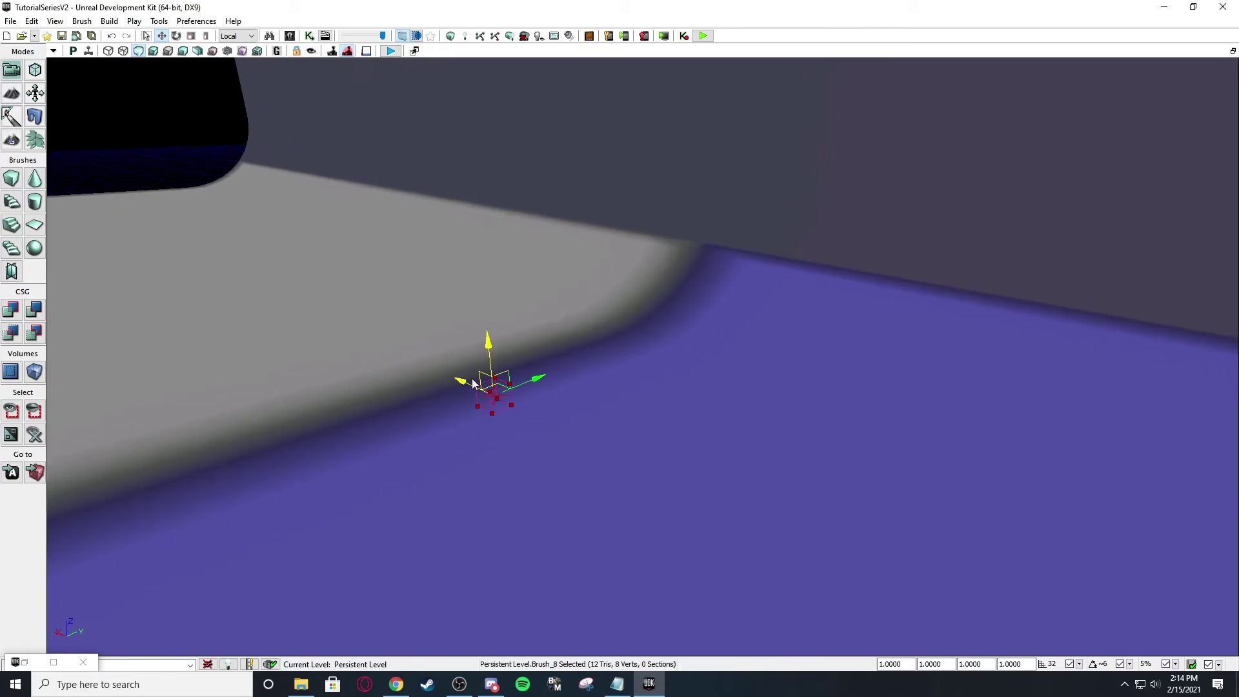
right_click_drag(475, 379, 415, 315)
scroll(415, 316, "down", 5)
key("space")
key("space")
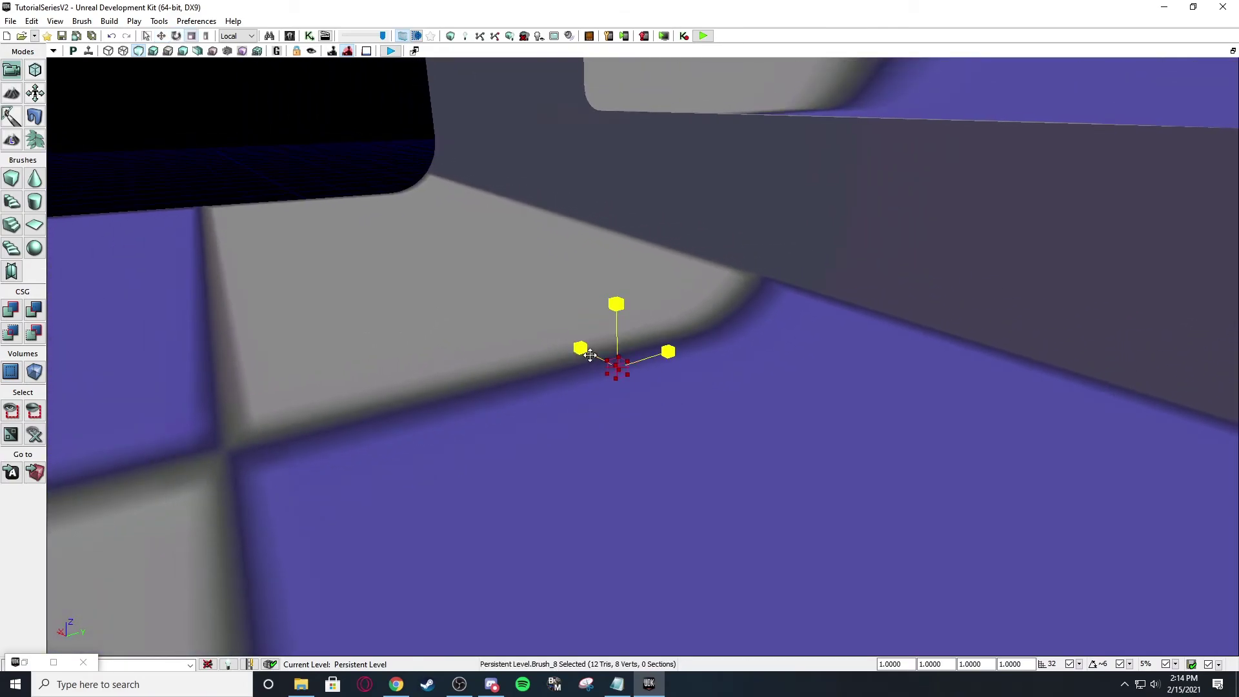
left_click_drag(590, 355, 652, 393)
- Move the enlarged builder brush horizontally and raise it above the floor beside the wall opening
key("space")
scroll(858, 442, "down", 5)
right_click_drag(652, 393, 875, 439)
left_click_drag(910, 412, 881, 405)
left_click_drag(722, 375, 675, 199)
right_click_drag(675, 199, 525, 375)
- Open the list of volume types available for the builder brush, and dismiss it without adding a volume
right_click(34, 372)
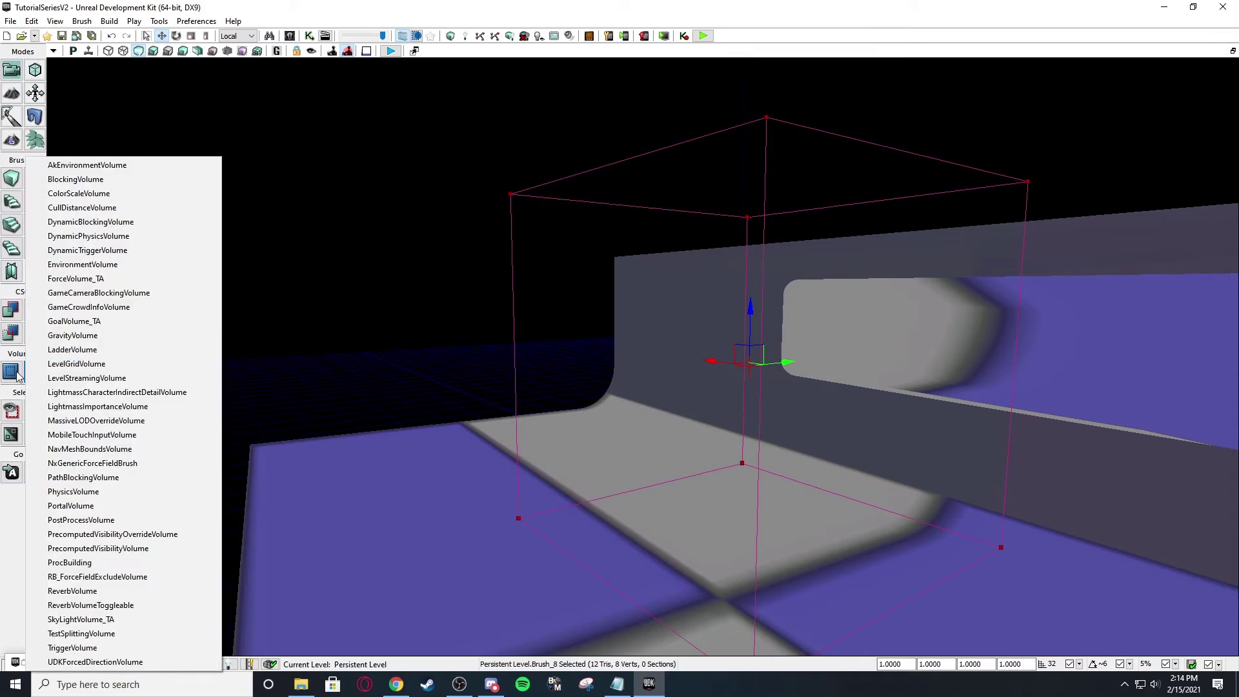
left_click(38, 379)
left_click(756, 421)
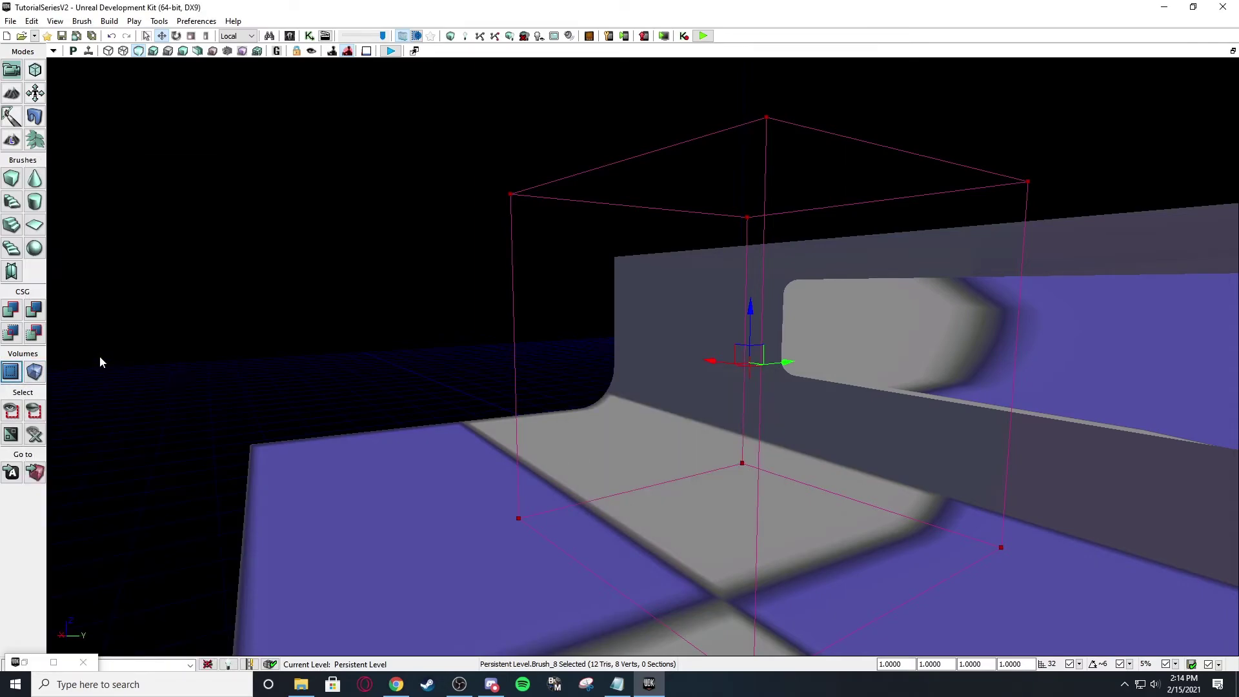
- Add a TriggerVolume from the enlarged builder brush beside the wall opening
right_click(41, 372)
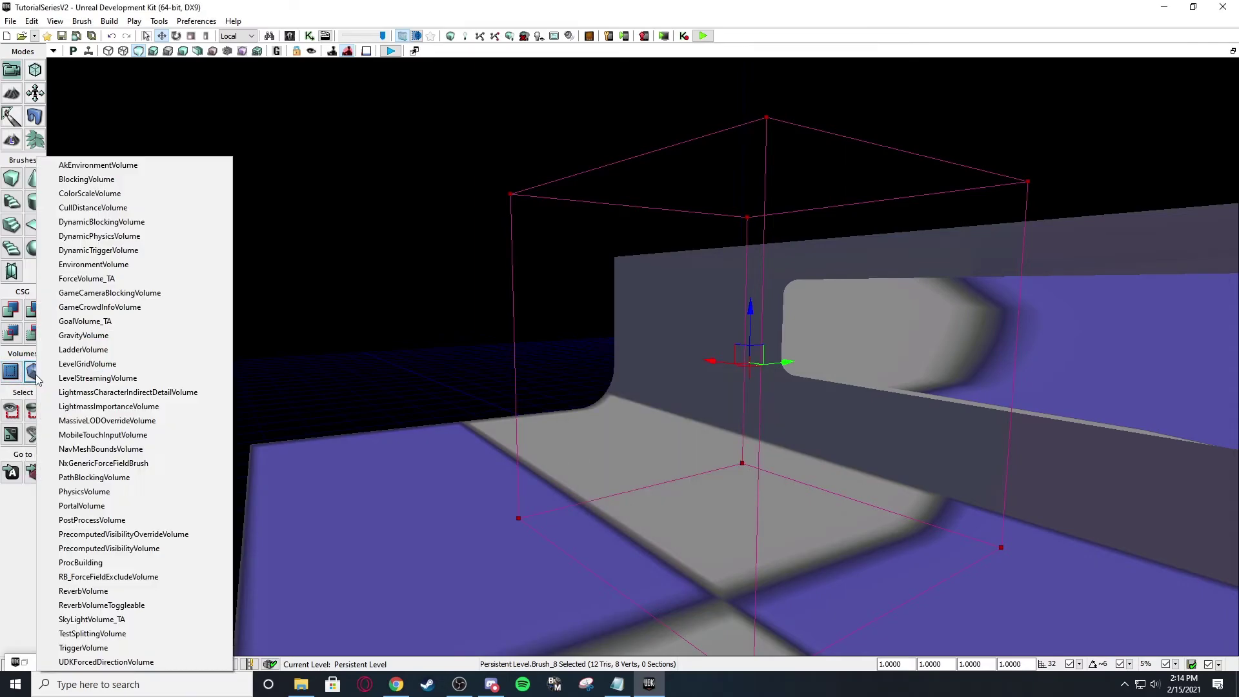
left_click(87, 648)
middle_click_drag(404, 269, 389, 199)
left_click(451, 289)
right_click_drag(452, 289, 431, 239)
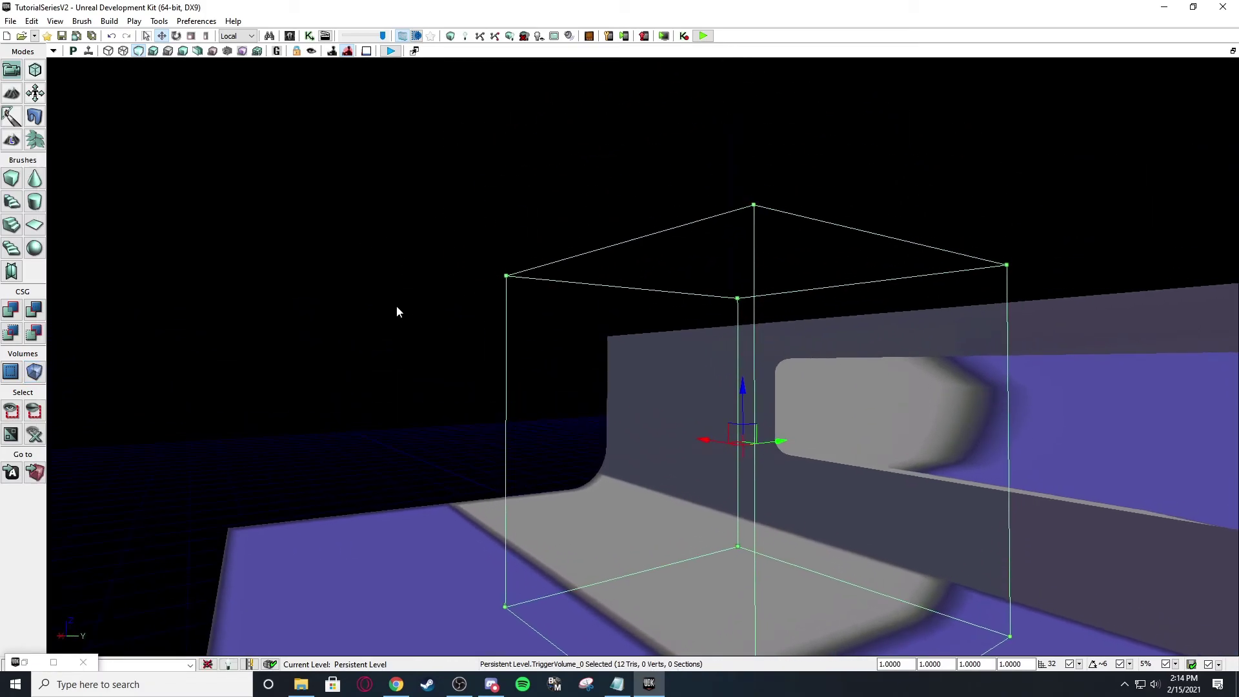
- Open the Add Special brush options, examine the prefab, flag and solidity choices, and cancel without adding a brush
left_click(16, 377)
left_click(662, 416)
left_click(663, 418)
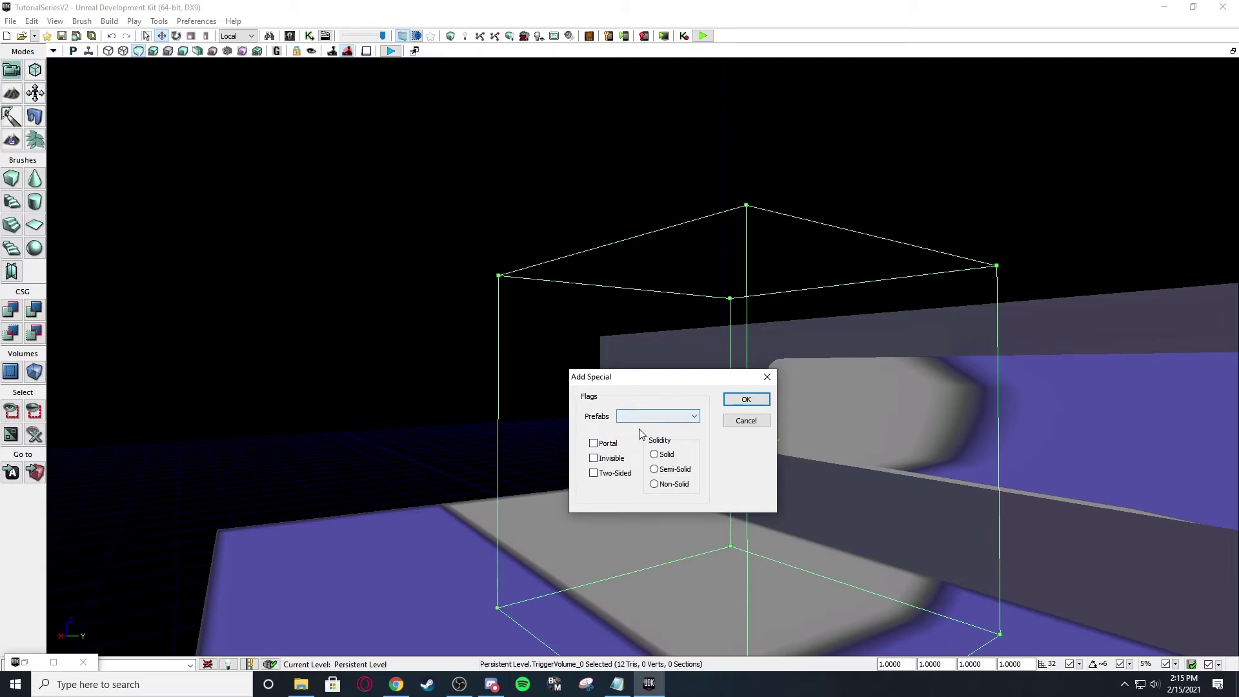
left_click(645, 416)
left_click(656, 403)
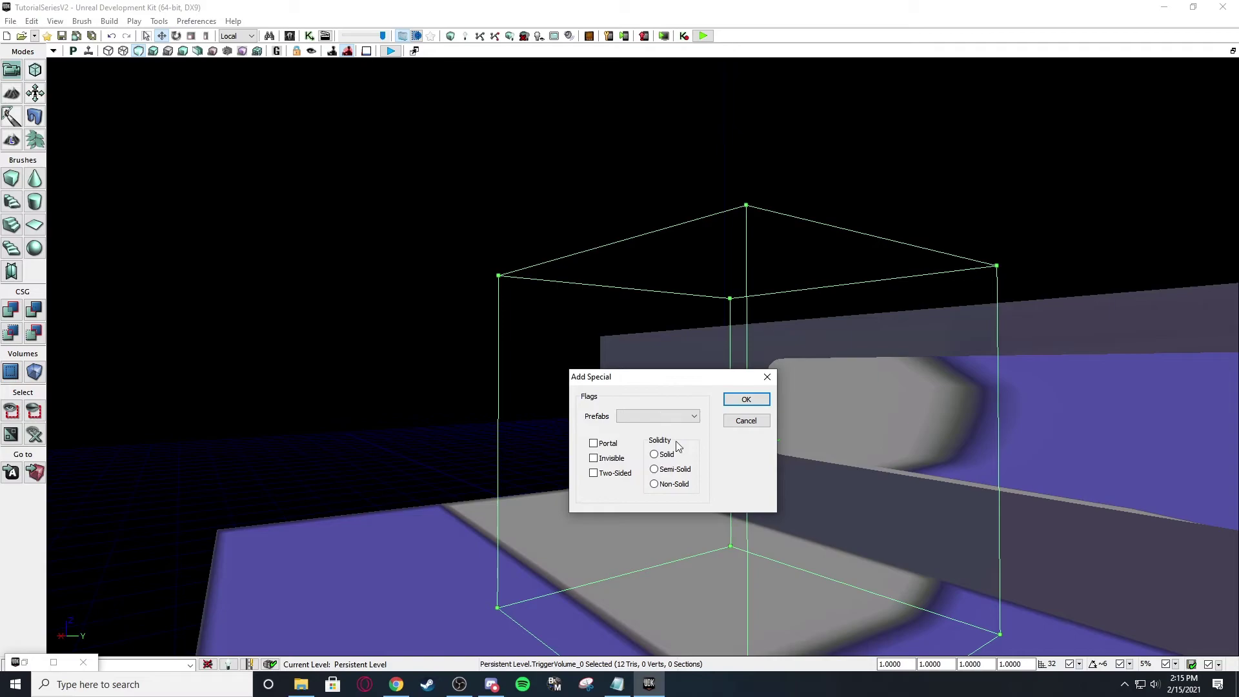
left_click_drag(664, 383, 652, 383)
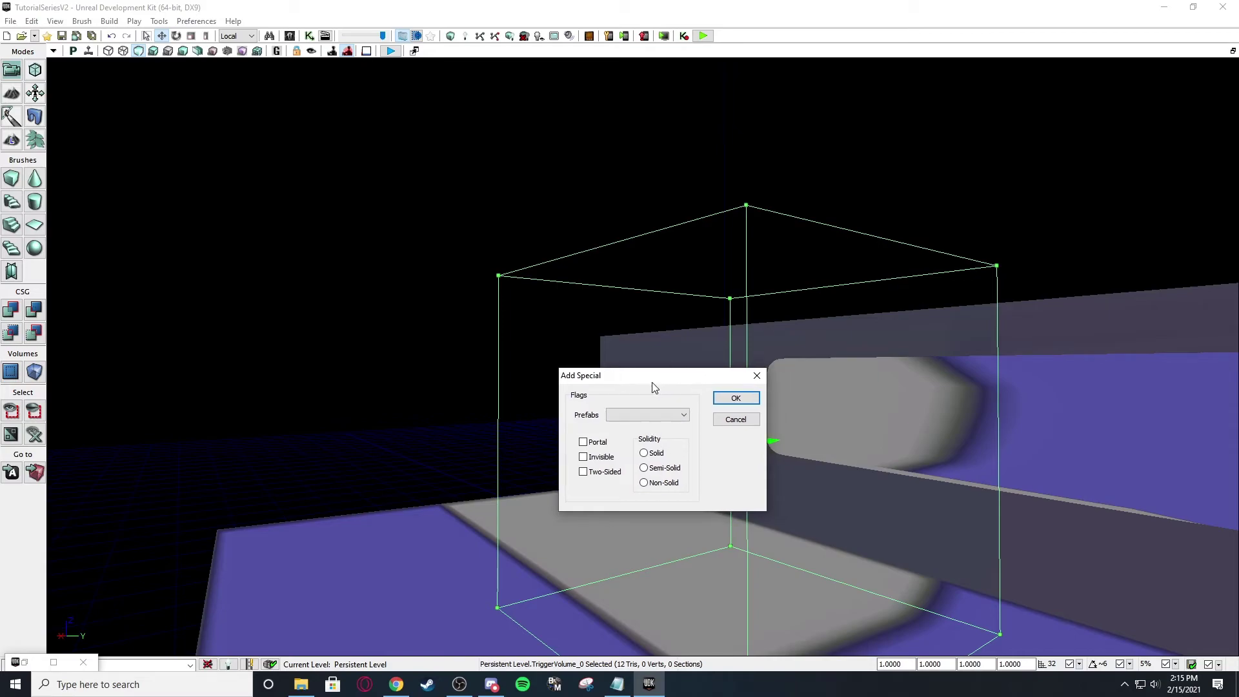
left_click(661, 417)
left_click(665, 427)
left_click(736, 420)
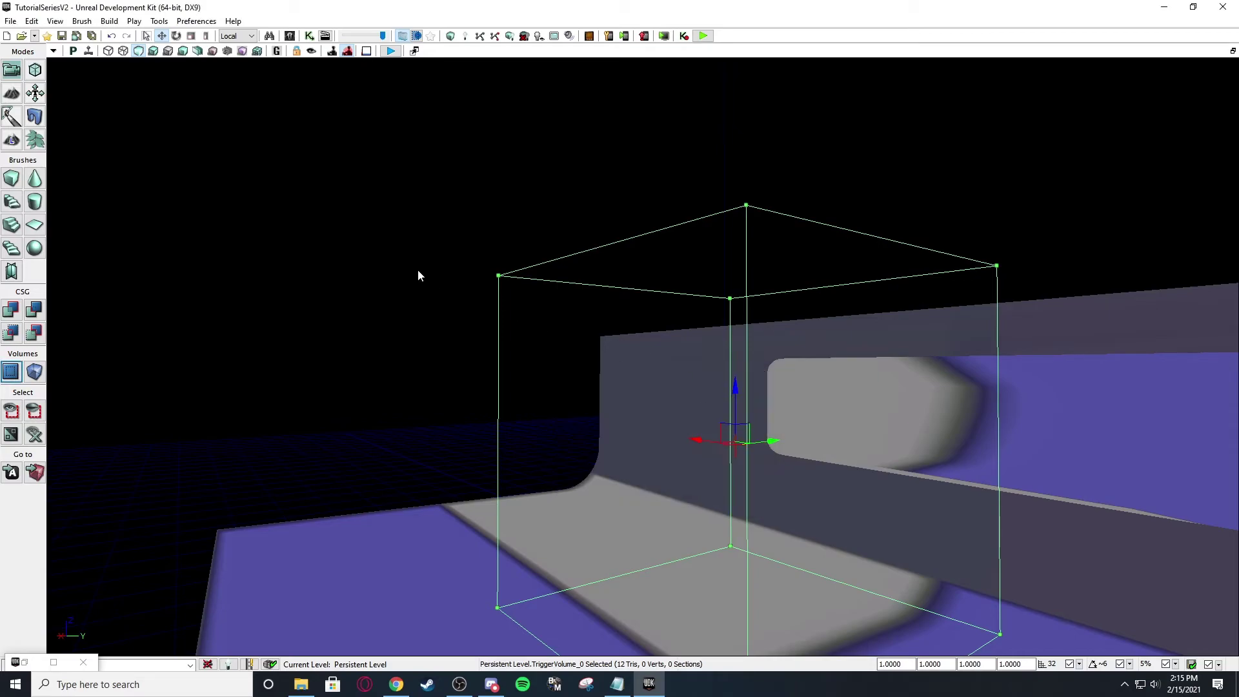
- Select the builder brush and move it horizontally away from the new trigger volume
right_click_drag(281, 299, 296, 265)
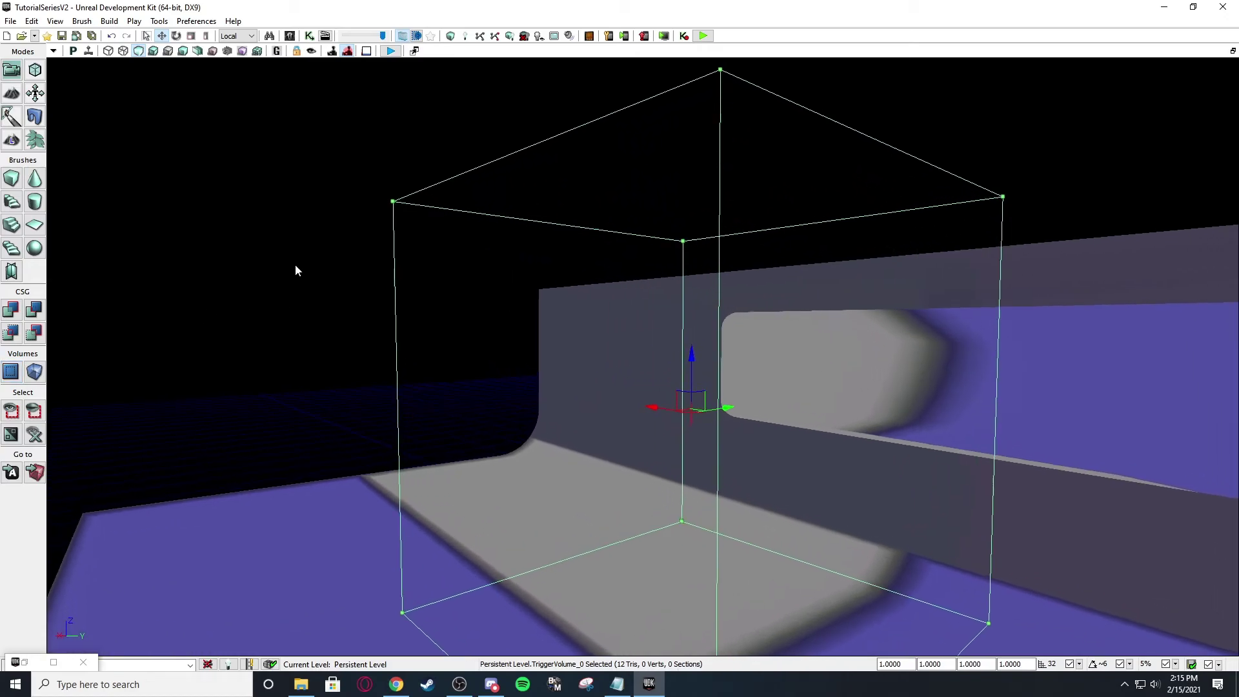
left_click(378, 241)
mouse_move(359, 234)
right_mouse_down()
mouse_move(620, 335)
mouse_move(831, 446)
right_mouse_up()
left_click(423, 238)
scroll(831, 446, "down", 2)
left_click_drag(761, 418, 499, 395)
mouse_move(471, 368)
right_mouse_down()
mouse_move(184, 153)
mouse_move(155, 154)
right_mouse_up()
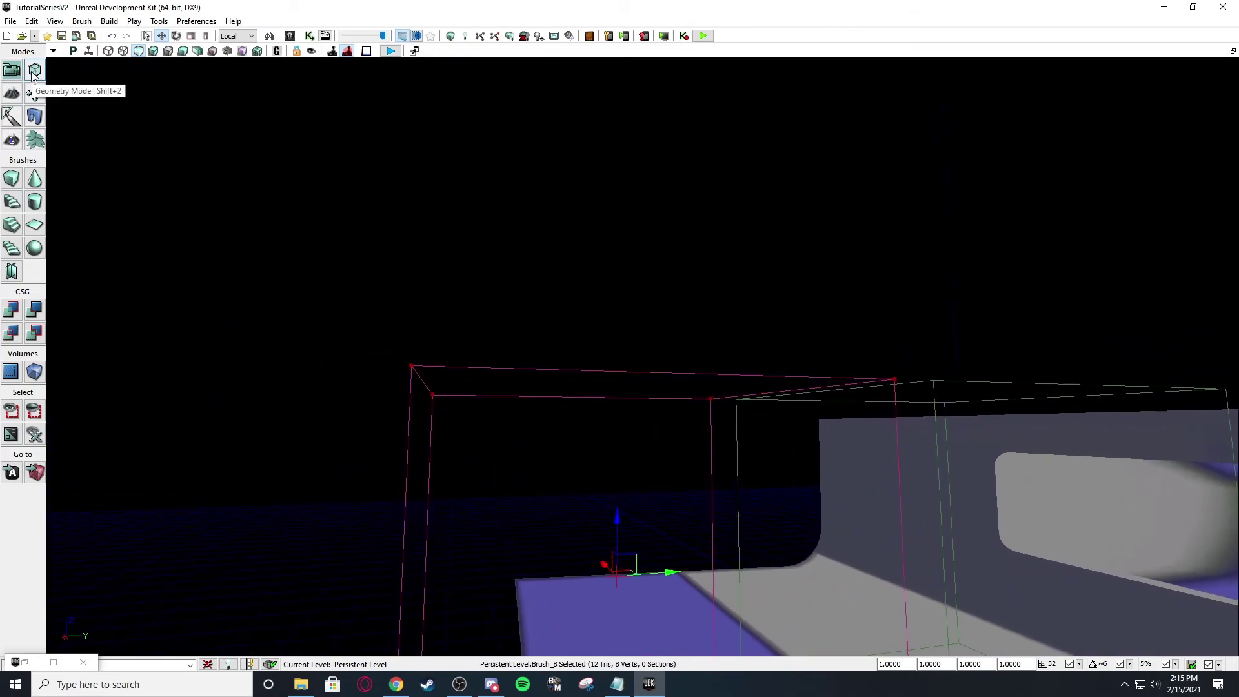
- Switch to Geometry Mode and pull an upper corner vertex of the box-shaped builder brush outward
left_click(34, 72)
mouse_move(446, 387)
right_mouse_down()
mouse_move(490, 432)
mouse_move(552, 290)
right_mouse_up()
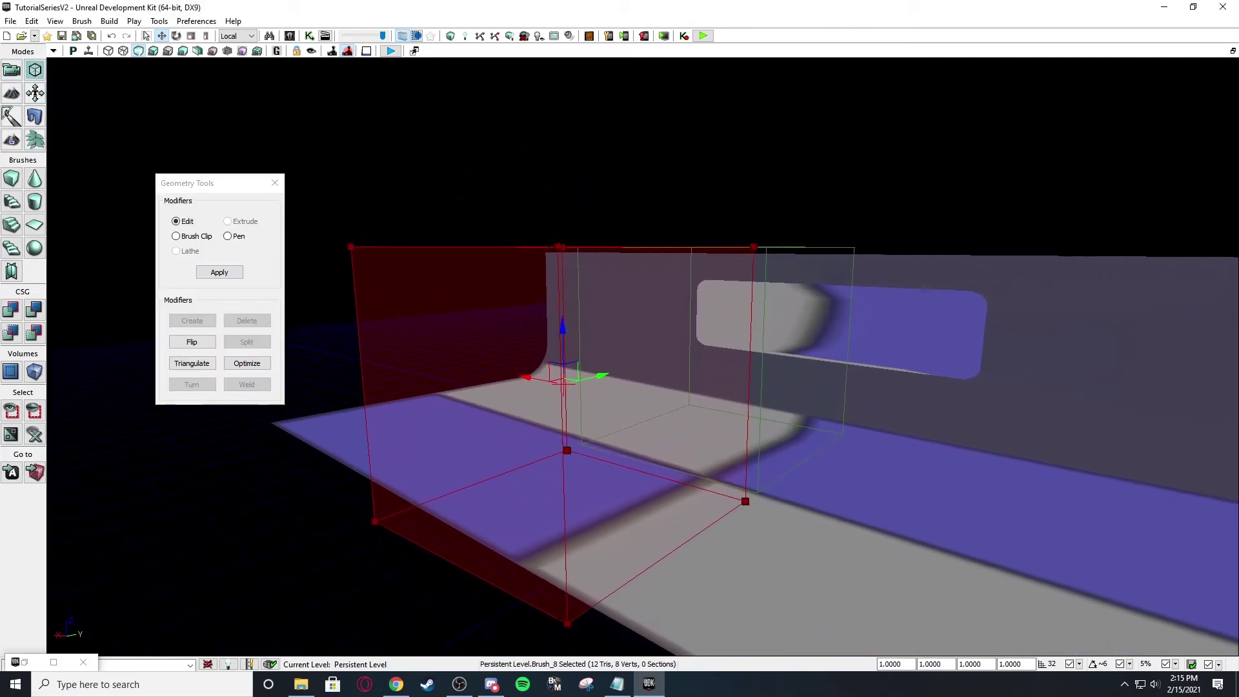
left_click(556, 247)
mouse_move(556, 247)
right_mouse_down()
mouse_move(435, 337)
mouse_move(445, 343)
right_mouse_up()
left_click_drag(457, 352, 258, 171)
mouse_move(506, 365)
right_mouse_down()
mouse_move(481, 381)
mouse_move(539, 391)
right_mouse_up()
- Raise one side face of the builder brush well above the field, shift it horizontally, apply the edit and leave Geometry Mode
left_click(681, 362)
left_click_drag(724, 431, 723, 84)
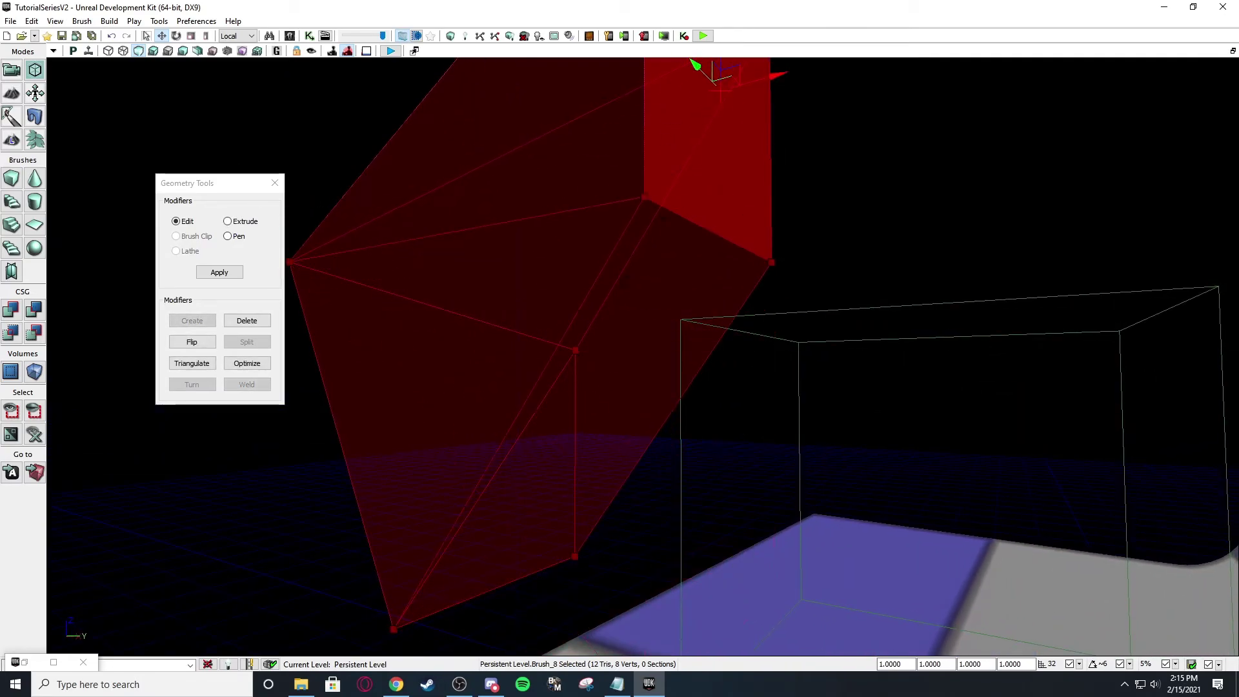
right_click_drag(723, 84, 859, 91)
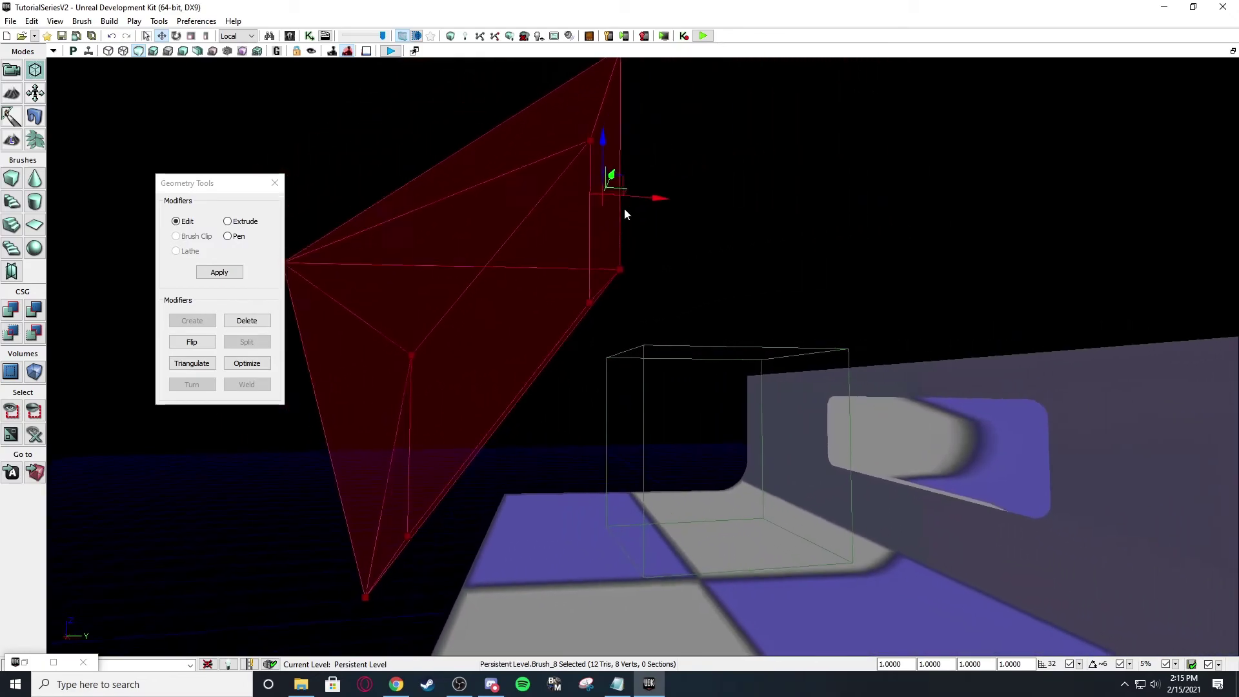
left_click_drag(659, 197, 911, 219)
left_click_drag(754, 307, 730, 308)
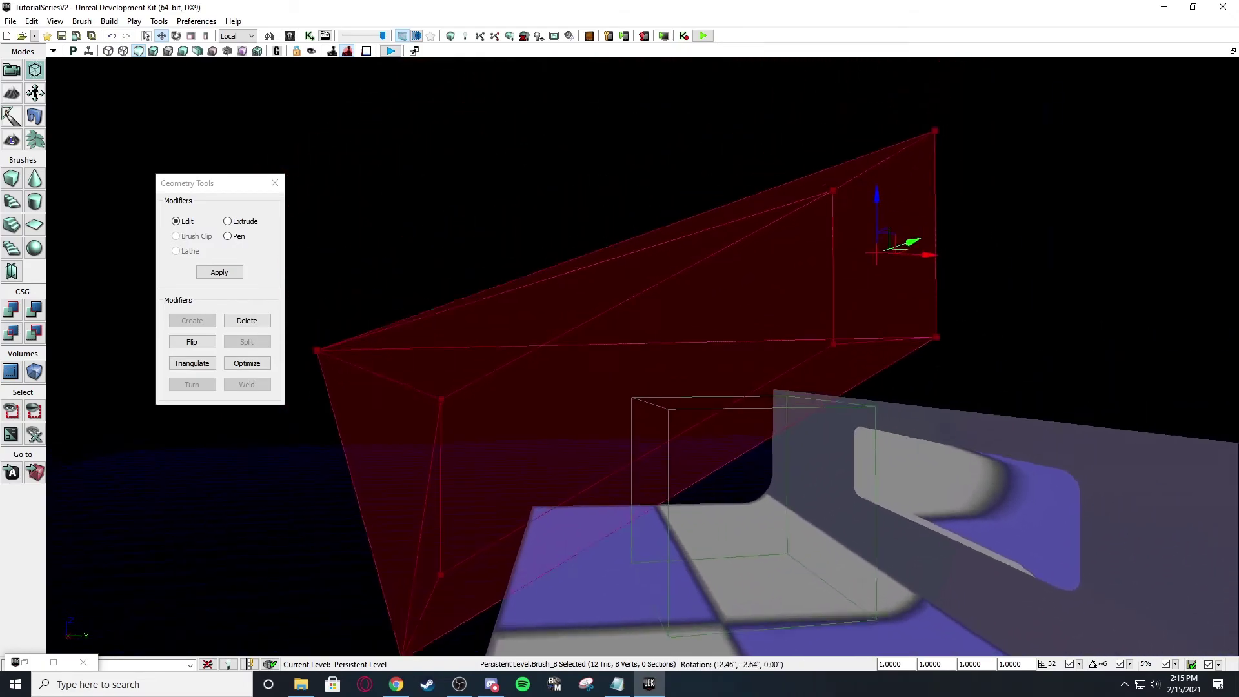
left_click(219, 272)
left_click(275, 183)
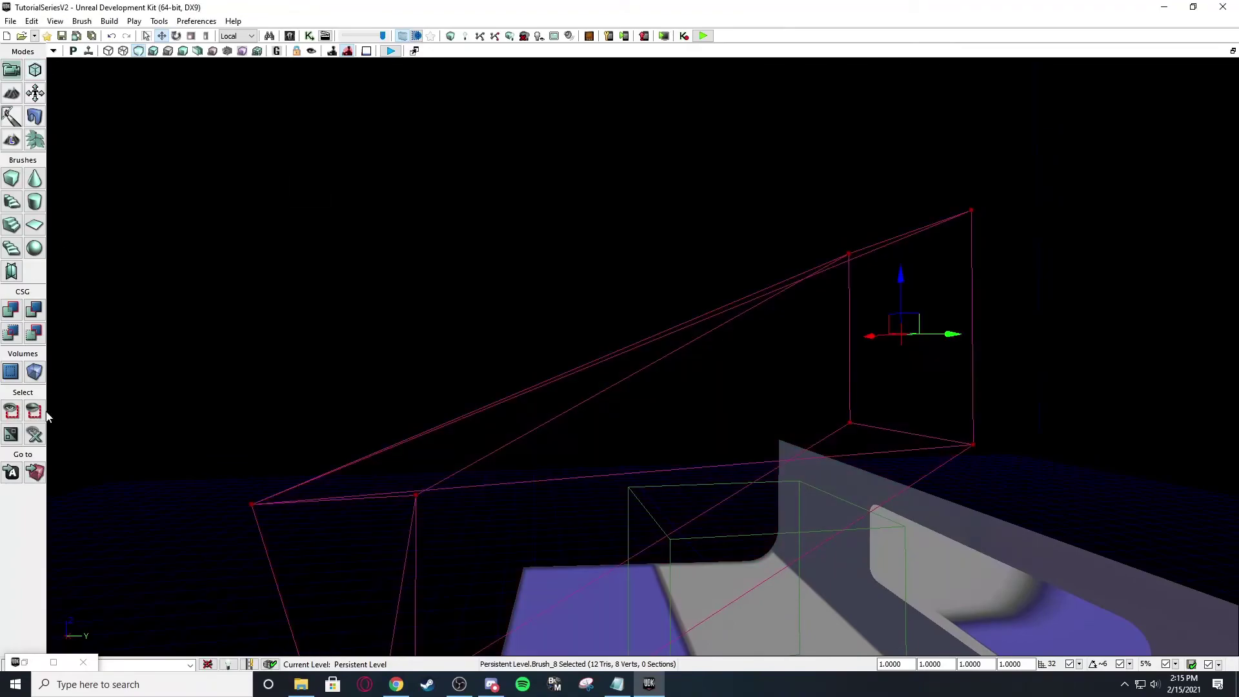
- Add a TriggerVolume from the deformed builder brush, delete that volume, and reselect the builder brush
right_click(29, 378)
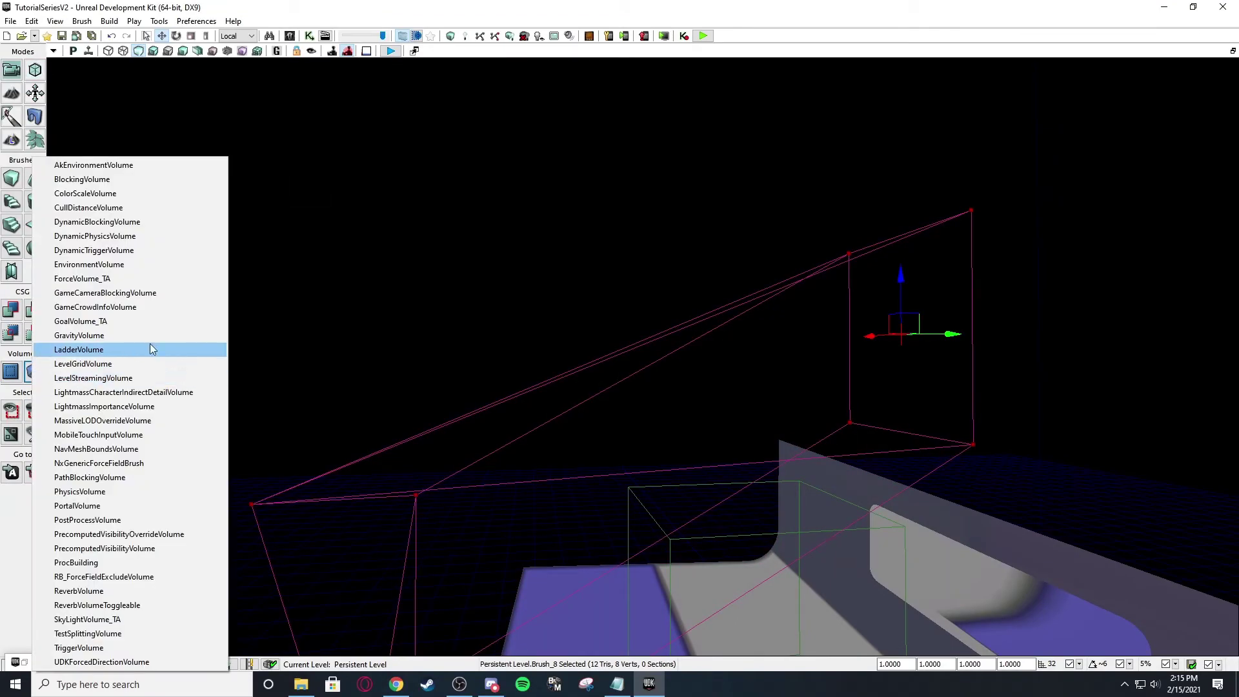
left_click(130, 644)
key("b")
mouse_move(439, 395)
right_mouse_down()
mouse_move(516, 429)
mouse_move(506, 455)
mouse_move(540, 476)
mouse_move(388, 381)
right_mouse_up()
left_click(498, 470)
key("Delete")
key("b")
left_click(389, 381)
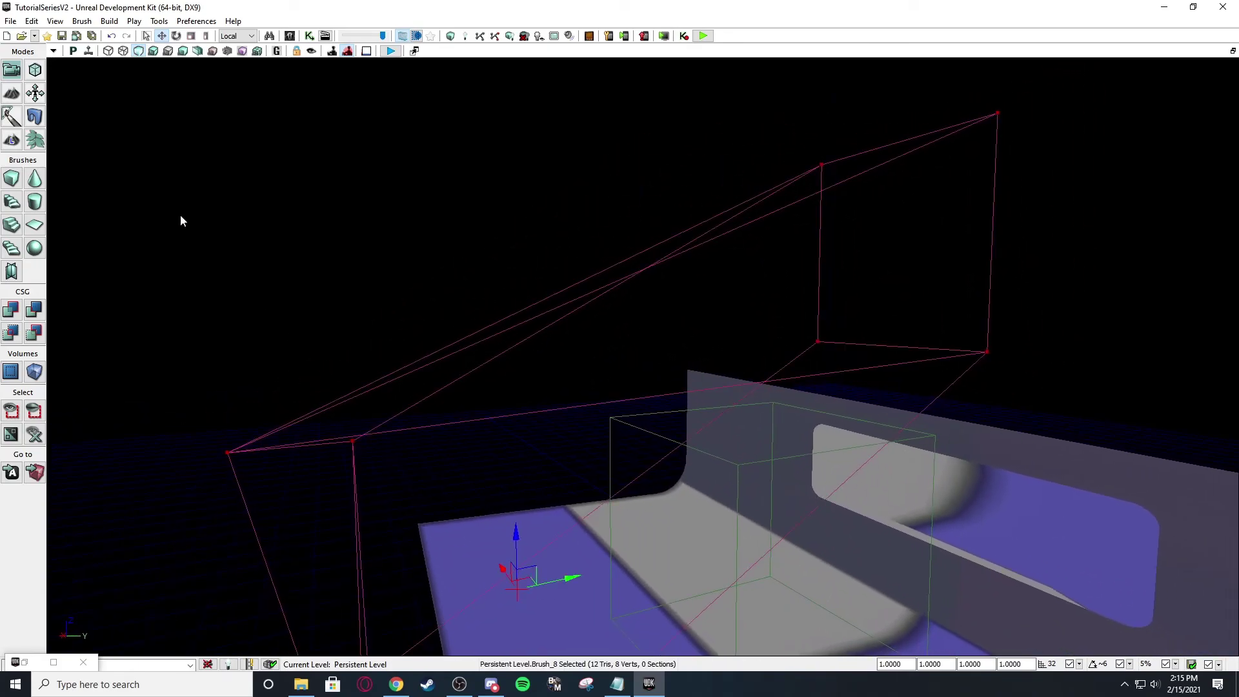
- Try the cone, cube, cylinder and curved staircase shapes on the builder brush at the field's edge
left_click(34, 177)
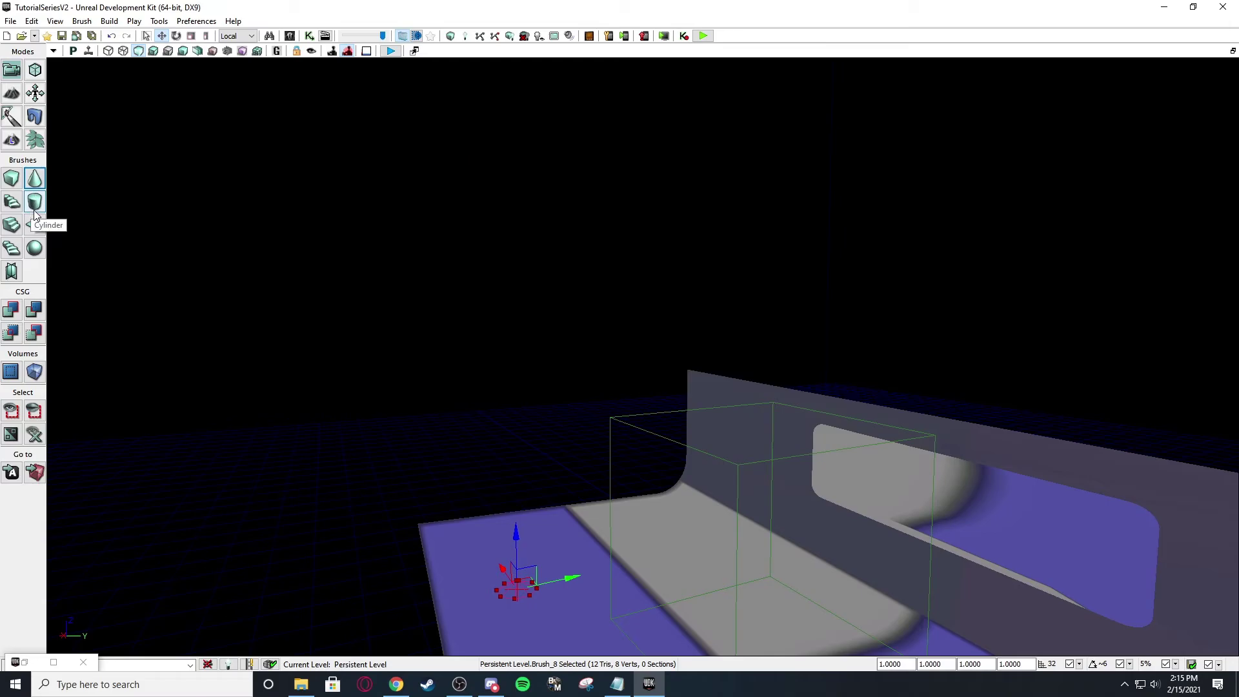
mouse_move(198, 252)
right_mouse_down()
mouse_move(238, 272)
mouse_move(323, 255)
right_mouse_up()
key("w")
left_click(11, 179)
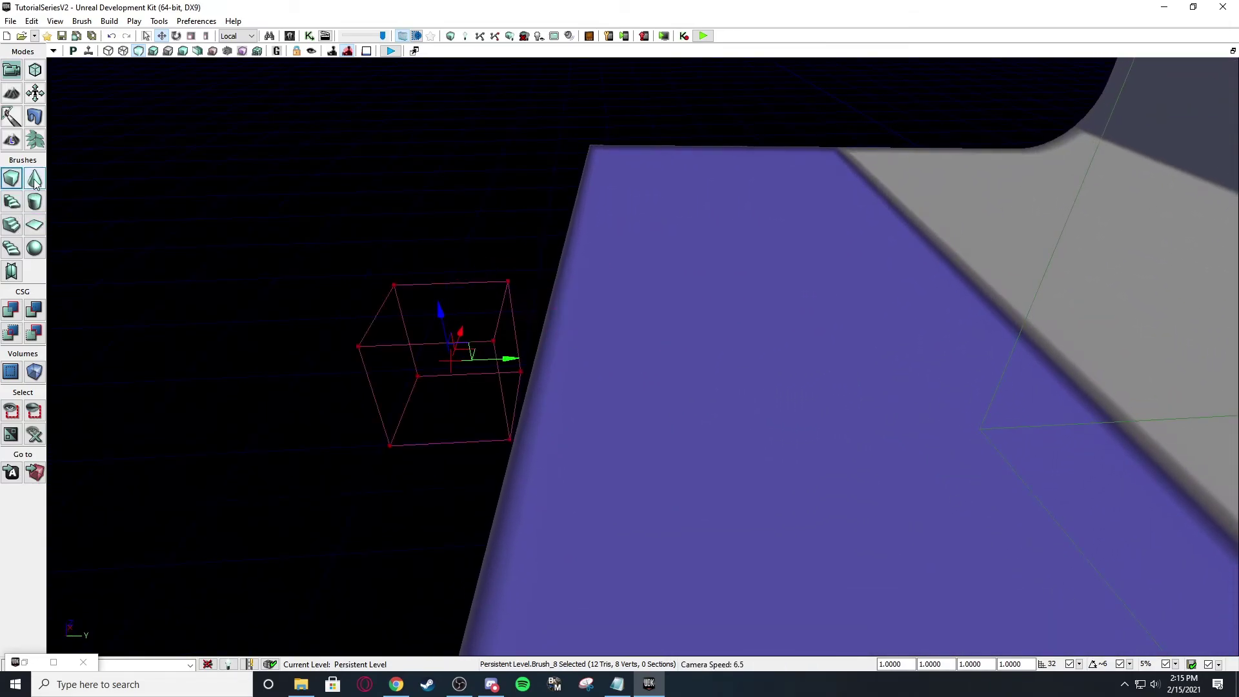
left_click(34, 178)
left_click(40, 206)
left_click(18, 205)
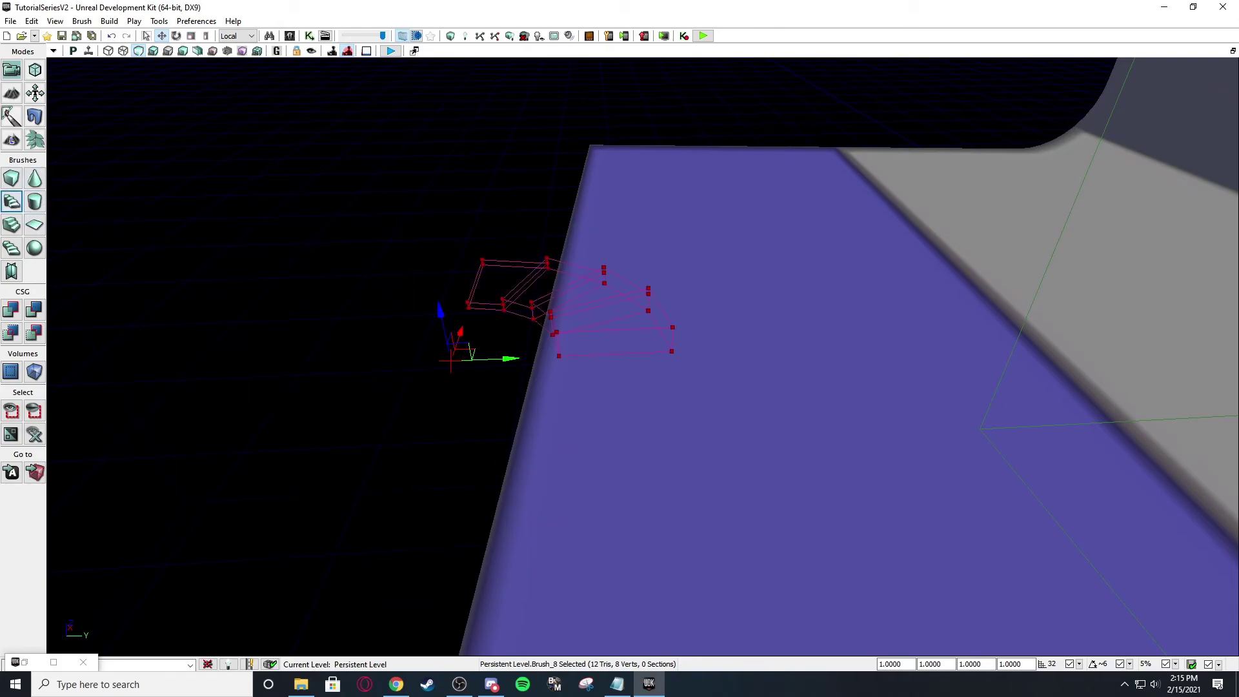
- Try the linear staircase, sheet, spiral staircase and volumetric shapes on the builder brush
right_click_drag(78, 217, 52, 227)
left_click(6, 231)
left_click(35, 224)
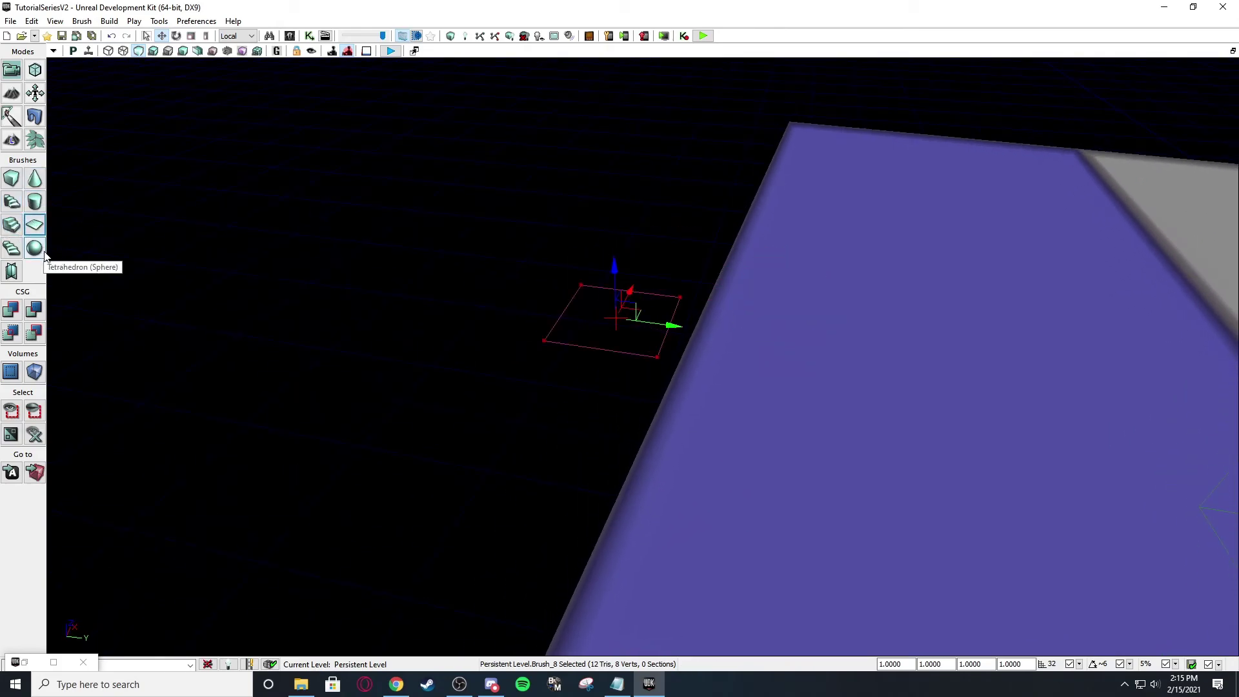
left_click(13, 249)
left_click(13, 270)
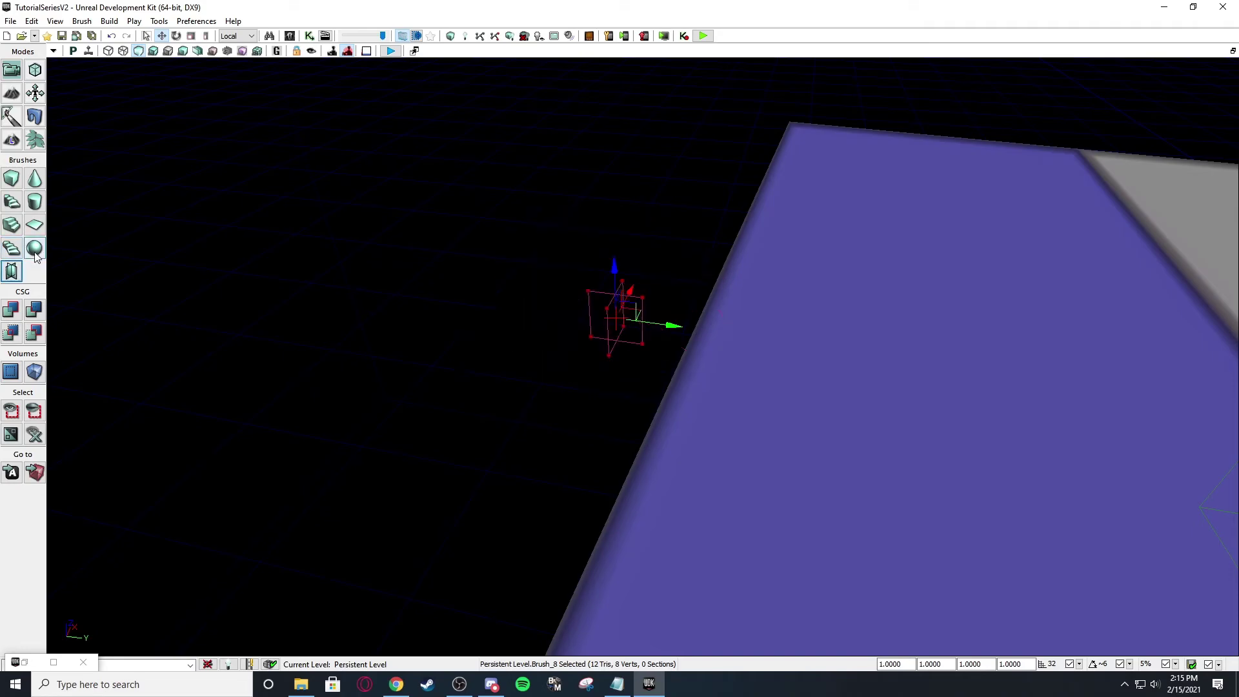
- Build a Tetrahedron (Sphere) brush with Sphere Extrapolation 4, and check the Cylinder builder's properties without building it
left_click(34, 251)
right_click(33, 255)
left_click_drag(552, 239, 154, 227)
mouse_move(228, 282)
left_mouse_down()
mouse_move(307, 265)
mouse_move(264, 282)
mouse_move(309, 285)
mouse_move(195, 291)
mouse_move(282, 277)
left_mouse_up()
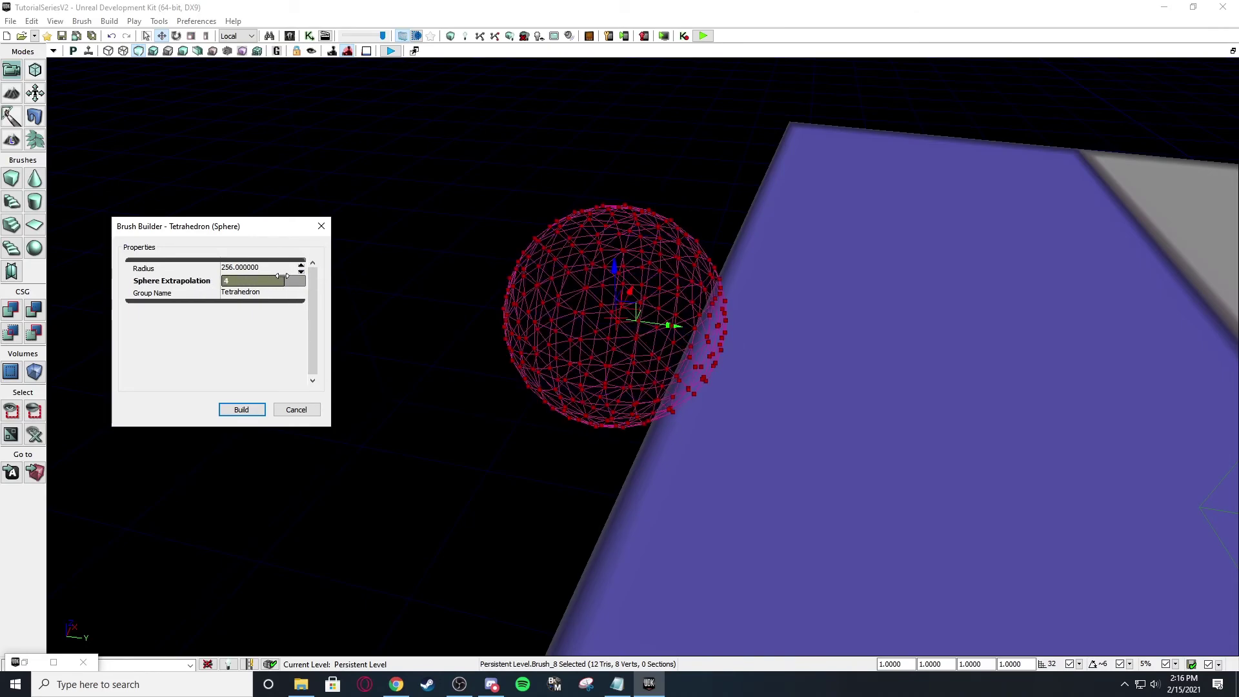
left_click(301, 412)
right_click(35, 202)
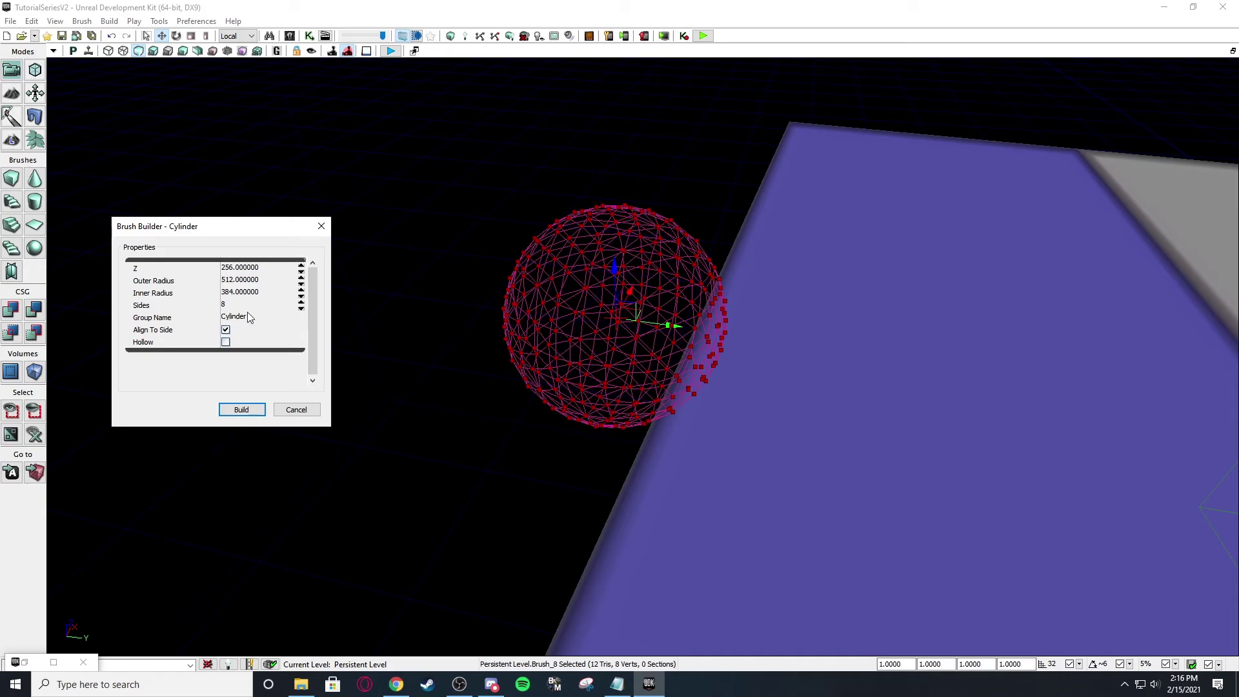
left_click(300, 409)
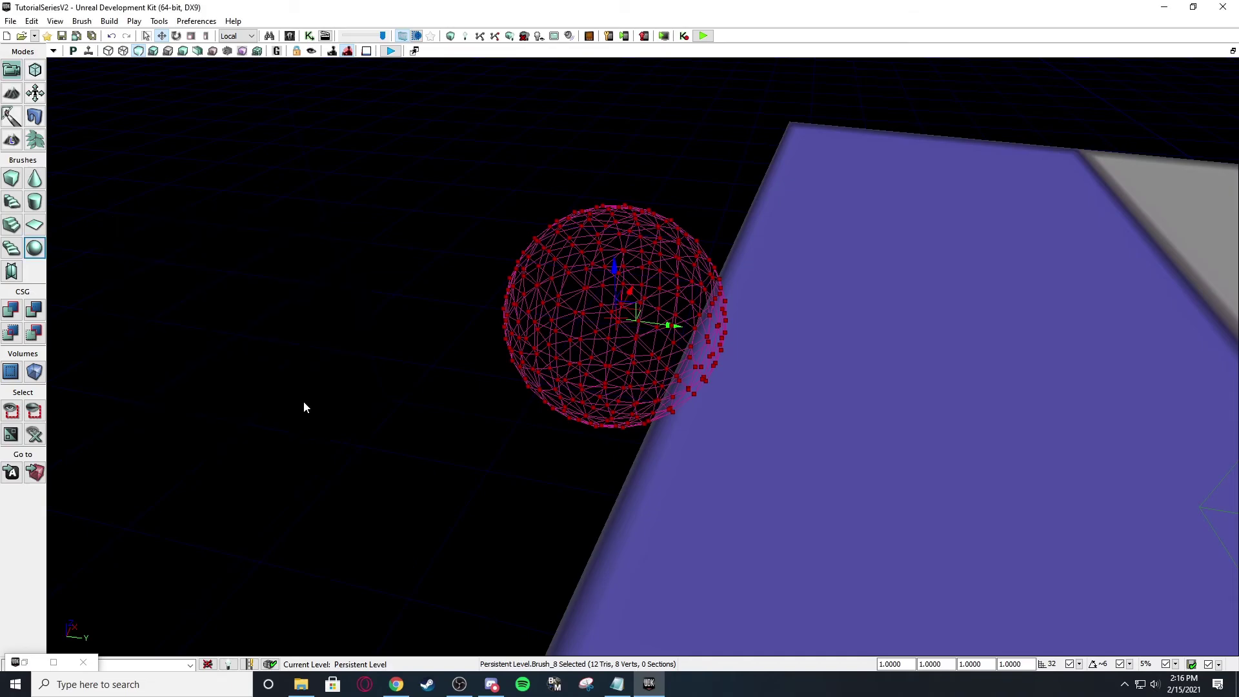
right_click_drag(304, 404, 446, 227)
left_click(240, 259)
right_click_drag(340, 332, 358, 322)
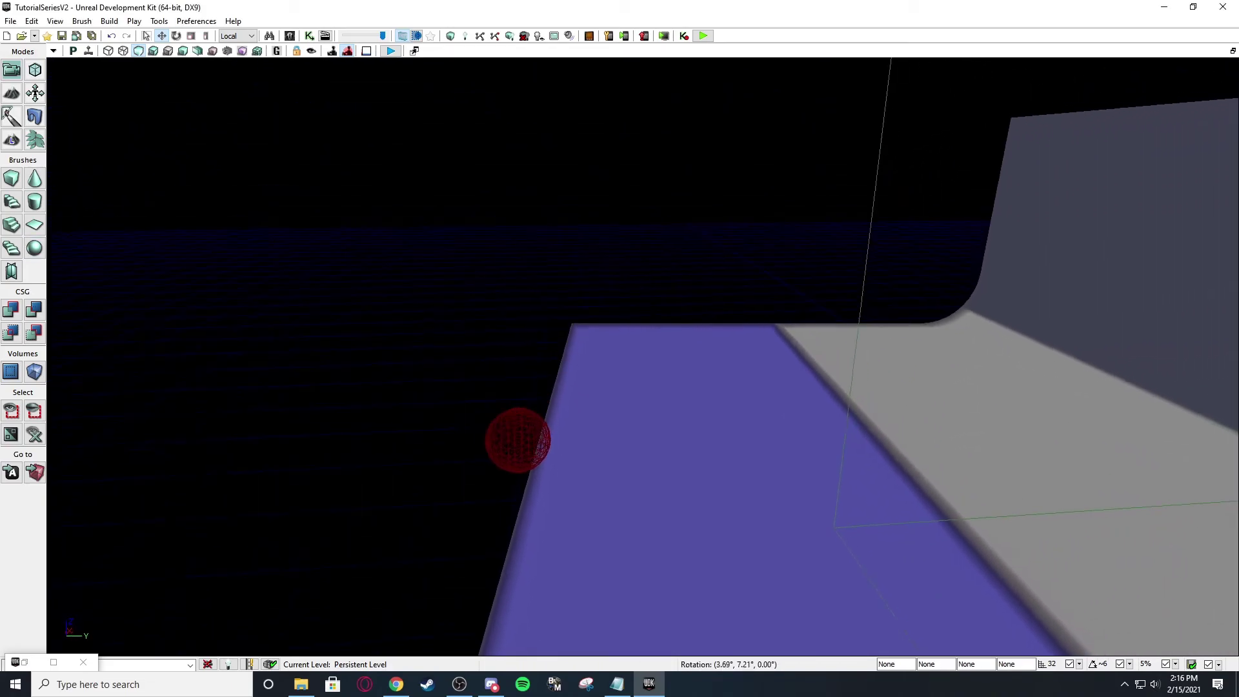
key("Up")
key("Left")
key("Down")
key("Right")
left_click_drag(339, 331, 338, 332)
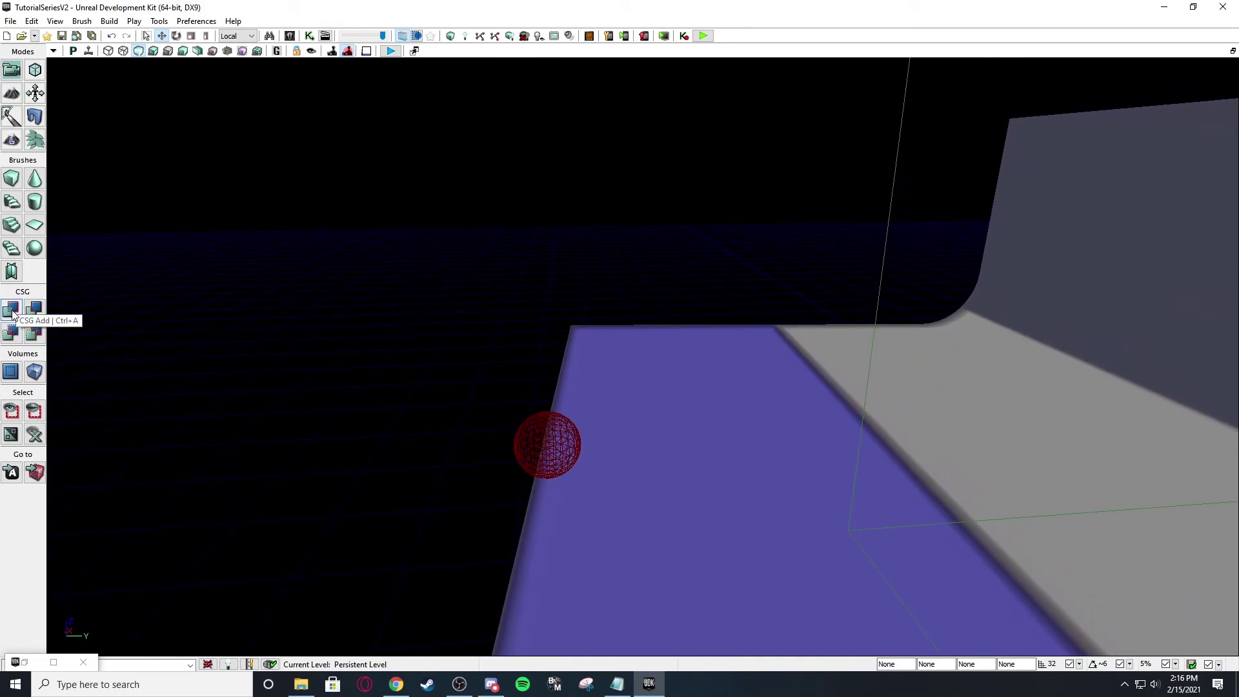
- Select the sphere builder brush at the field's edge and turn it into solid geometry with CSG Add
mouse_move(382, 362)
right_mouse_down()
mouse_move(367, 390)
mouse_move(342, 380)
right_mouse_up()
key("w")
left_click(479, 445)
key("w")
key("w")
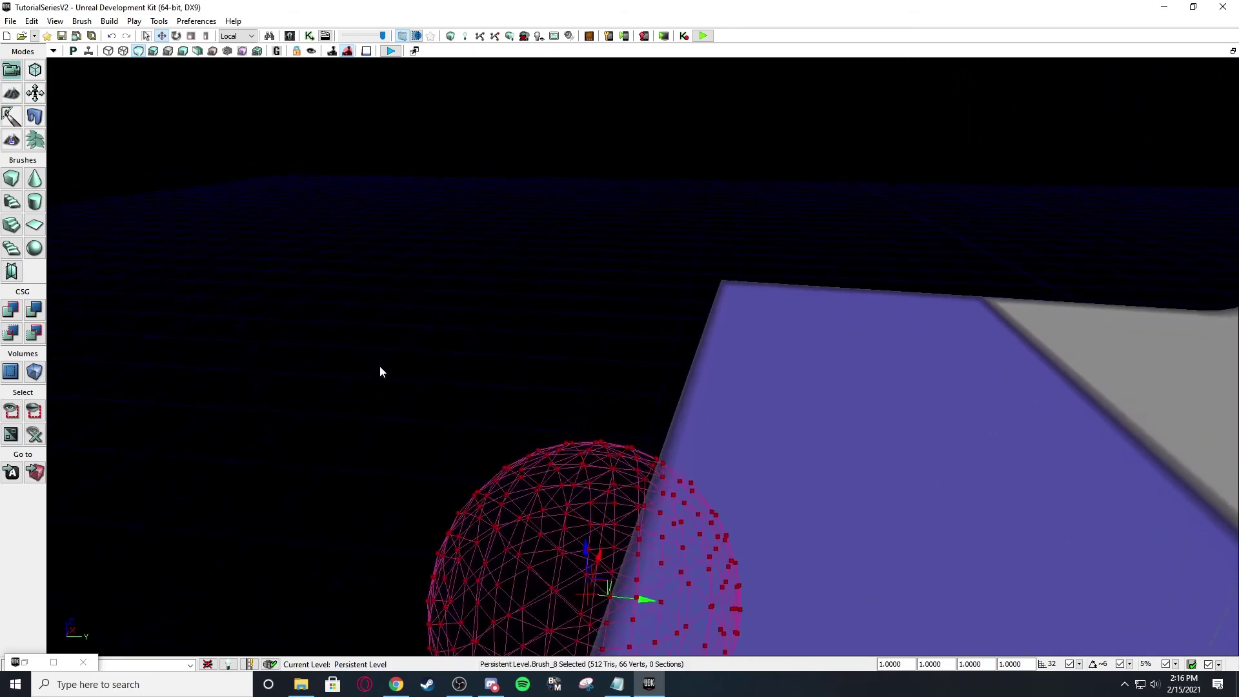
key("s")
right_click_drag(277, 271, 271, 300)
key("w")
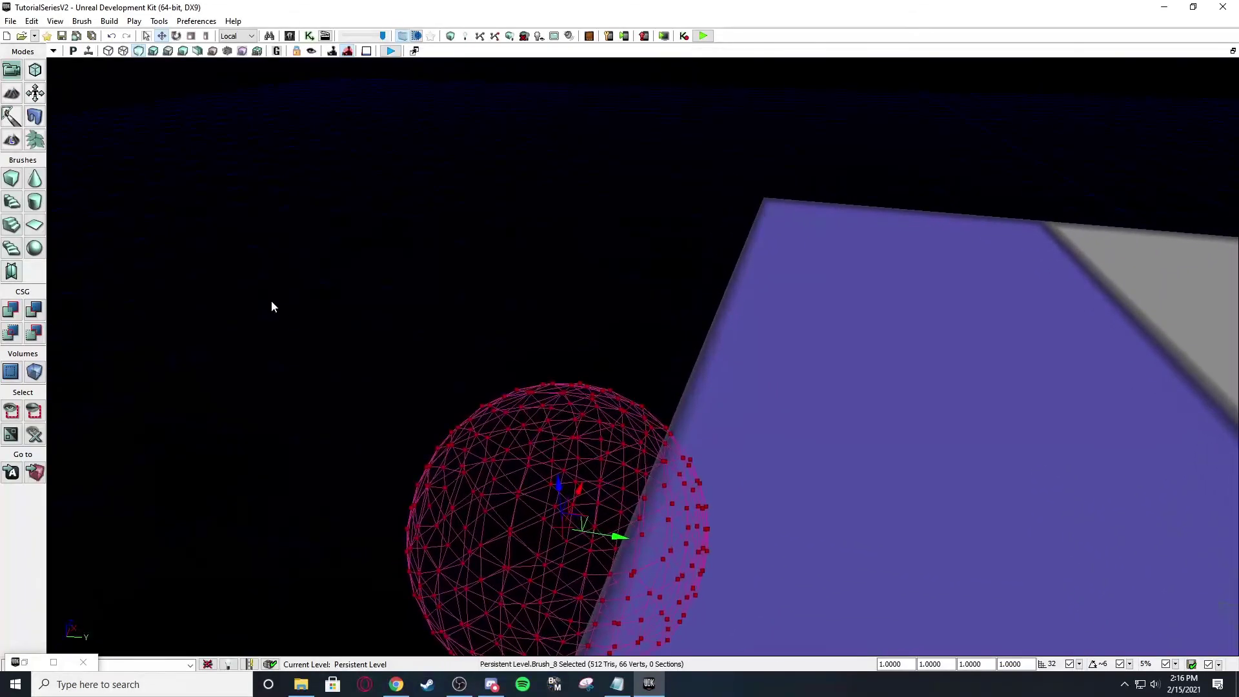
scroll(271, 253, "down", 3)
key("w")
right_click_drag(271, 253, 248, 214)
key("s")
key("e")
key("q")
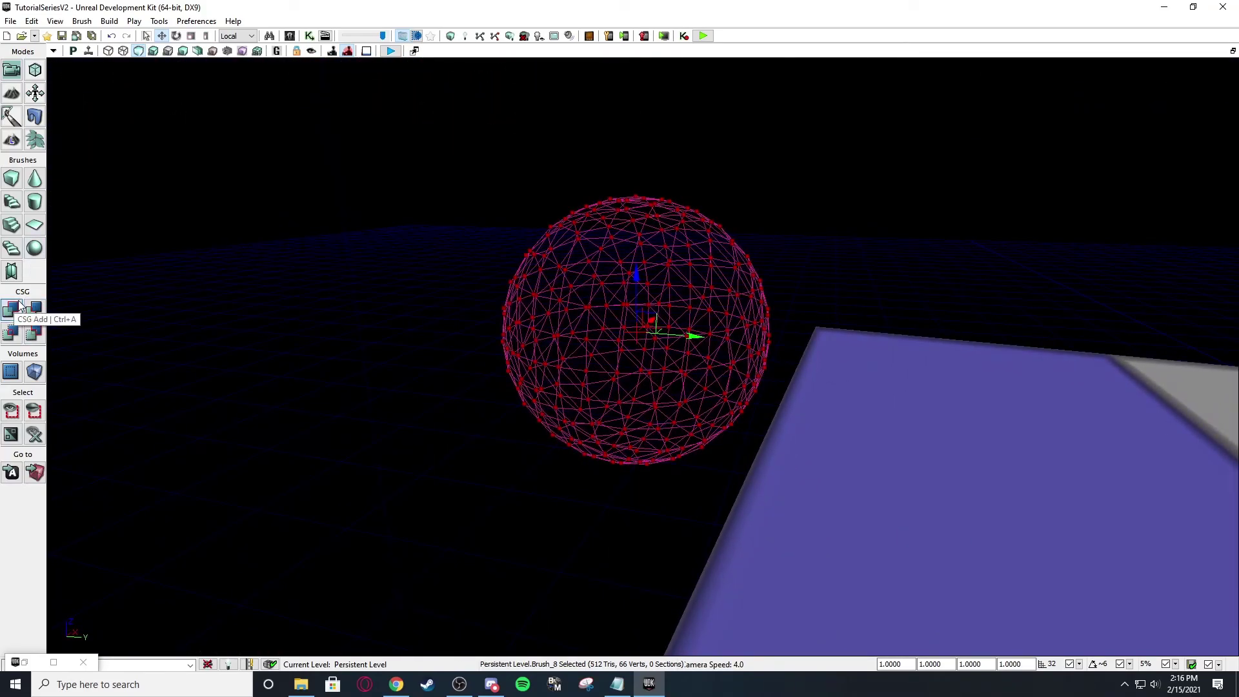
left_click(19, 306)
- Scale up the builder brush so it encloses the solid sphere, and cut the sphere away with CSG Subtract
mouse_move(410, 354)
right_mouse_down()
mouse_move(473, 333)
mouse_move(448, 330)
right_mouse_up()
key("b")
scroll(475, 338, "up", 3)
key("s")
key("s")
key("space")
key("space")
left_click_drag(611, 284, 613, 262)
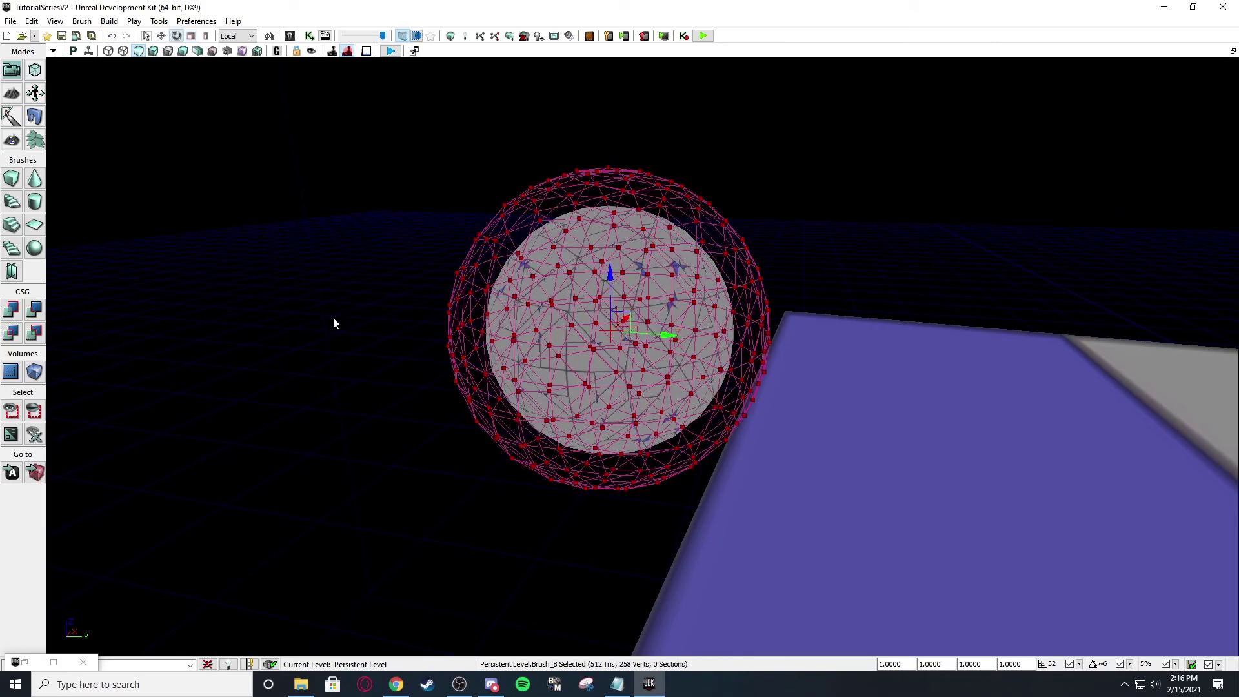
key("space")
left_click(34, 312)
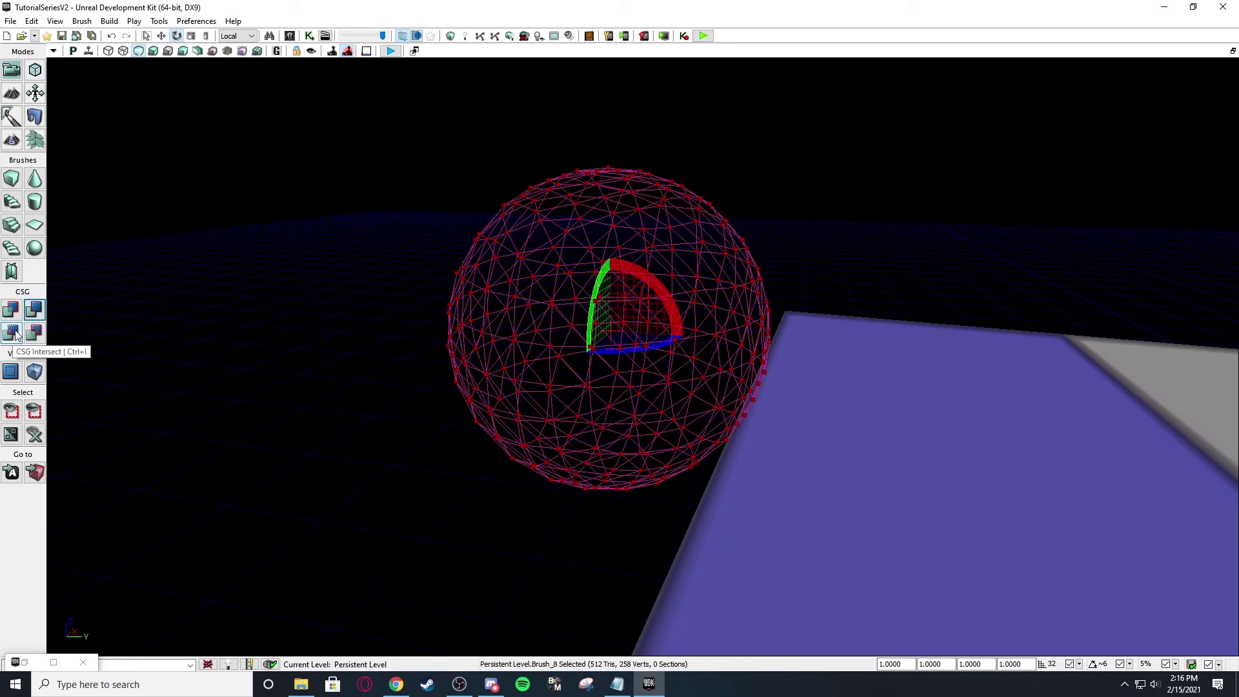
- Hide the builder brush and bring the field mesh and its trigger volume back into view
key("b")
mouse_move(266, 316)
right_mouse_down()
mouse_move(271, 296)
mouse_move(490, 290)
mouse_move(467, 271)
mouse_move(452, 223)
mouse_move(528, 313)
mouse_move(516, 277)
mouse_move(154, 308)
right_mouse_up()
left_click(272, 297)
key("s")
key("d")
scroll(510, 282, "up", 3)
key("s")
key("w")
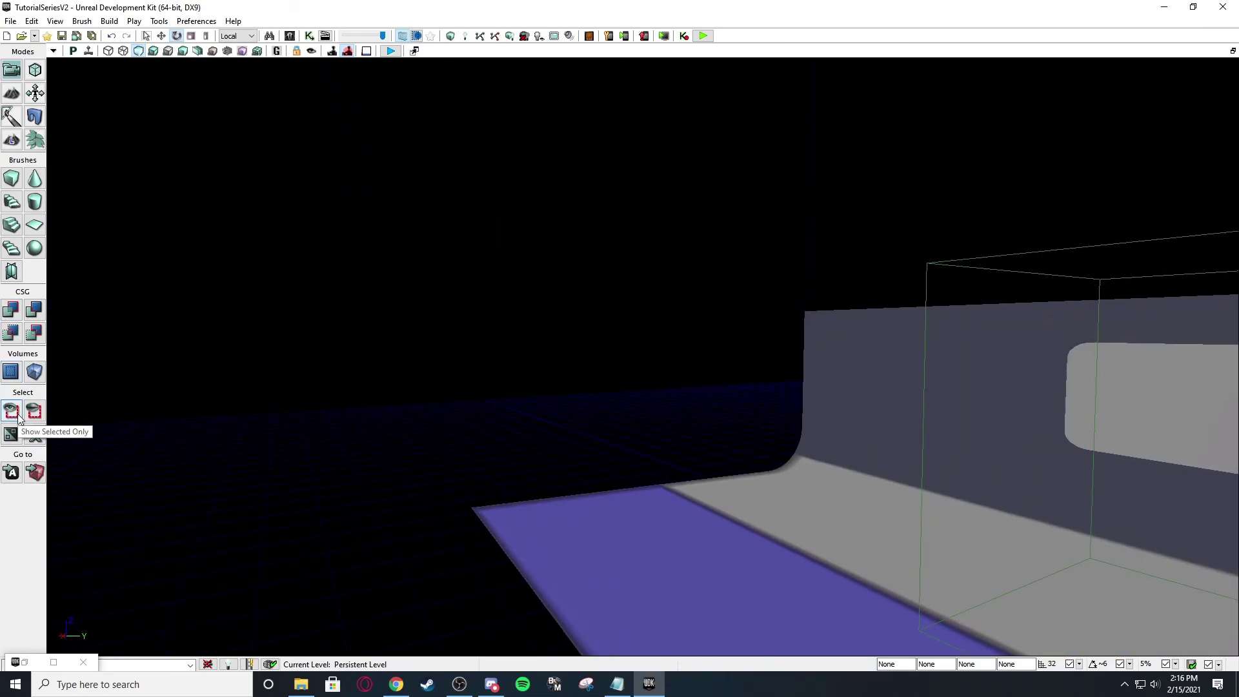
- Isolate the field mesh with Show Selected Only, then reselect the mesh and hide it
right_click_drag(387, 284, 572, 323)
left_click(563, 323)
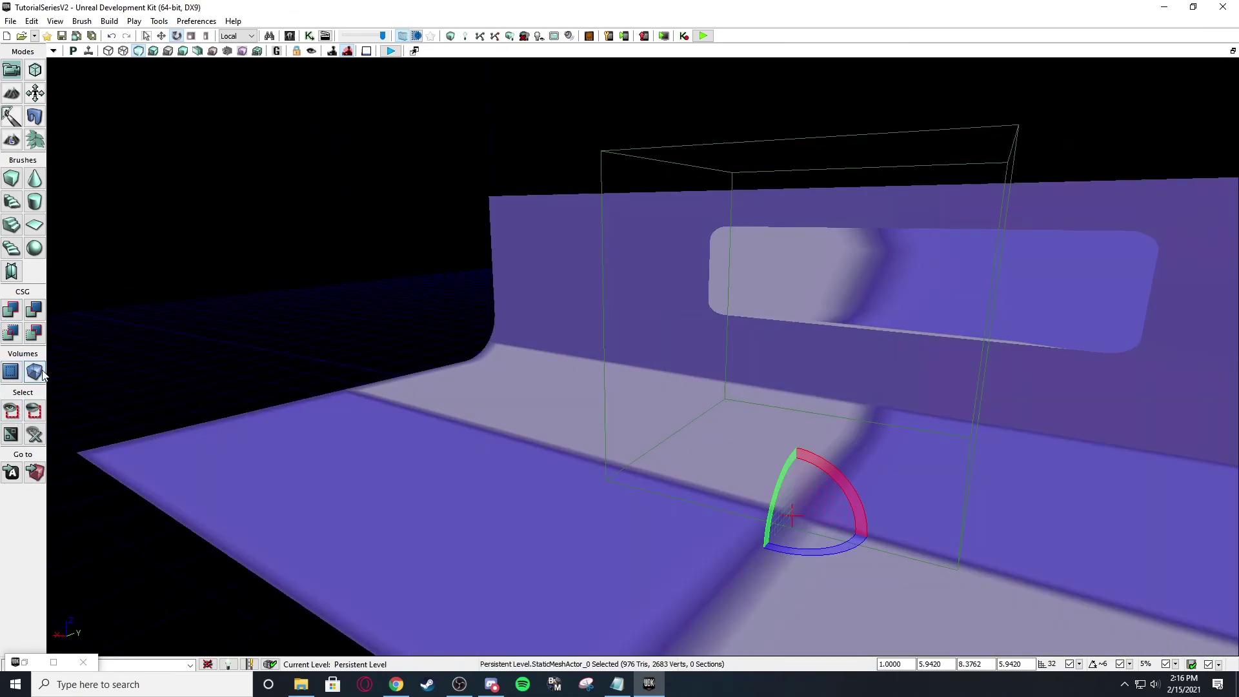
left_click(11, 412)
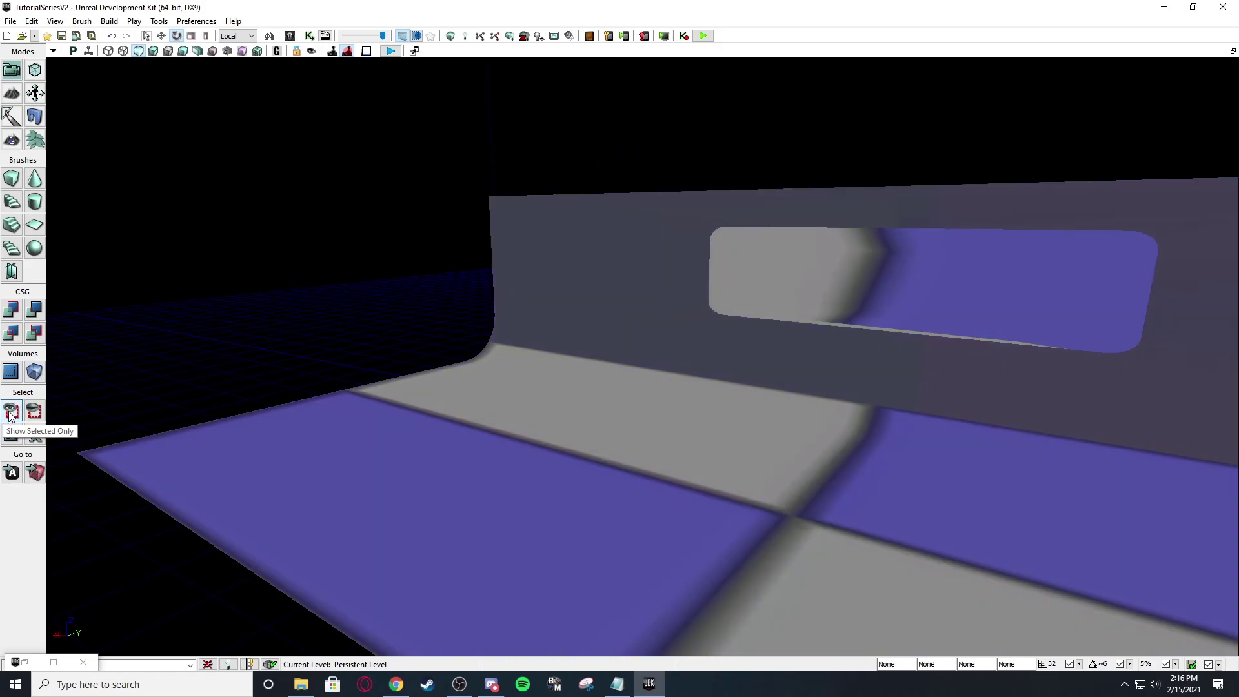
left_click(467, 428)
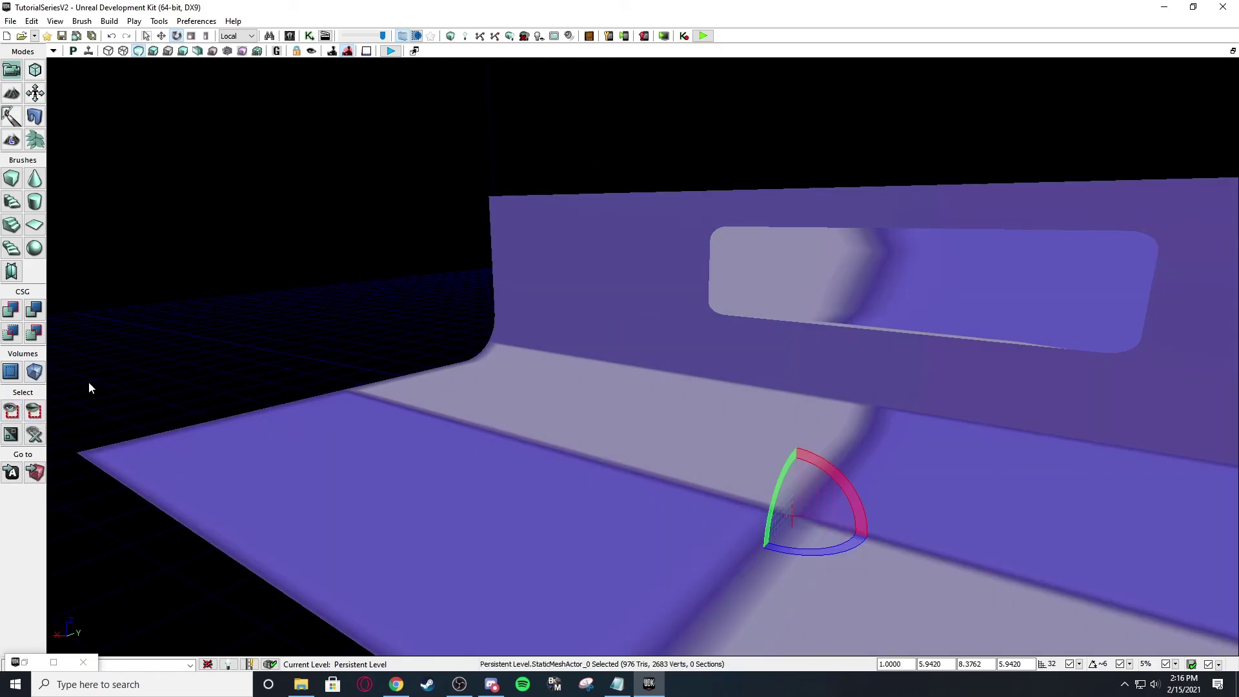
left_click(34, 411)
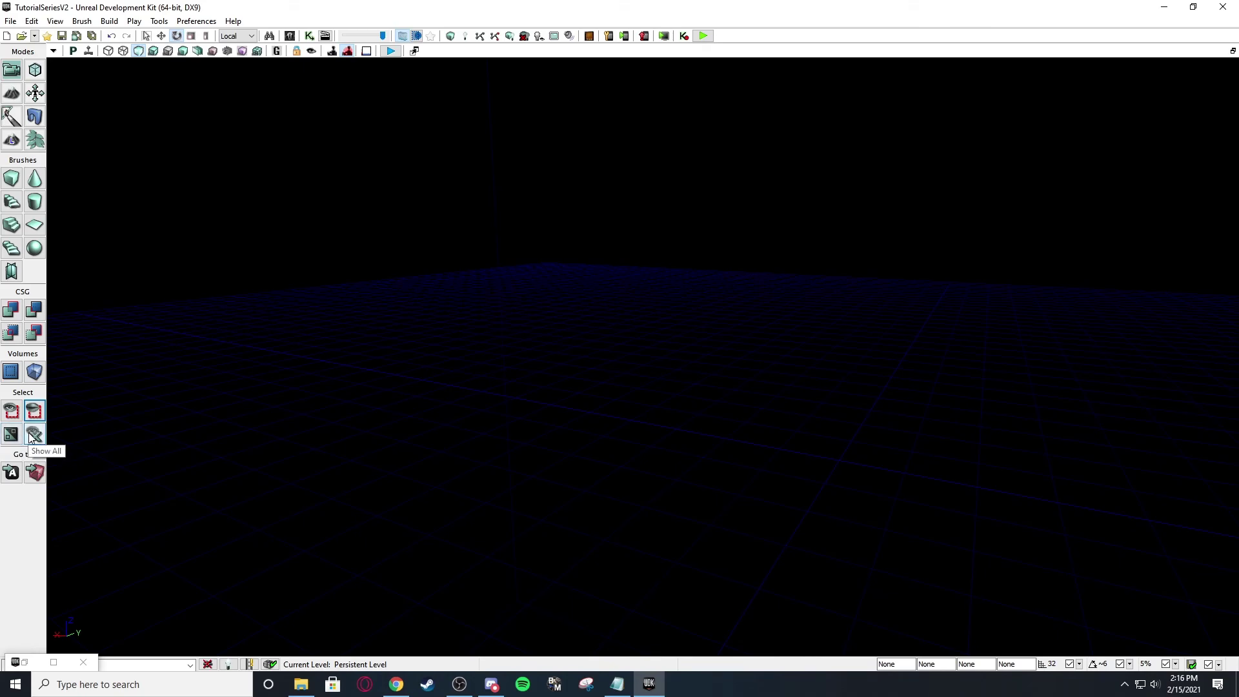
- Show all hidden actors again and select the field mesh
left_click(33, 435)
right_click_drag(307, 412, 342, 412)
left_click(307, 411)
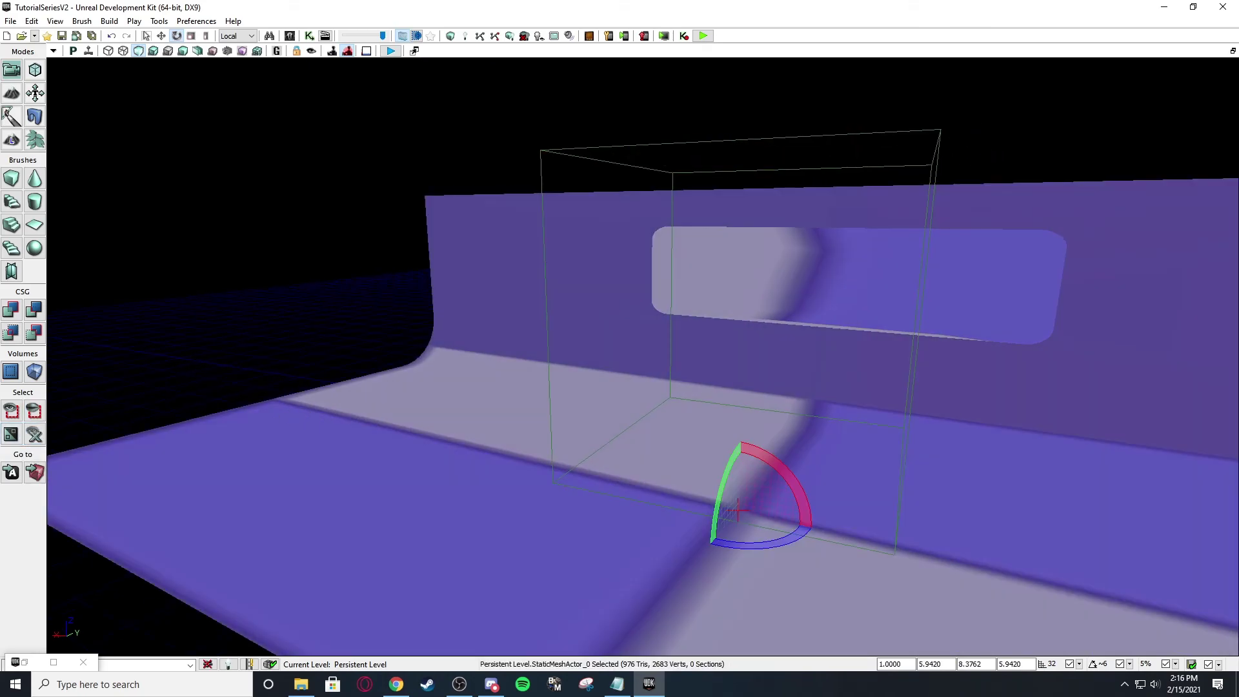
- Invert the selection to hide everything except the field mesh, and bring all hidden actors back into view
left_click(13, 438)
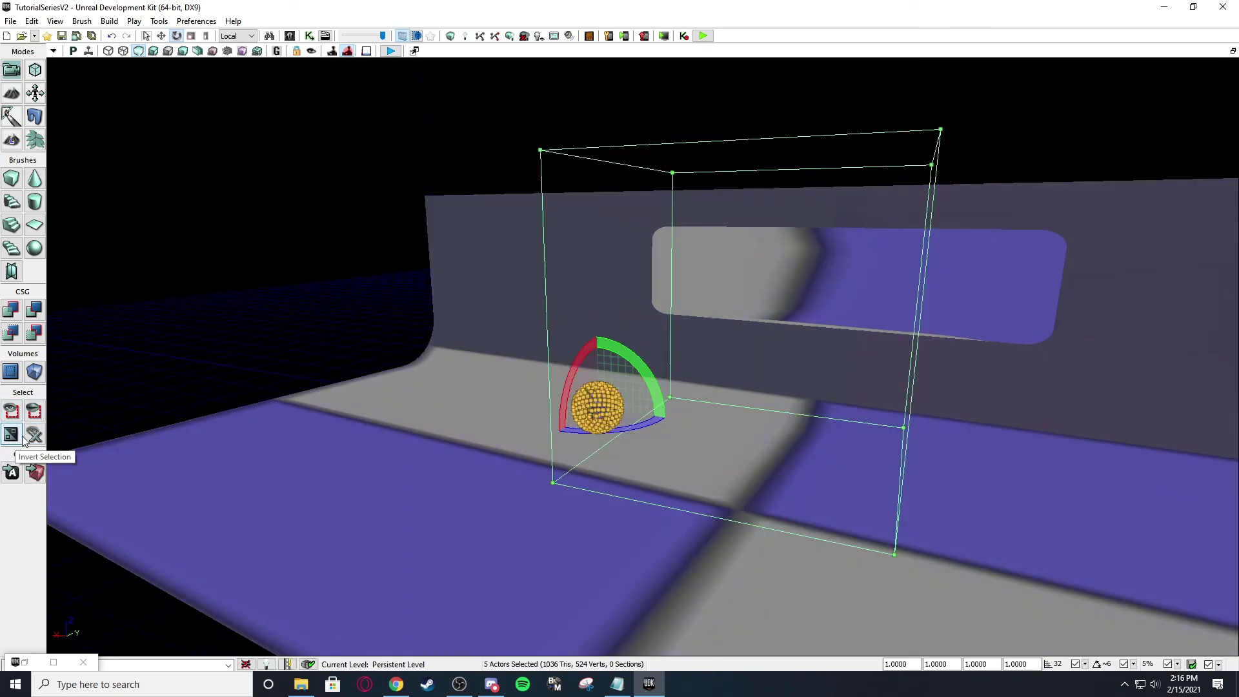
right_click_drag(372, 279, 386, 293)
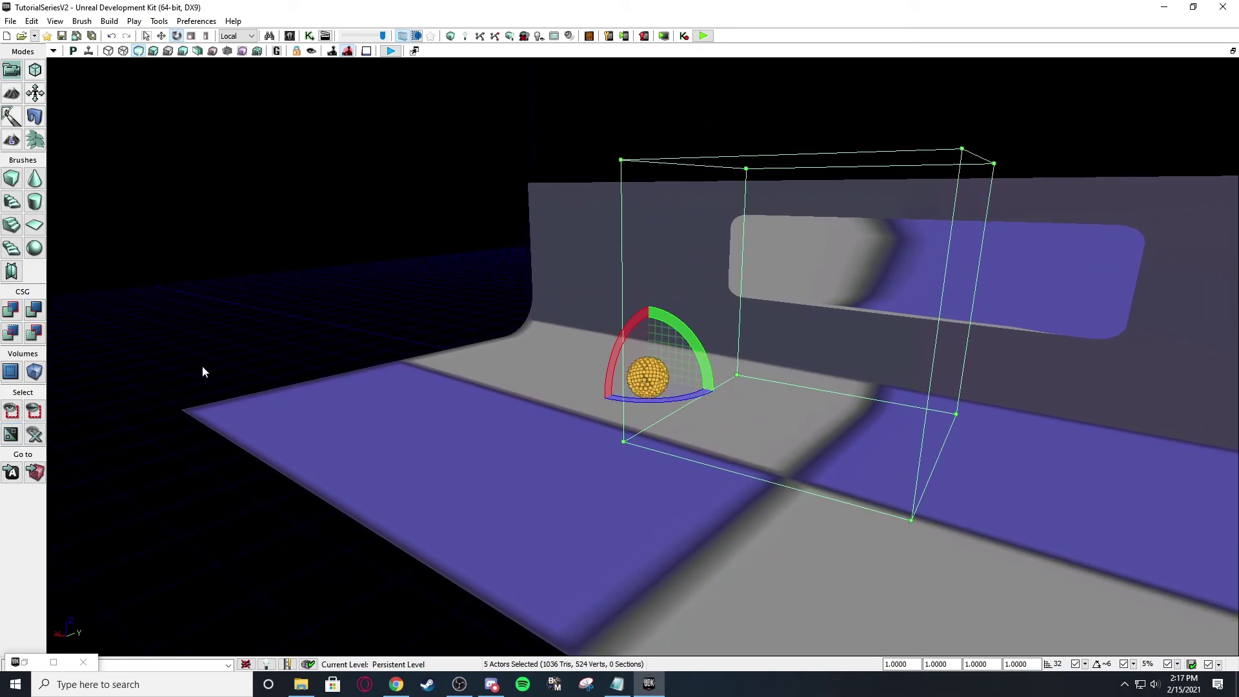
left_click(34, 414)
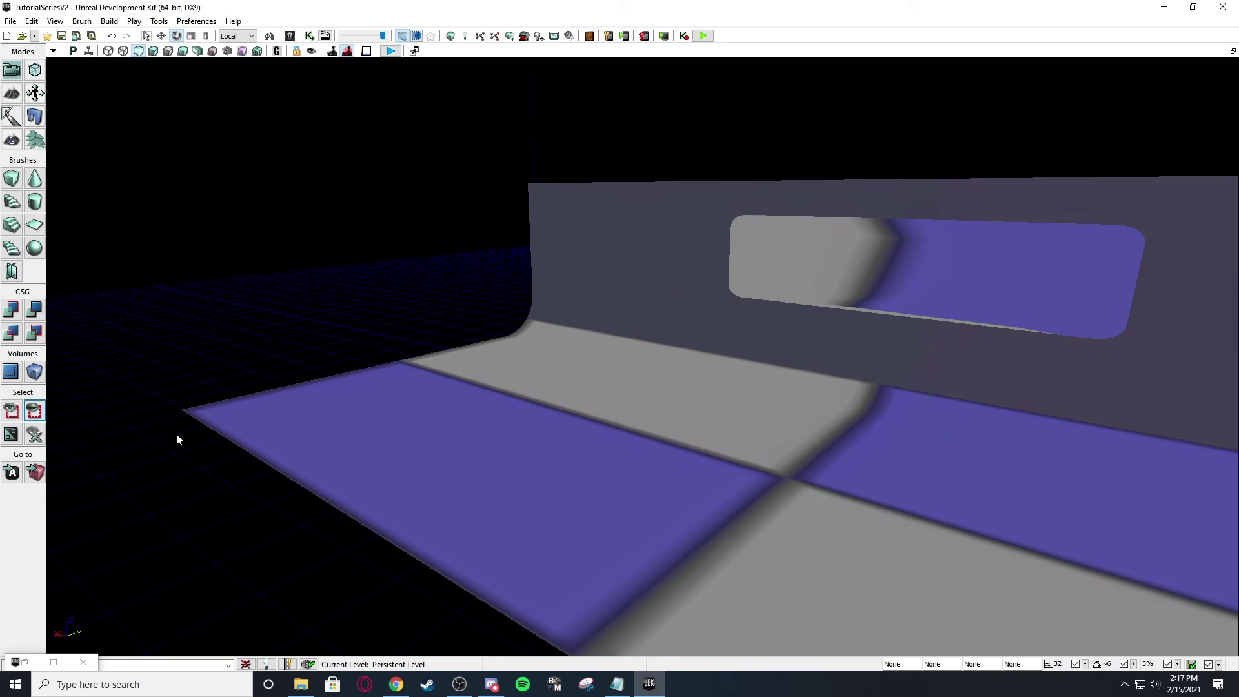
left_click(181, 421)
left_click(43, 437)
- Turn the camera away from the field and jump back to the builder brush with Go to Builder Brush
left_click(122, 399)
mouse_move(122, 399)
right_mouse_down()
mouse_move(199, 434)
mouse_move(439, 408)
right_mouse_up()
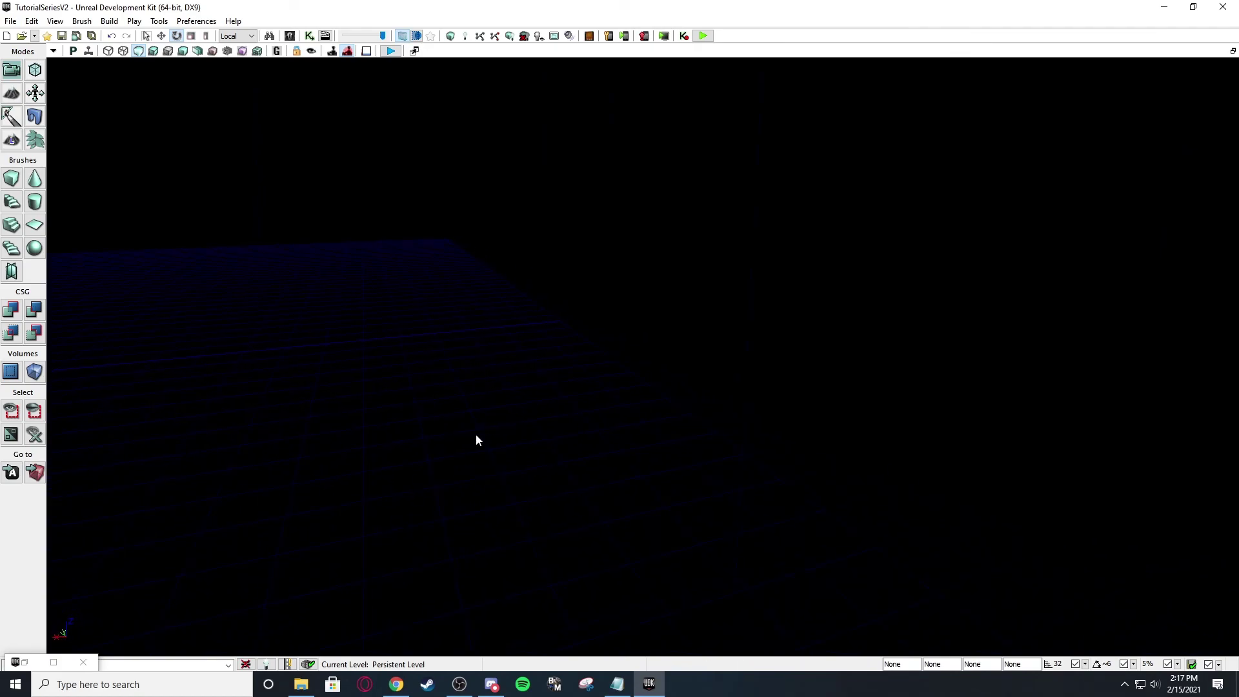
left_click(34, 473)
left_click_drag(168, 456, 170, 504)
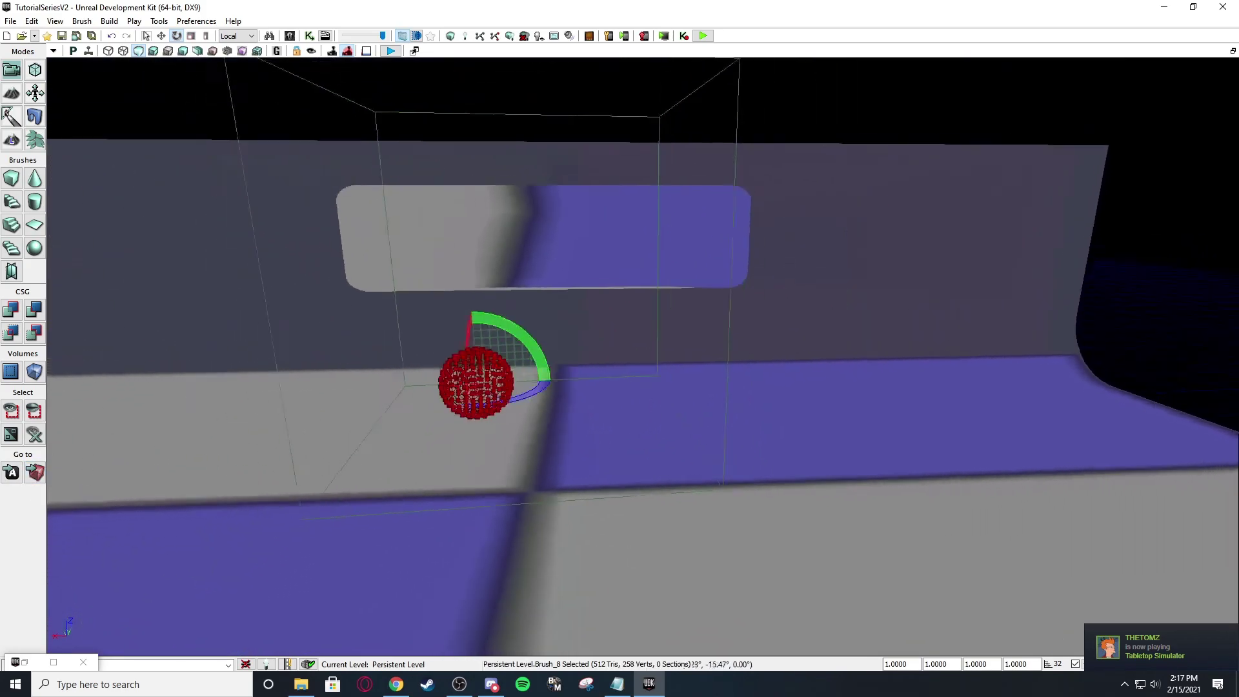
left_click_drag(584, 342, 587, 382)
- Select the field mesh, fly the camera away from it and jump back to it with Go to Actor
left_click(592, 401)
right_click_drag(592, 400, 806, 378)
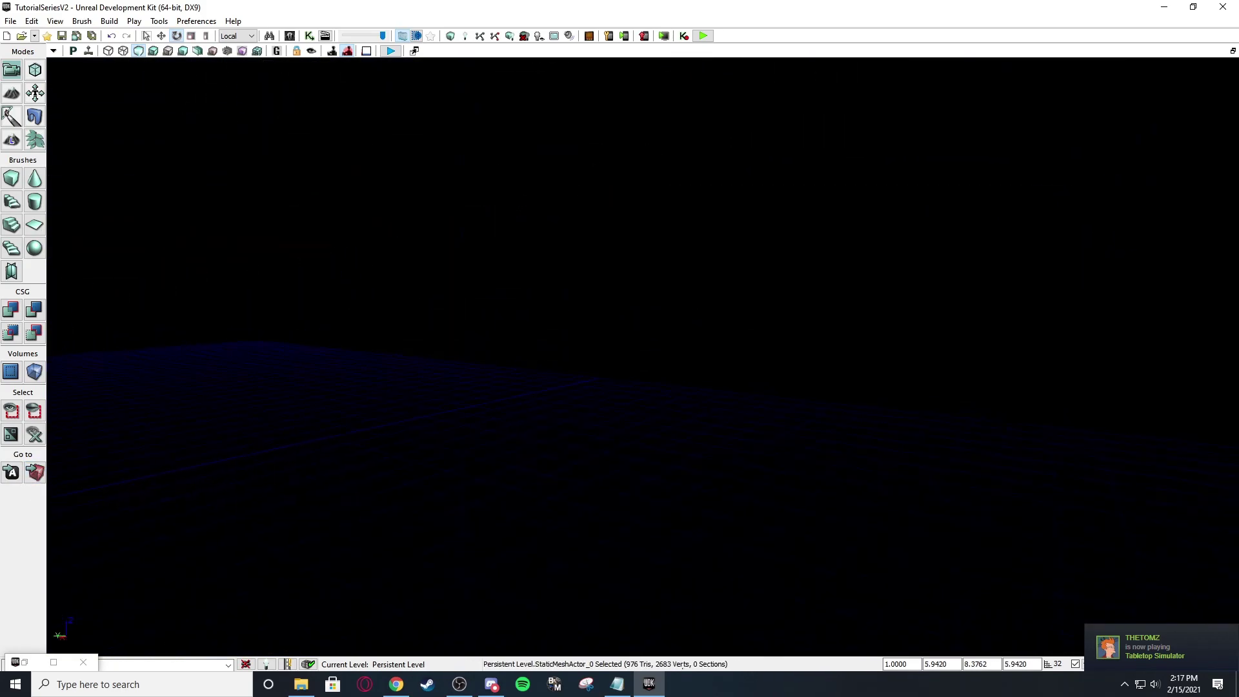
left_click_drag(729, 348, 581, 297)
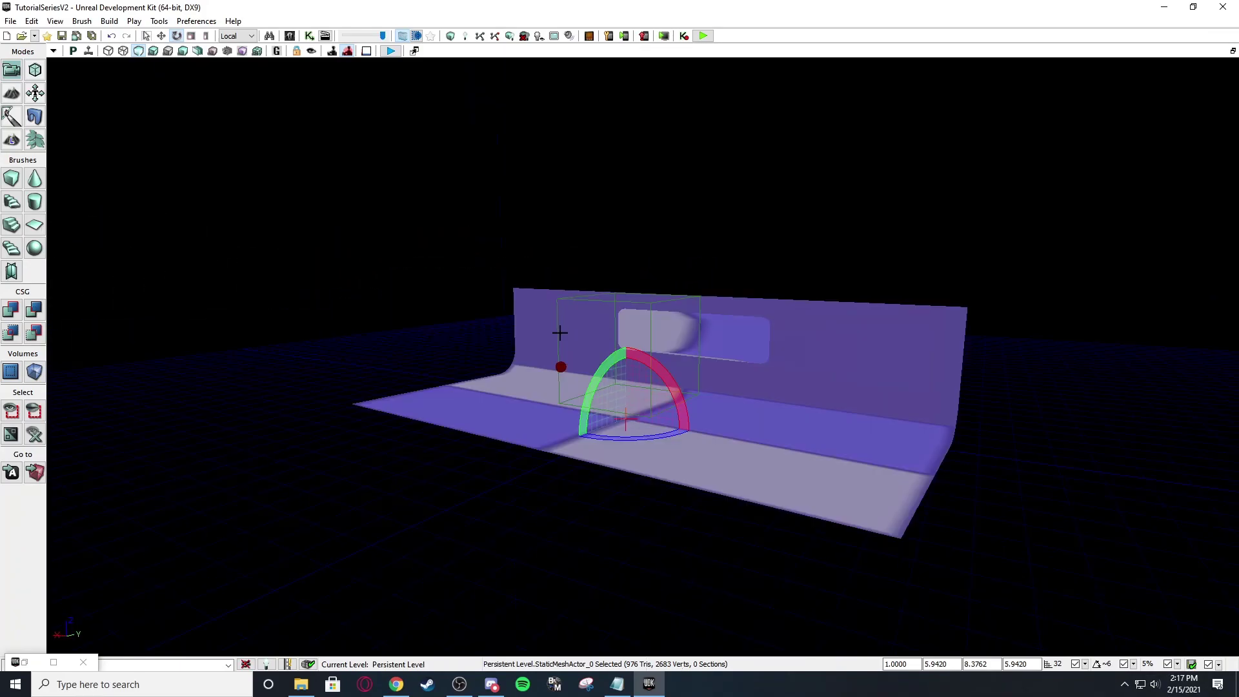
left_click_drag(509, 340, 536, 348)
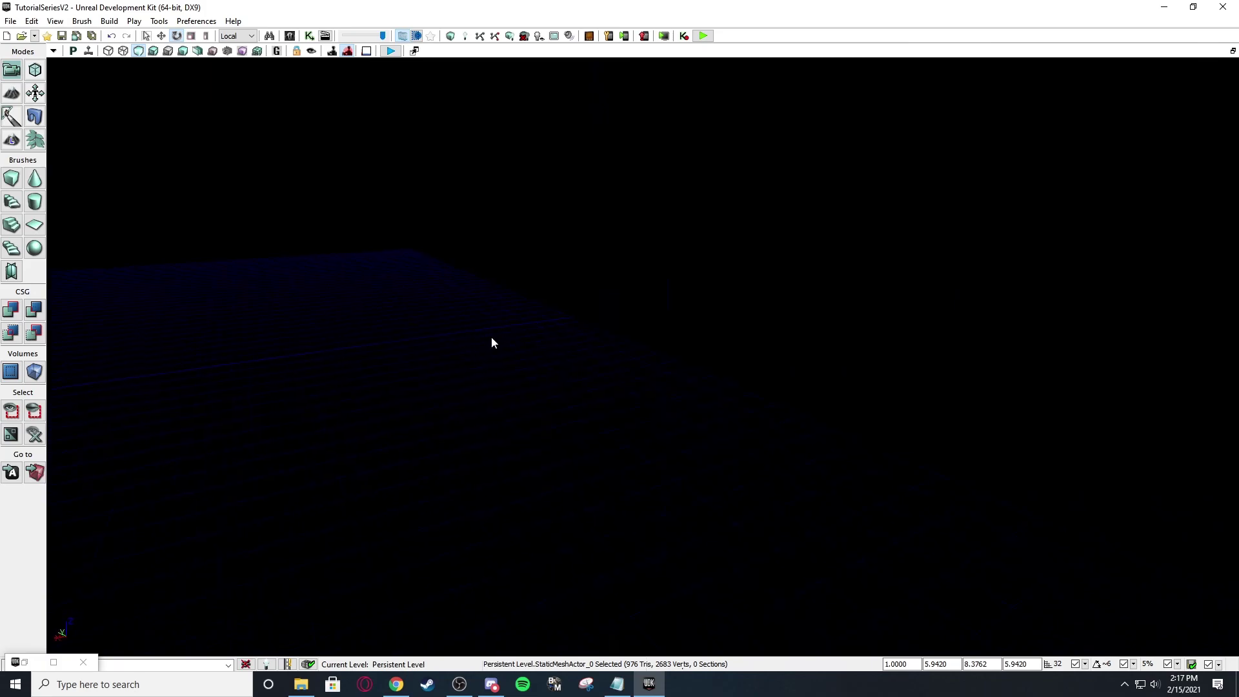
left_click(16, 475)
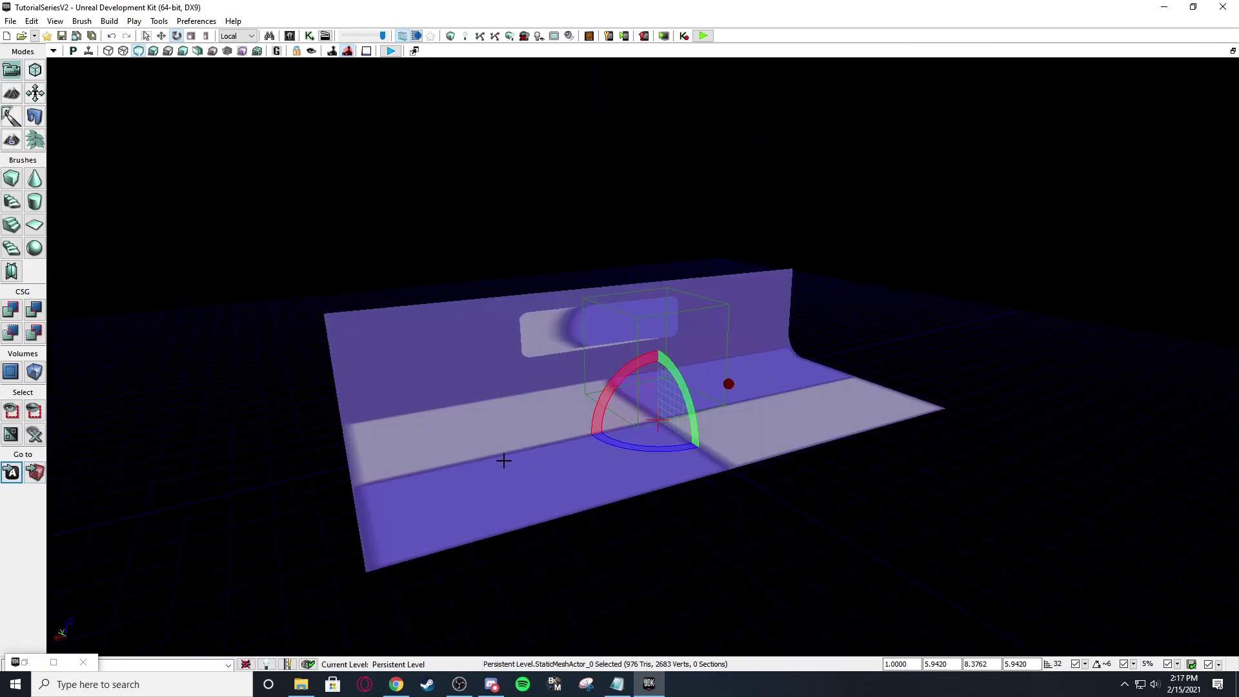
- Switch the transform widget to translation mode and clear the field mesh selection
right_click_drag(504, 461, 490, 462)
key("space")
key("space")
key("space")
left_click(489, 252)
right_click_drag(489, 251, 410, 251)
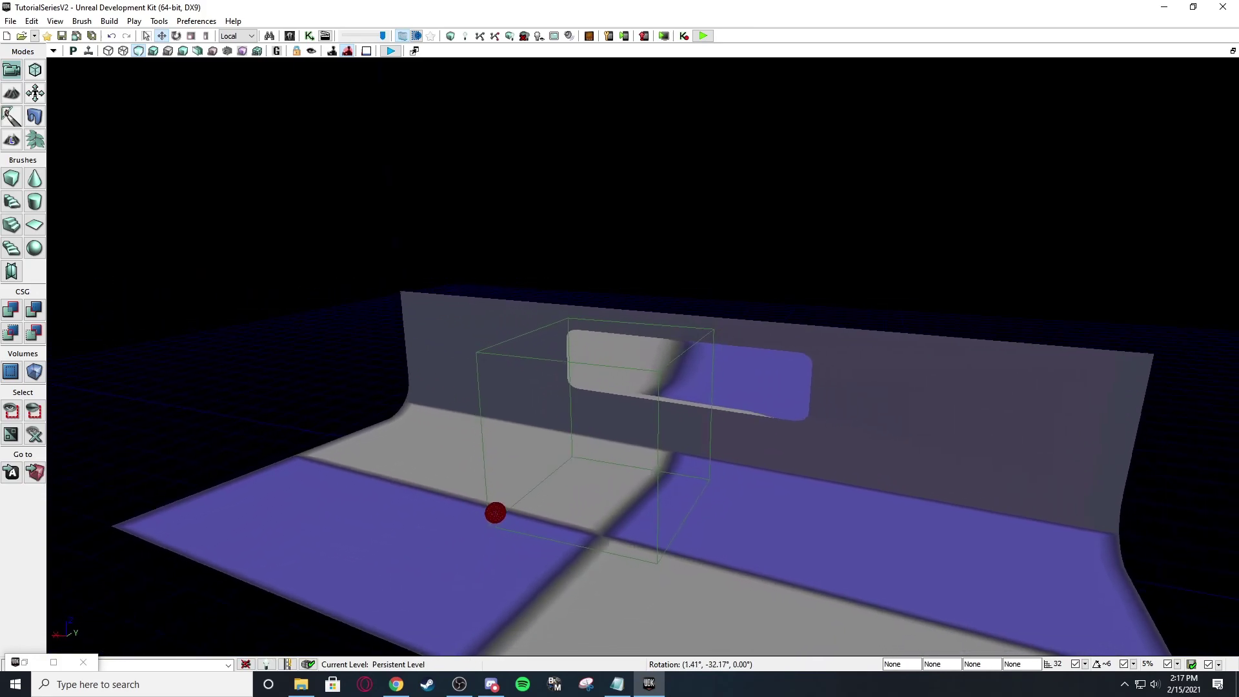
left_click_drag(445, 326, 564, 359)
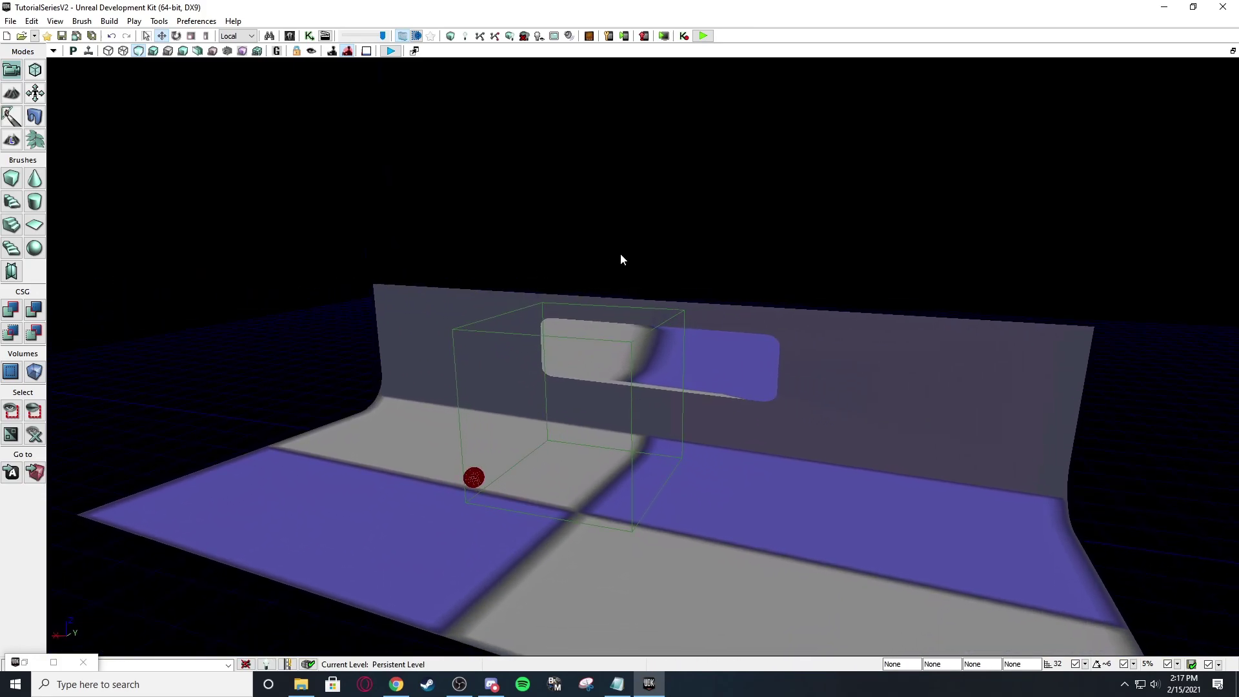
mouse_move(404, 229)
right_mouse_down()
mouse_move(404, 253)
mouse_move(400, 220)
mouse_move(403, 235)
right_mouse_up()
right_click_drag(355, 277, 365, 257)
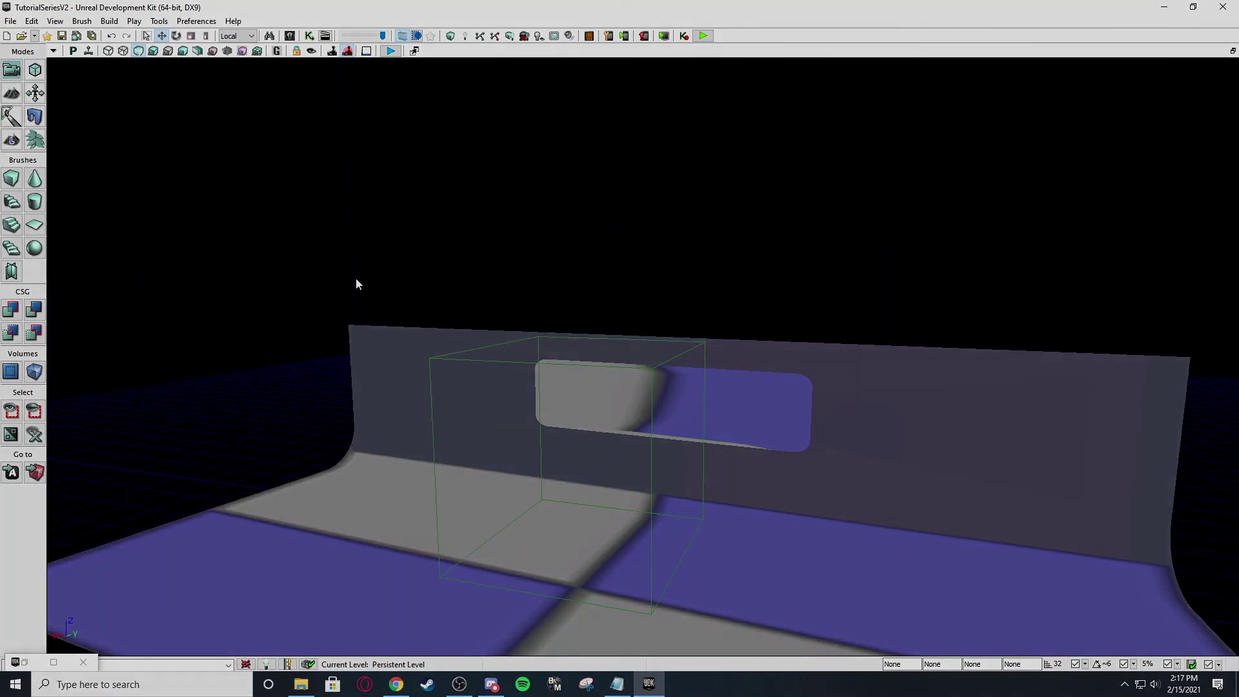